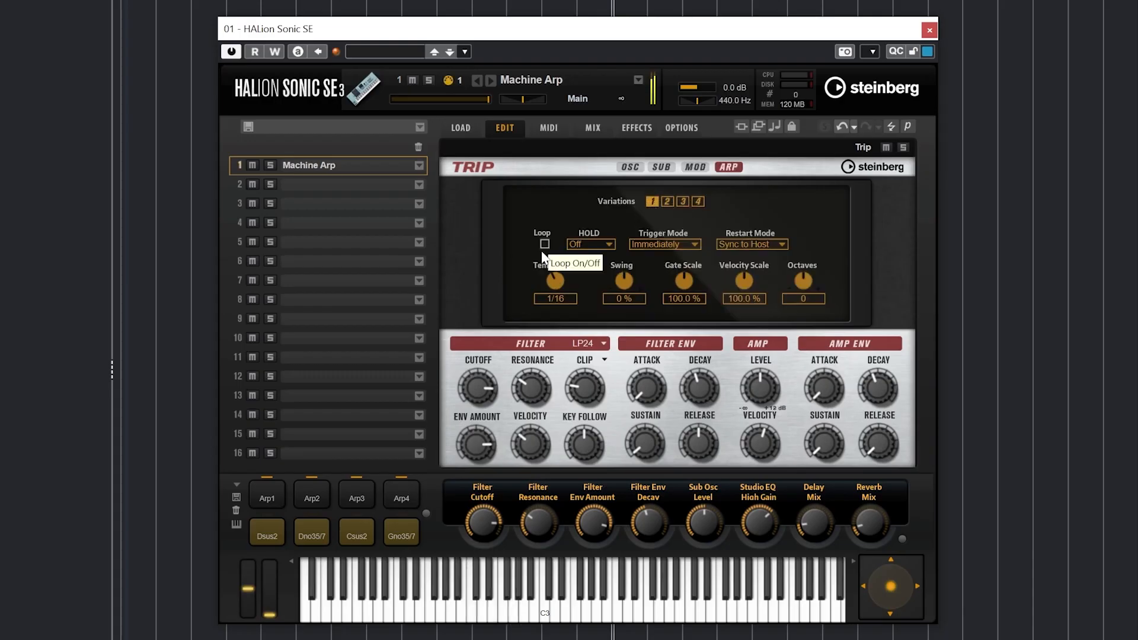
# Step: Enable Loop on the arpeggiator and set swing to -2 %, gate scale to 98.5 % and velocity scale to 107.5 %
pyautogui.click(665, 244)
pyautogui.click(659, 274)
pyautogui.moveTo(556, 284); pyautogui.dragTo(622, 292)
pyautogui.moveTo(684, 282)
pyautogui.mouseDown()
pyautogui.moveTo(698, 237)
pyautogui.moveTo(682, 279)
pyautogui.mouseUp()
pyautogui.click(681, 244)
pyautogui.click(664, 255)
pyautogui.moveTo(744, 282); pyautogui.dragTo(744, 277)
# Step: Choose the LP24 filter type and adjust the filter's cutoff, resonance, envelope amount, velocity and key follow
pyautogui.click(592, 344)
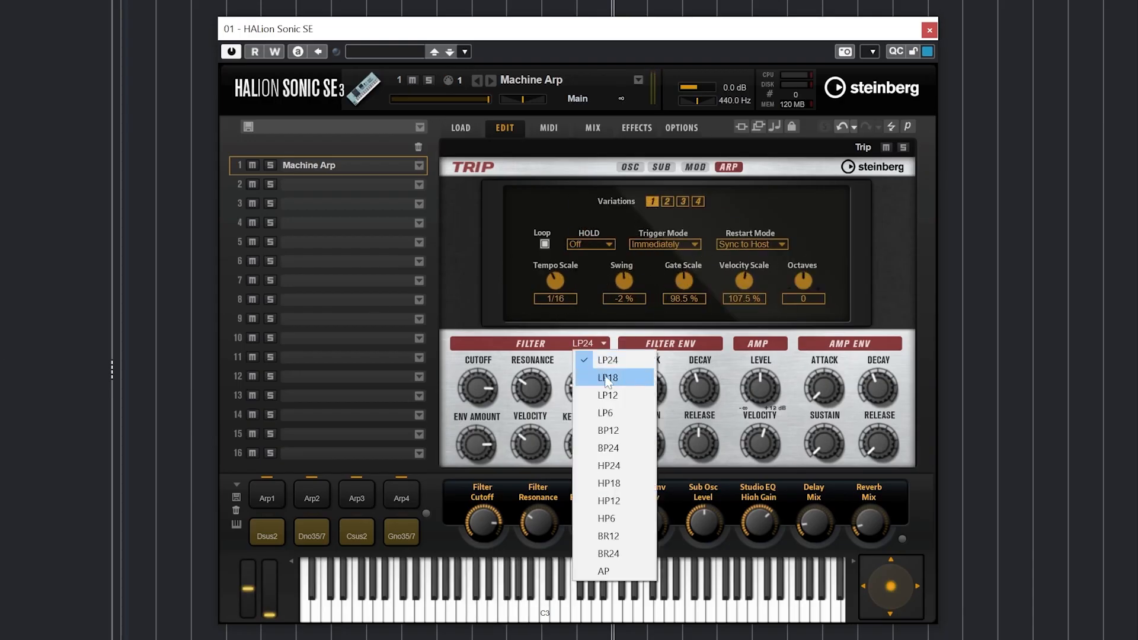
pyautogui.click(606, 360)
pyautogui.moveTo(478, 388); pyautogui.dragTo(493, 513)
pyautogui.moveTo(531, 388); pyautogui.dragTo(585, 350)
pyautogui.moveTo(477, 445); pyautogui.dragTo(505, 509)
pyautogui.moveTo(531, 444); pyautogui.dragTo(530, 424)
pyautogui.moveTo(585, 445); pyautogui.dragTo(584, 418)
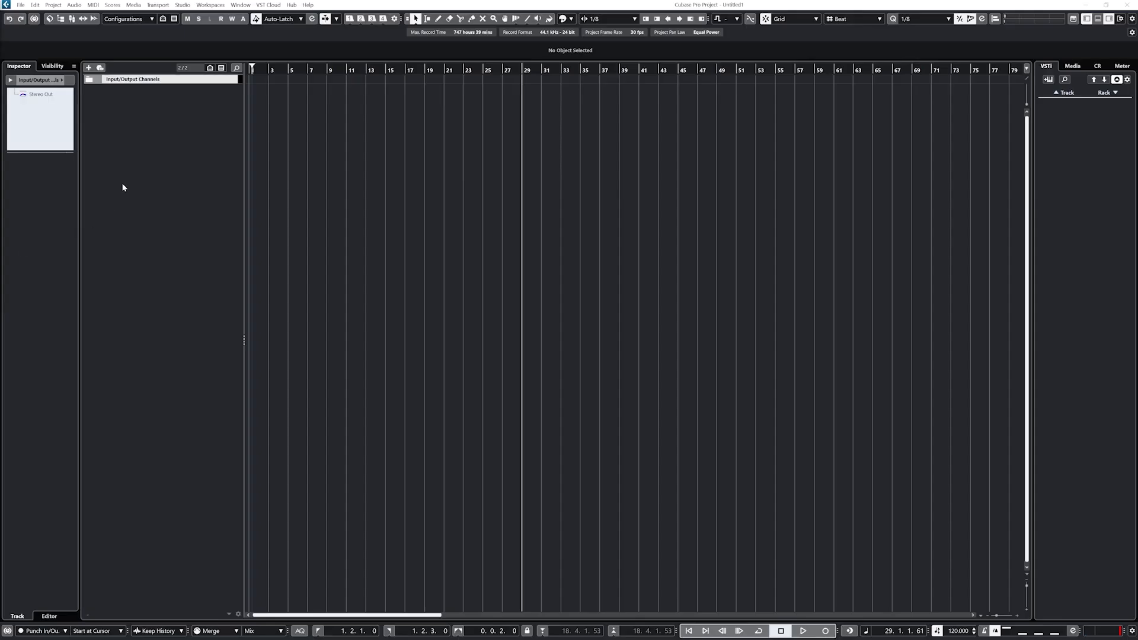
# Step: Add one HALion Sonic SE instrument track named Synth, routed to Stereo Out
pyautogui.rightClick(126, 181)
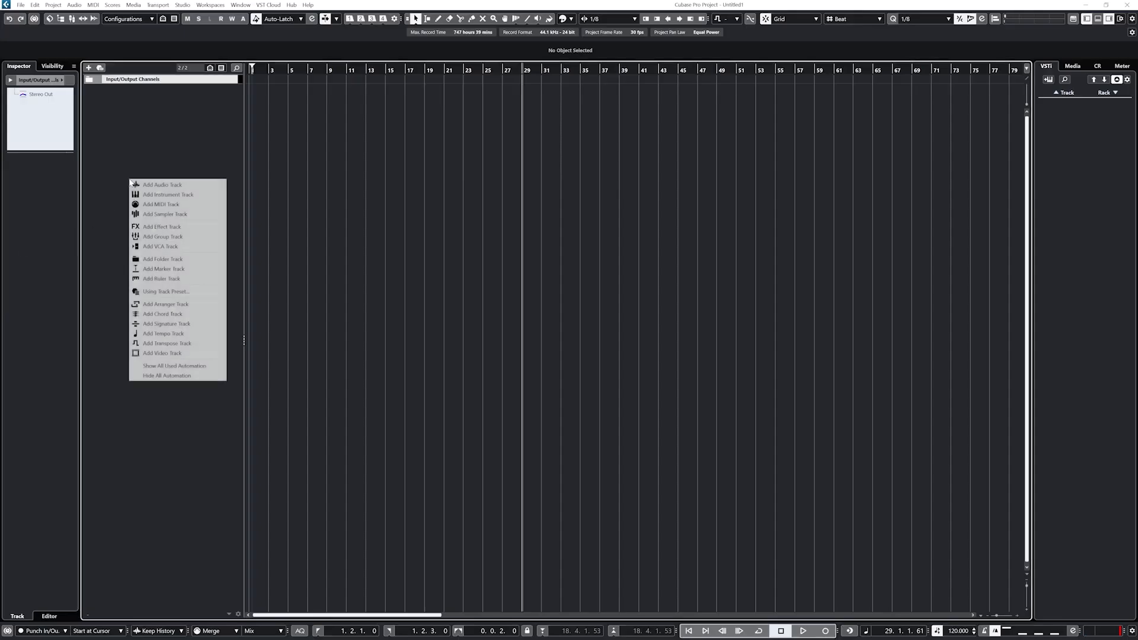
pyautogui.click(170, 195)
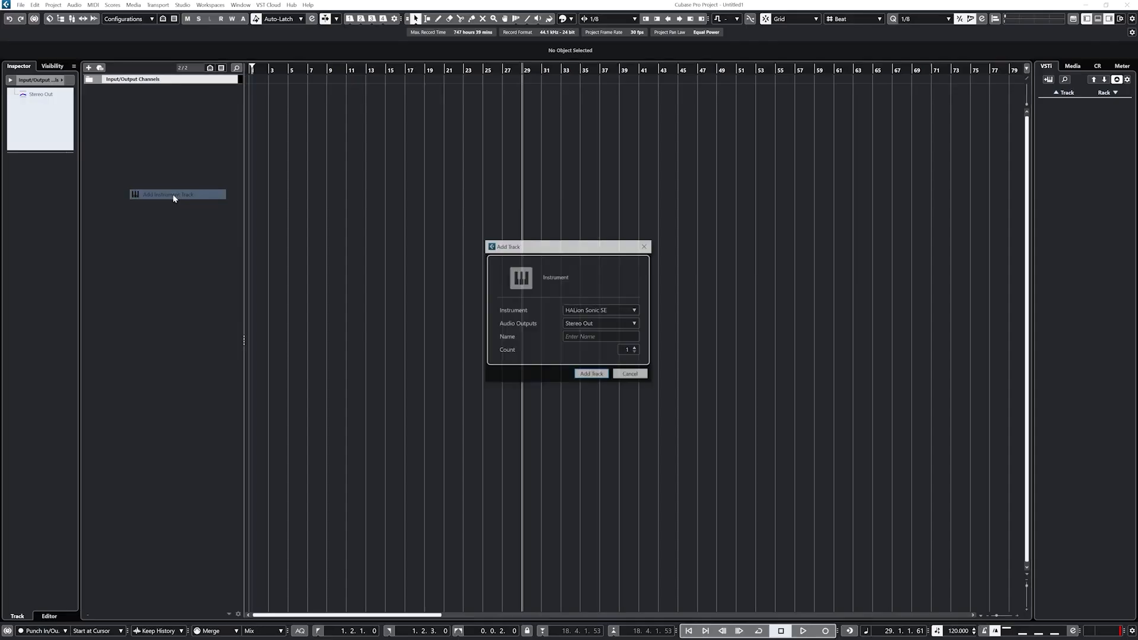
pyautogui.click(590, 341)
pyautogui.write('Sy')
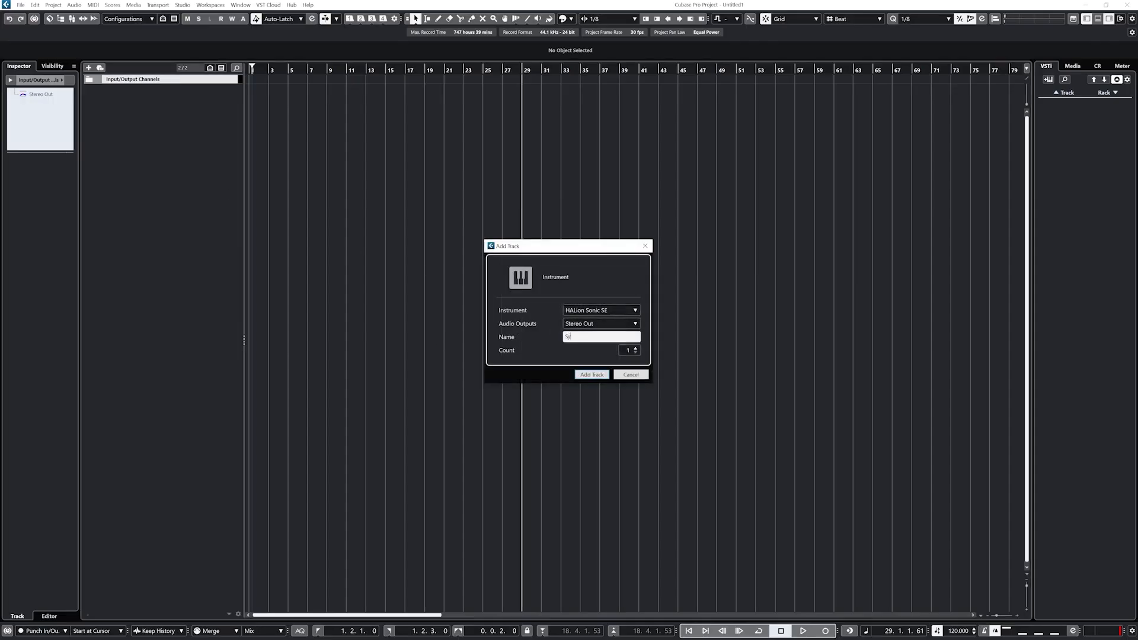
pyautogui.write('nth')
pyautogui.click(600, 374)
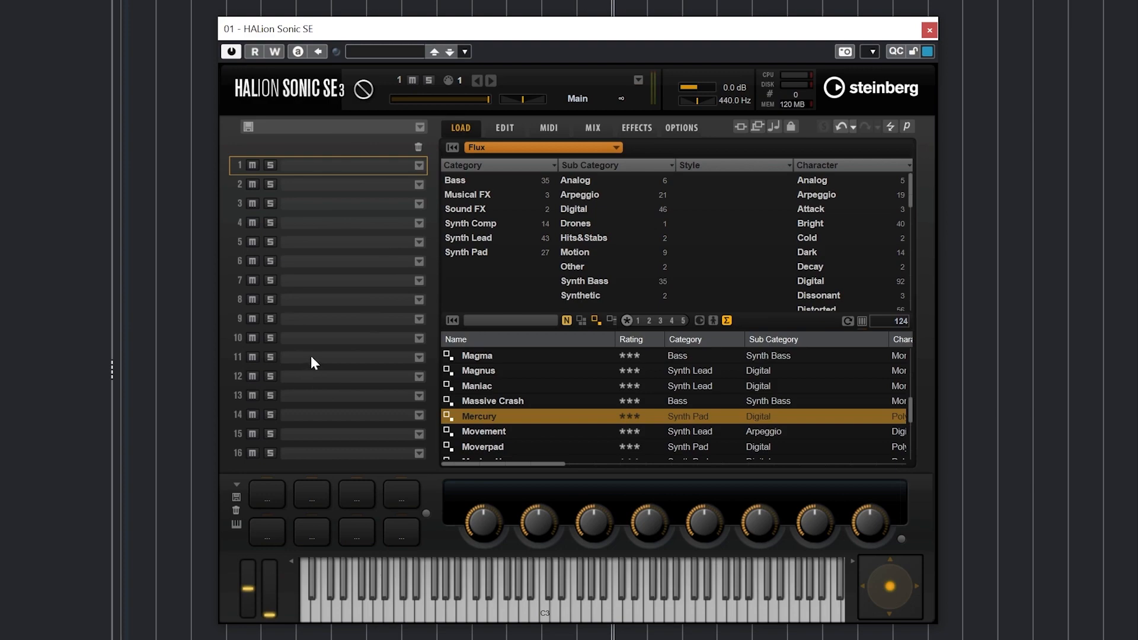
# Step: View slot 1's solo function, its program loader and the plug-in's preset browser without loading anything
pyautogui.click(271, 165)
pyautogui.click(271, 165)
pyautogui.click(419, 166)
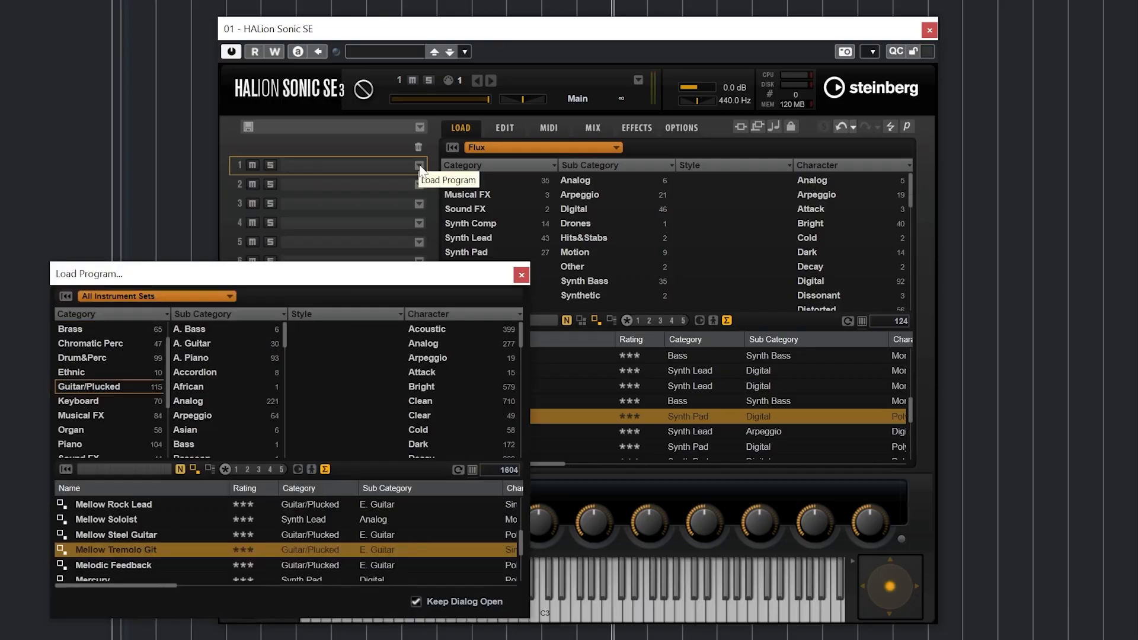
pyautogui.click(521, 275)
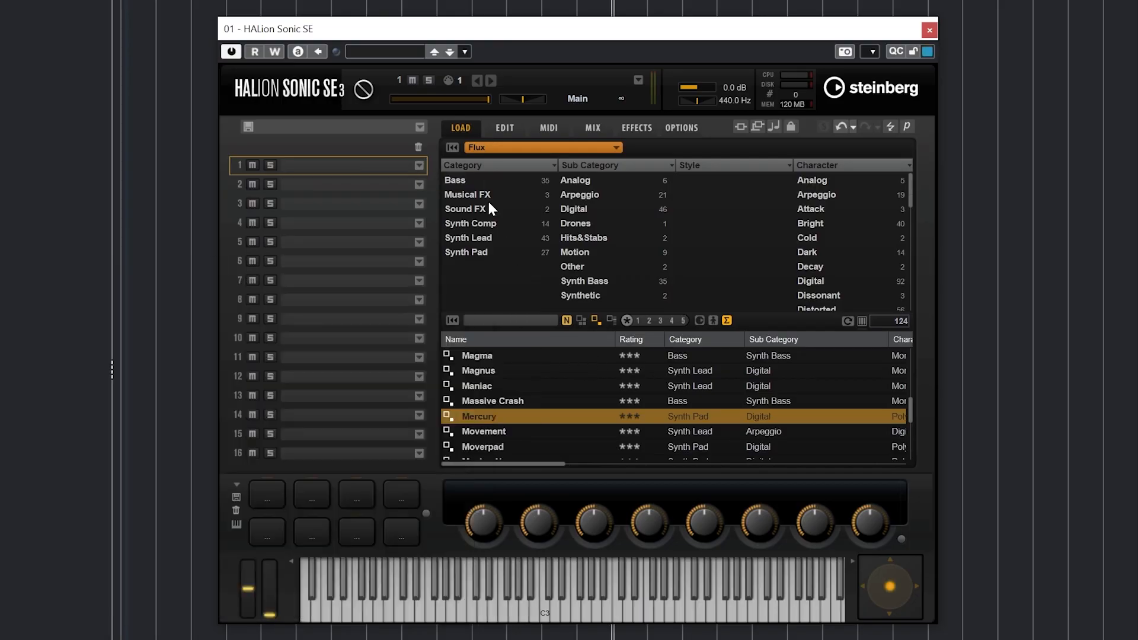
pyautogui.click(403, 53)
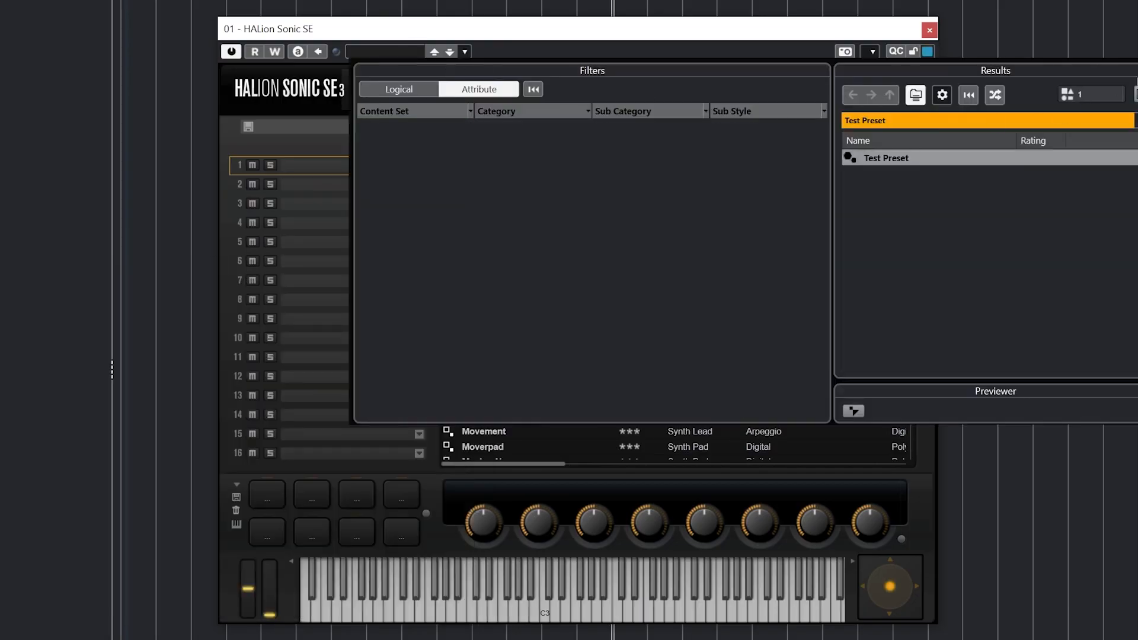
pyautogui.click(507, 55)
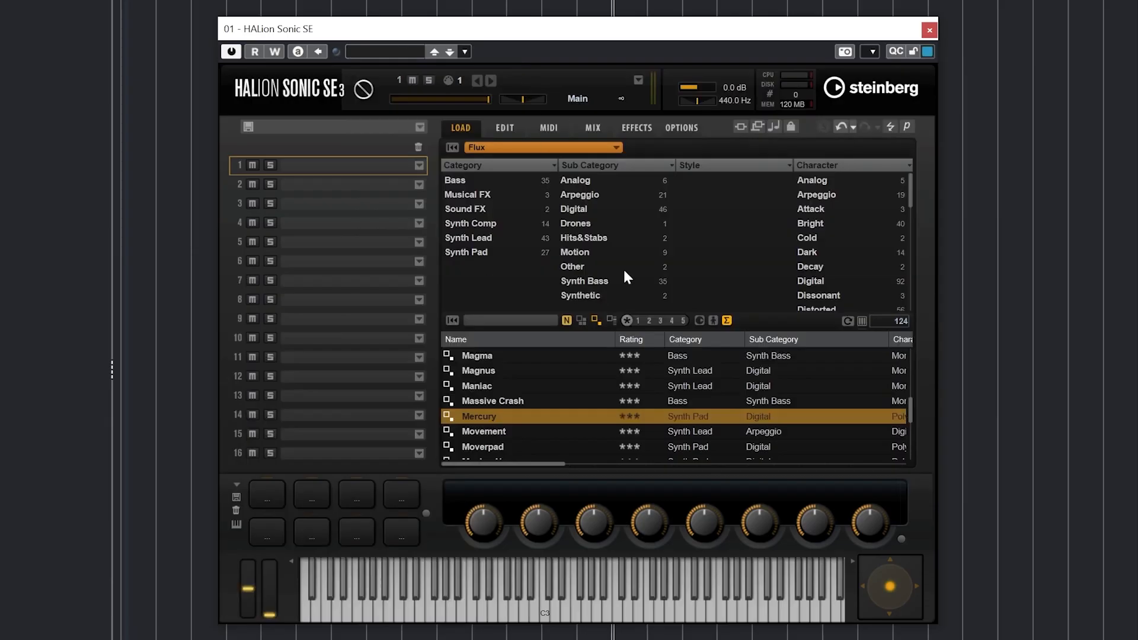
# Step: Show all instrument sets and filter the programs to the Bass category and Synth Bass sub category
pyautogui.click(553, 146)
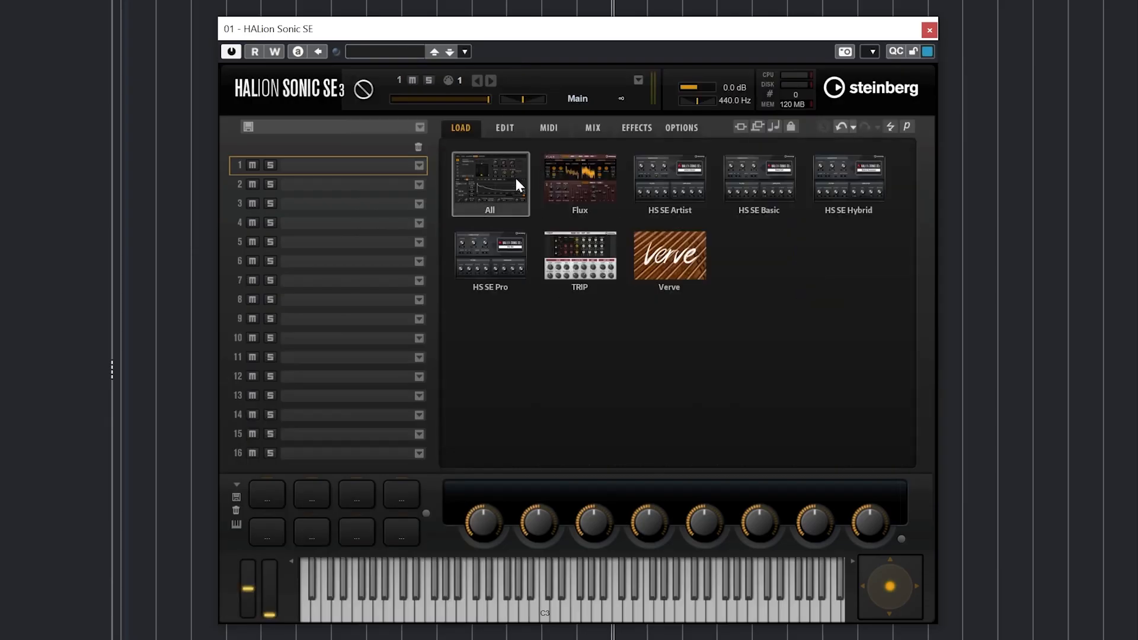
pyautogui.click(514, 176)
pyautogui.scroll(3, 522, 224)
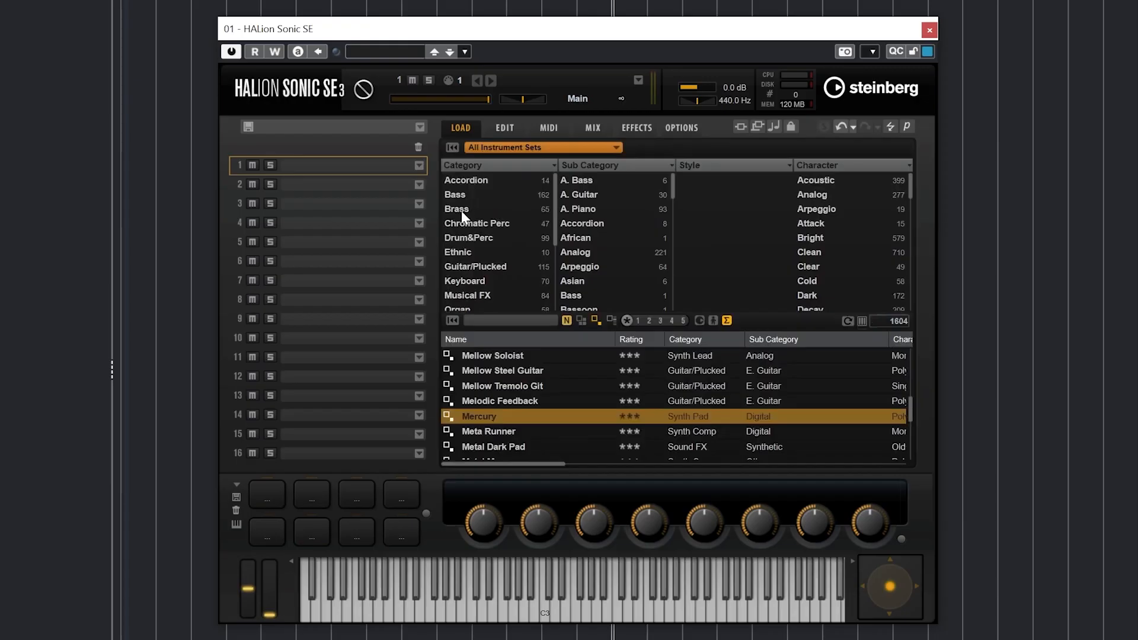
pyautogui.click(461, 191)
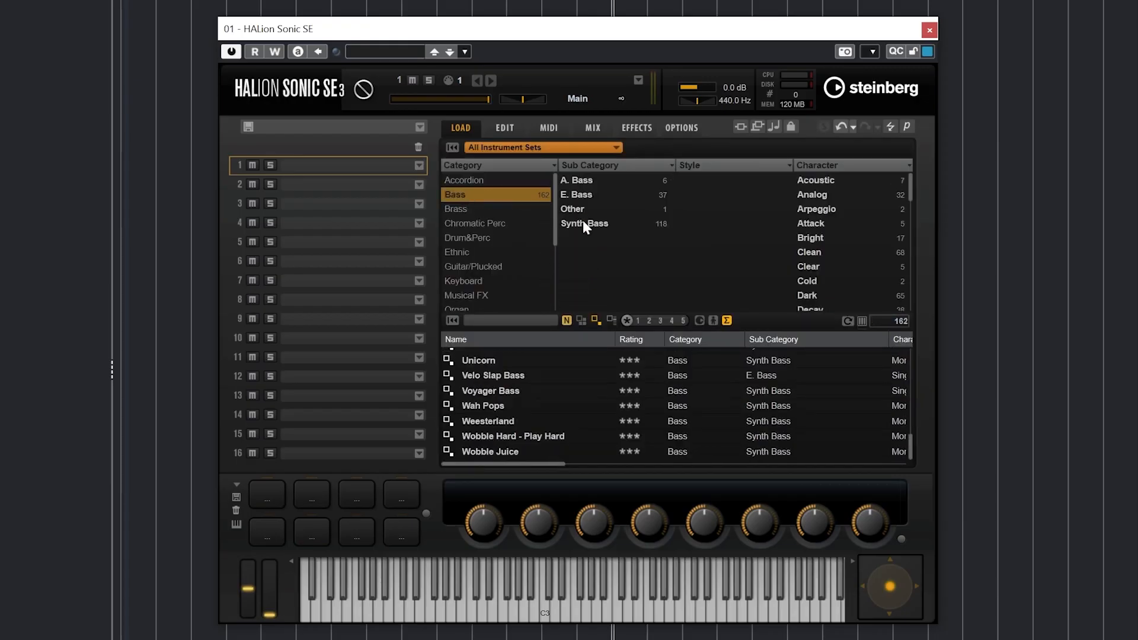
pyautogui.click(583, 224)
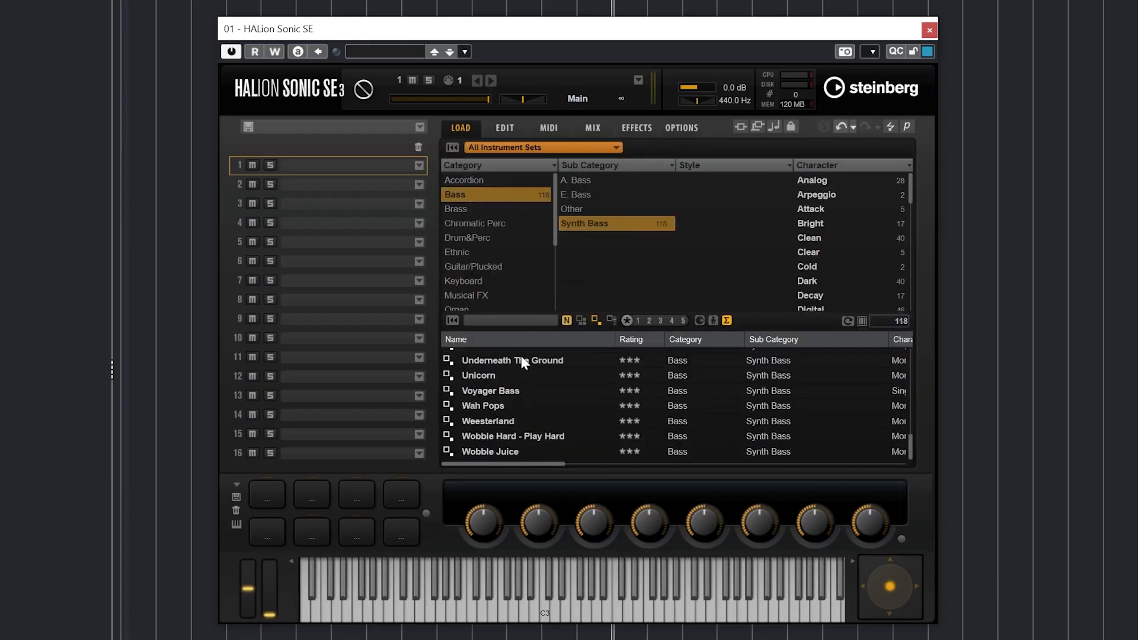
pyautogui.click(521, 357)
# Step: Load the Steel Guitar & Pad program from Guitar/Plucked, A. Guitar, and raise its Pad Release to maximum
pyautogui.click(479, 266)
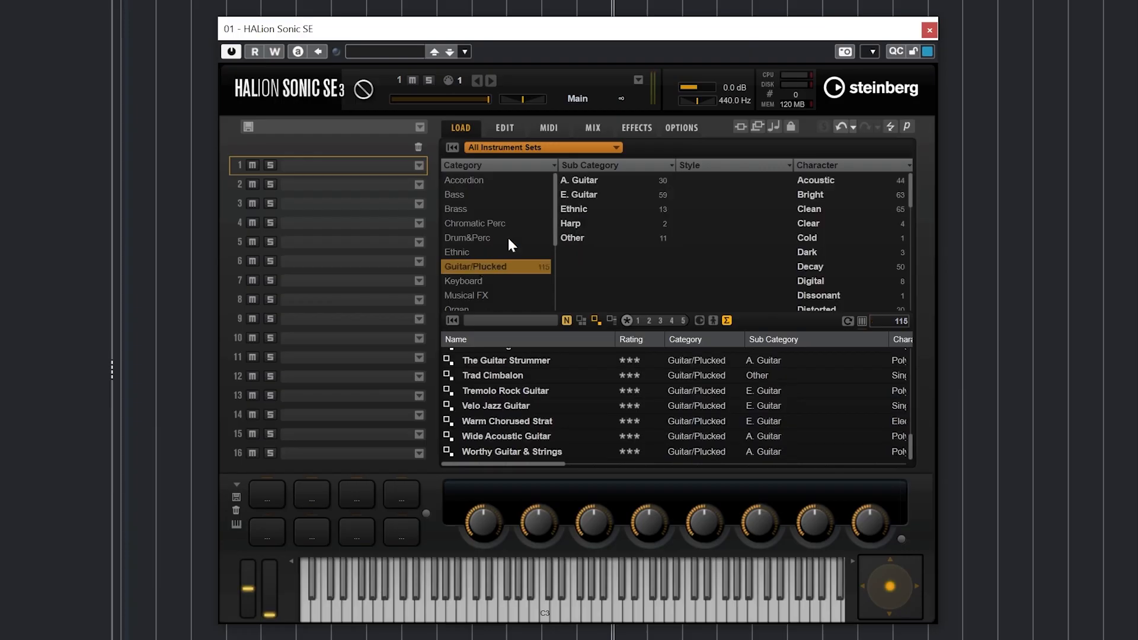
pyautogui.click(589, 179)
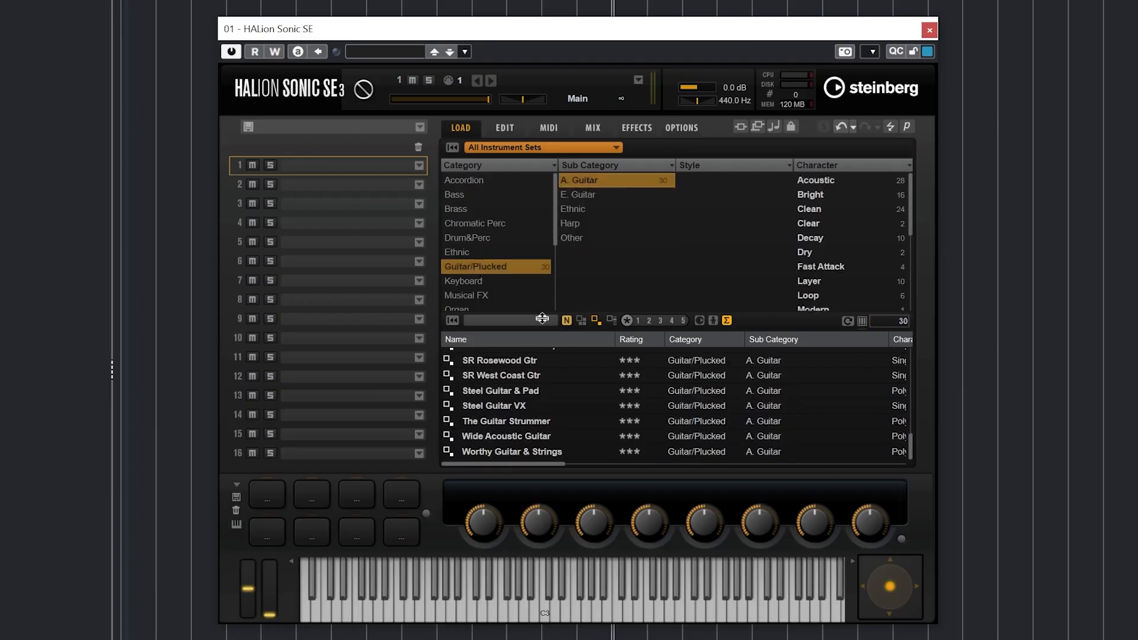
pyautogui.doubleClick(524, 389)
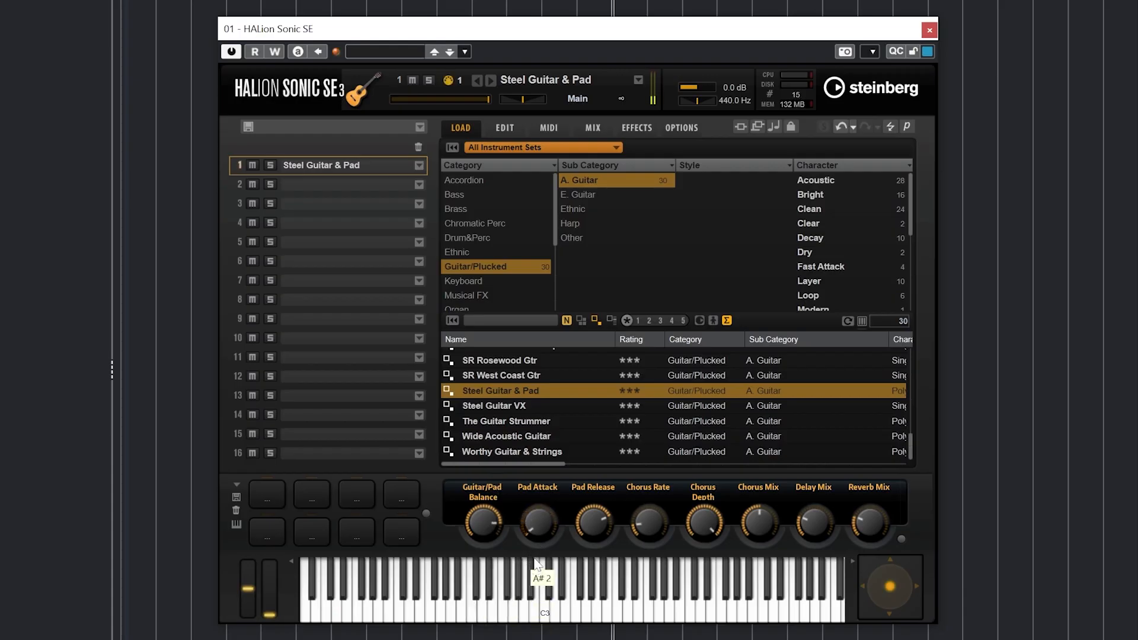
pyautogui.moveTo(586, 519); pyautogui.dragTo(596, 628)
pyautogui.moveTo(588, 537); pyautogui.dragTo(594, 397)
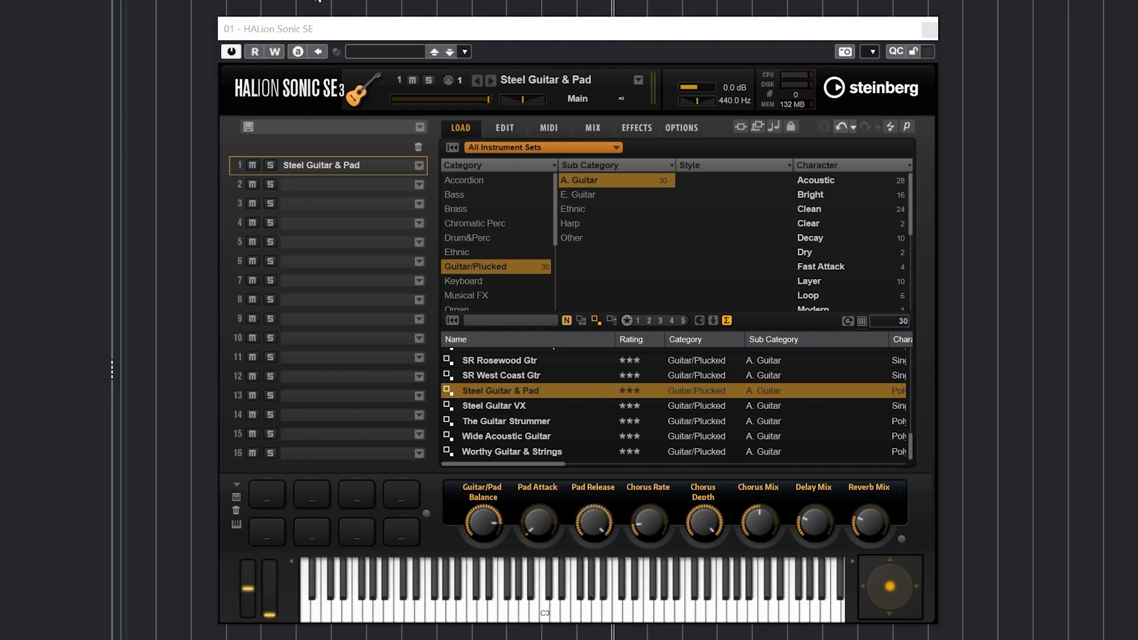
# Step: On layer L1, set octave to 3, coarse to 5 semi, fine to 3 cent and pitch bend down to -12, with mono enabled
pyautogui.click(493, 127)
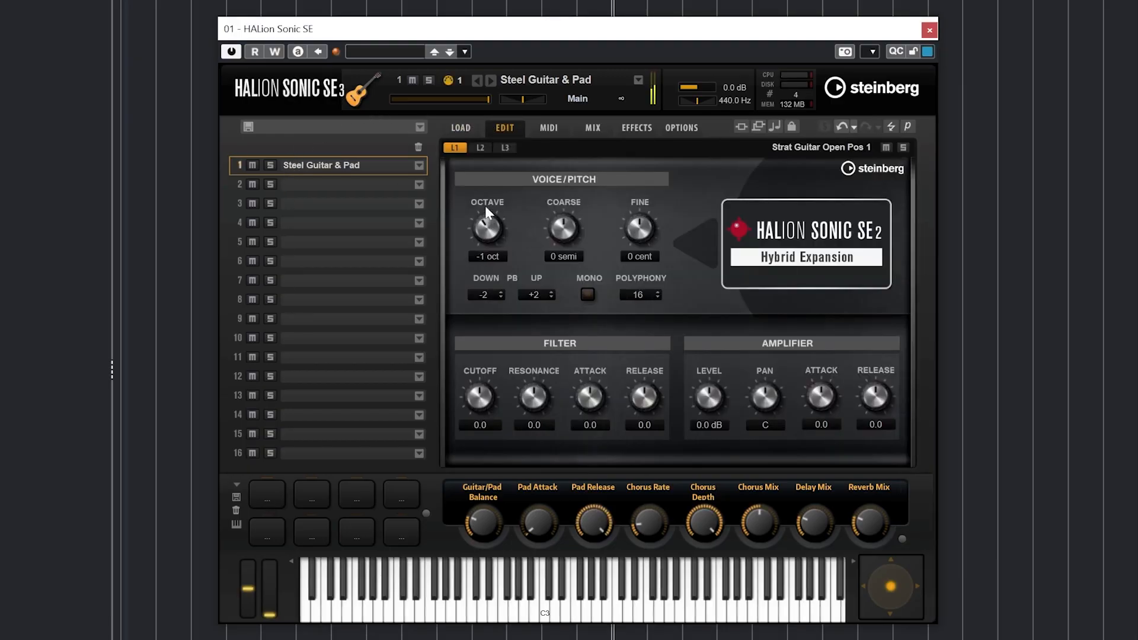
pyautogui.scroll(2, 489, 213)
pyautogui.scroll(1, 492, 214)
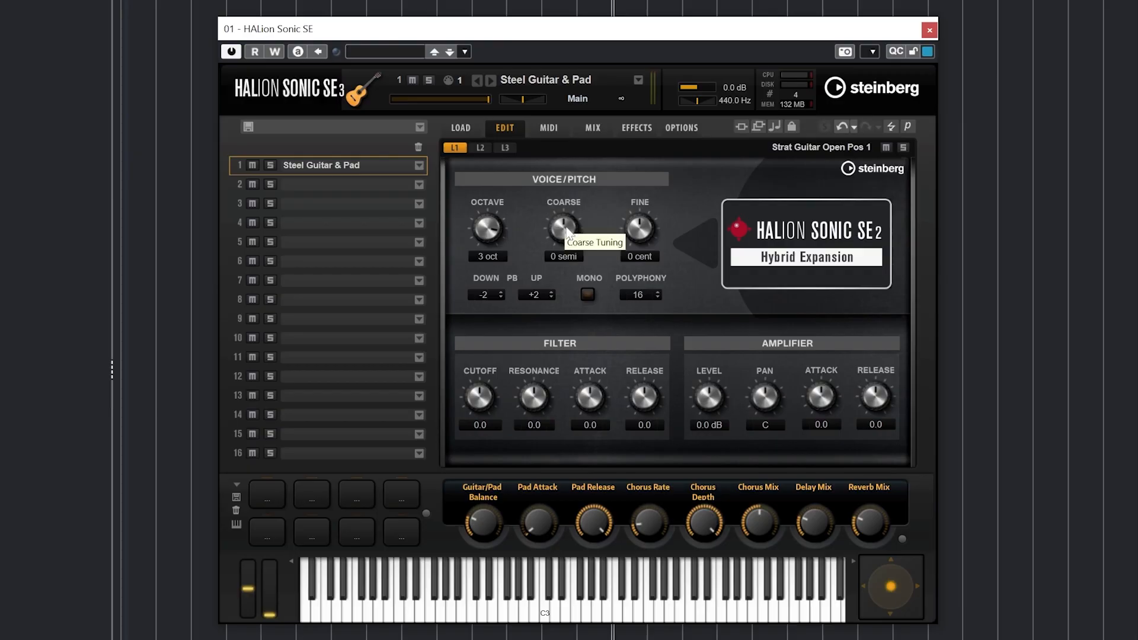
pyautogui.moveTo(566, 232); pyautogui.dragTo(567, 202)
pyautogui.moveTo(638, 233)
pyautogui.mouseDown()
pyautogui.moveTo(638, 194)
pyautogui.moveTo(635, 231)
pyautogui.mouseUp()
pyautogui.click(588, 295)
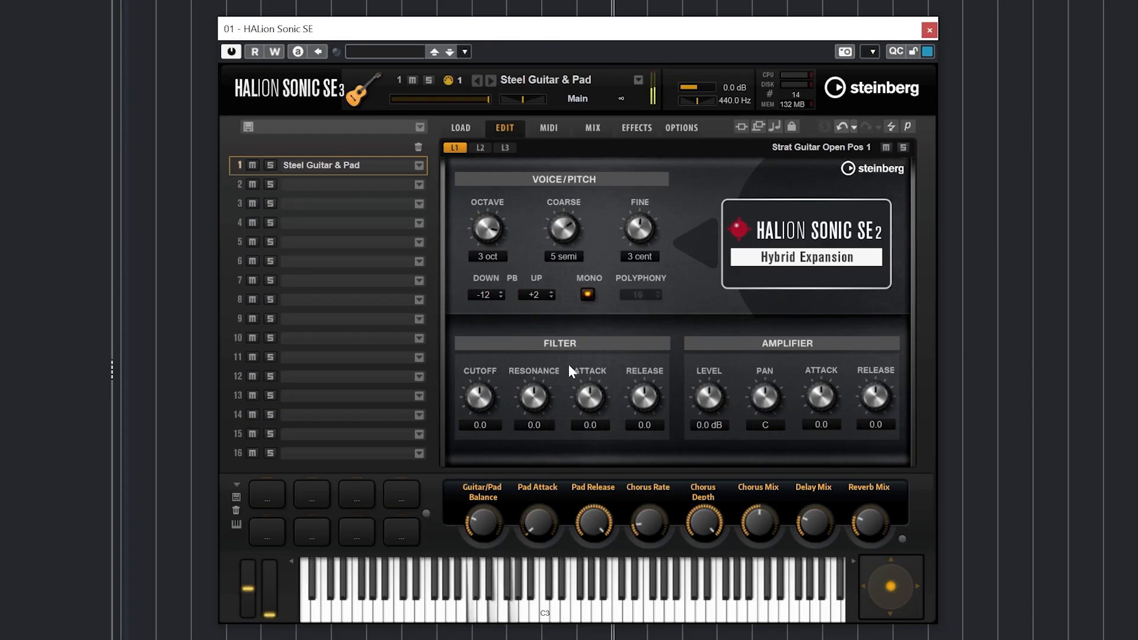
# Step: Turn off mono for layer L1 and reset its octave, coarse and fine tuning to 0
pyautogui.click(586, 296)
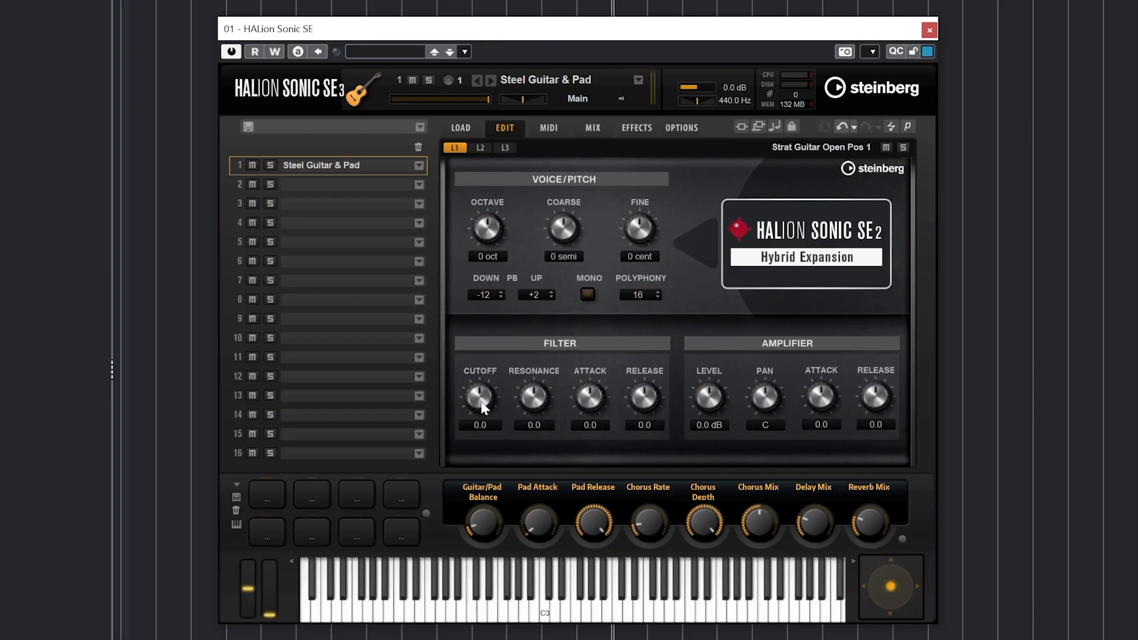
# Step: Try different filter cutoff amounts on layer L1, including 100, -49 and 20, with resonance at -1
pyautogui.moveTo(482, 406); pyautogui.dragTo(490, 355)
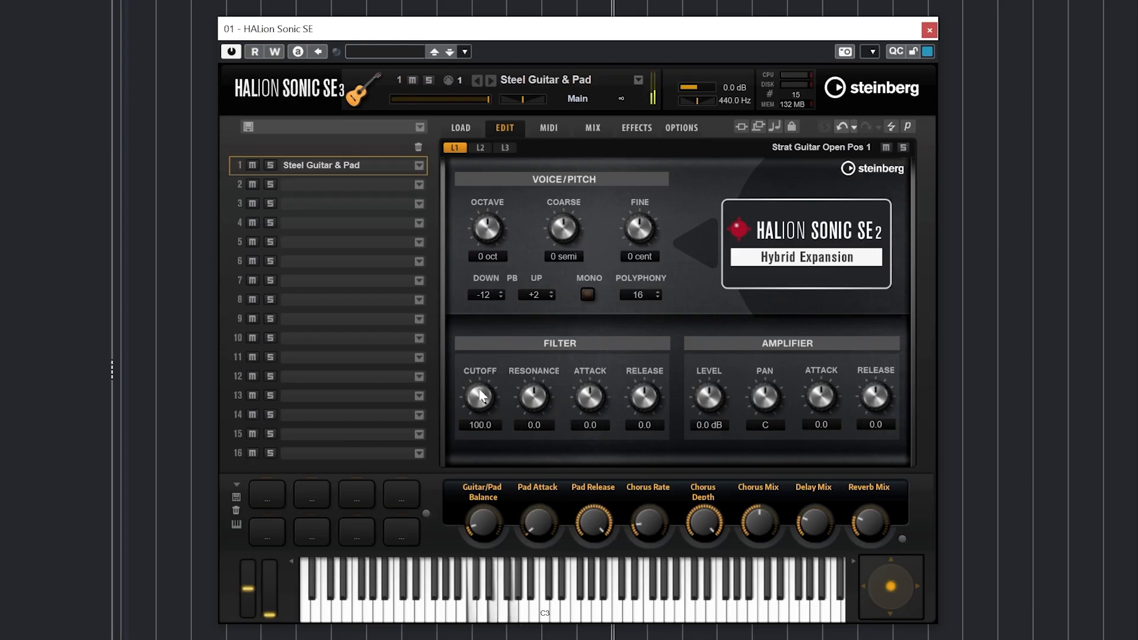
pyautogui.moveTo(476, 482); pyautogui.dragTo(475, 527)
pyautogui.moveTo(542, 402); pyautogui.dragTo(540, 371)
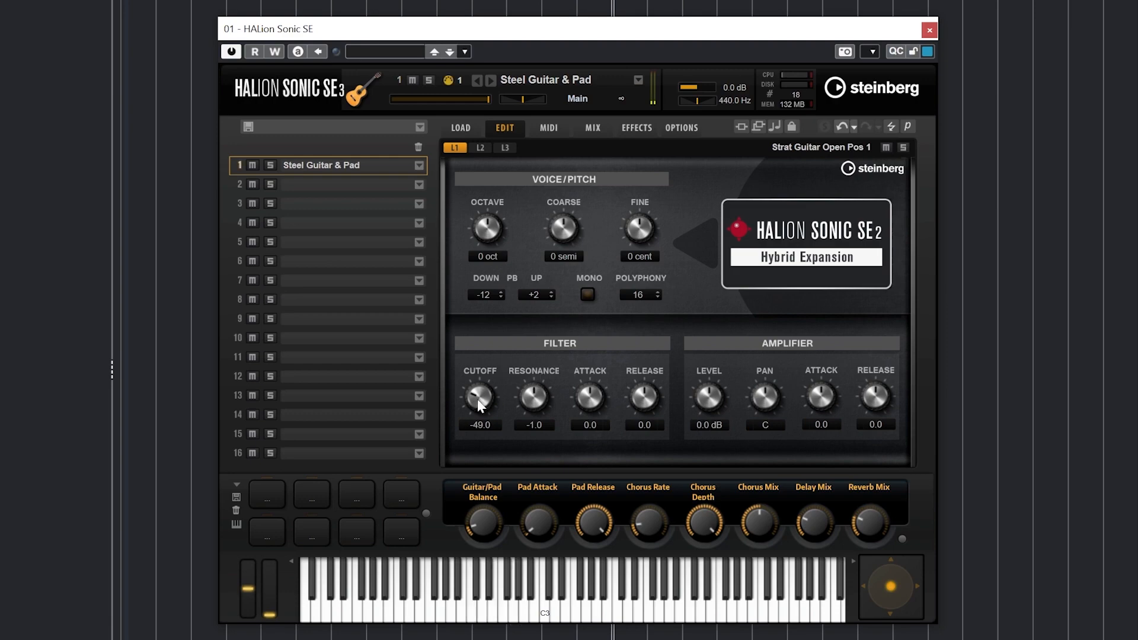
pyautogui.moveTo(478, 400); pyautogui.dragTo(485, 335)
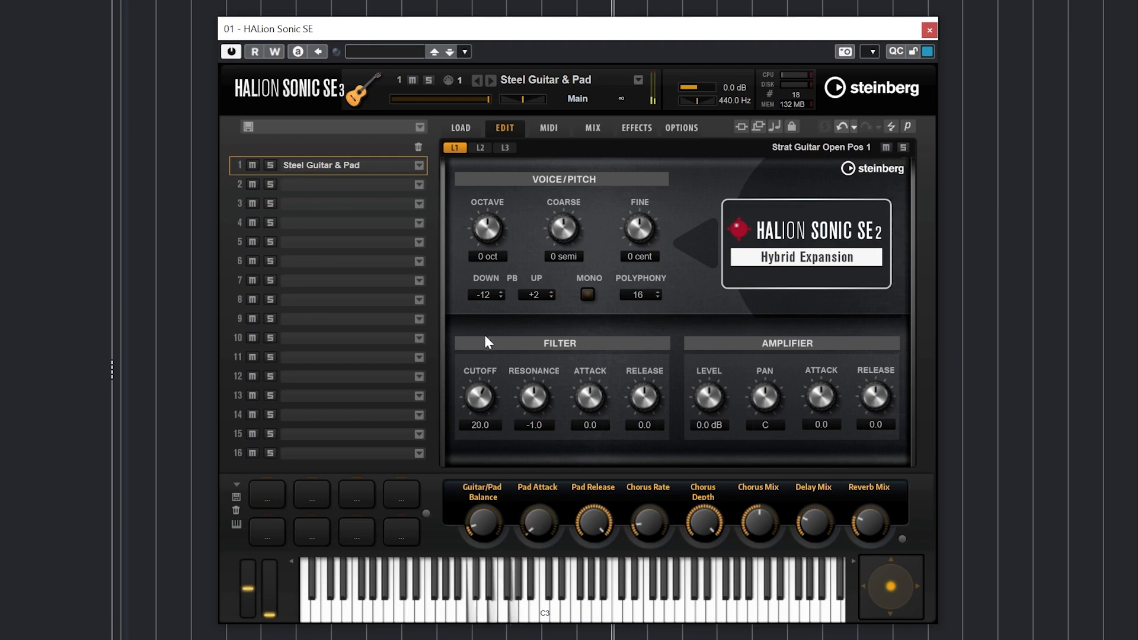
# Step: Try a slow filter envelope on layer L1 with attack 100, release 50 and cutoff -38
pyautogui.moveTo(576, 385); pyautogui.dragTo(571, 312)
pyautogui.moveTo(478, 428); pyautogui.dragTo(478, 447)
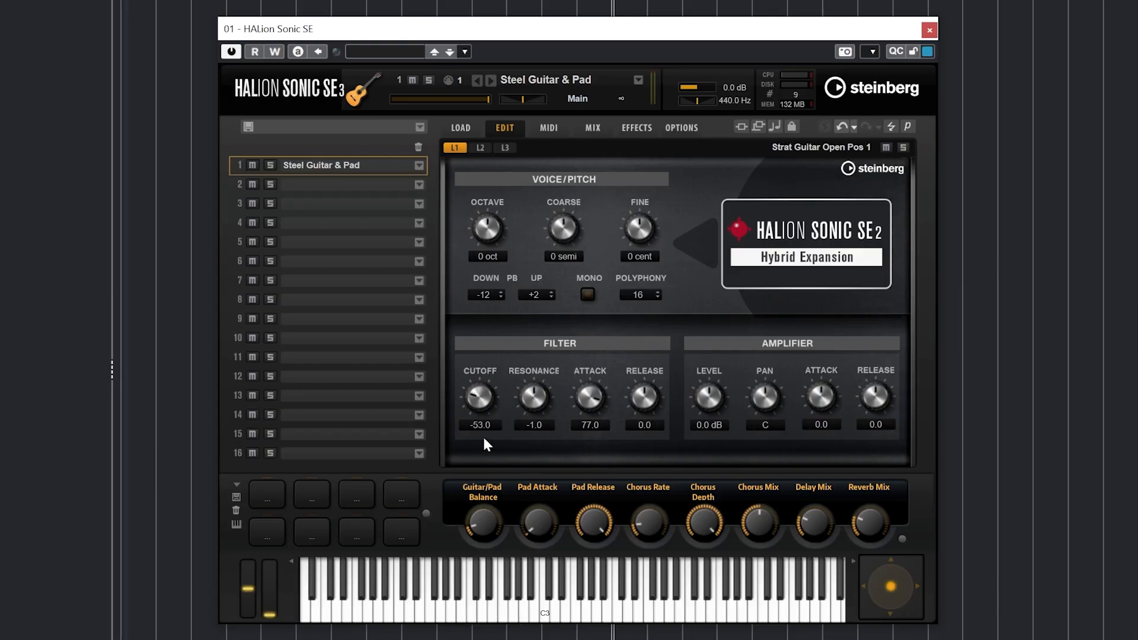
pyautogui.moveTo(595, 403); pyautogui.dragTo(585, 365)
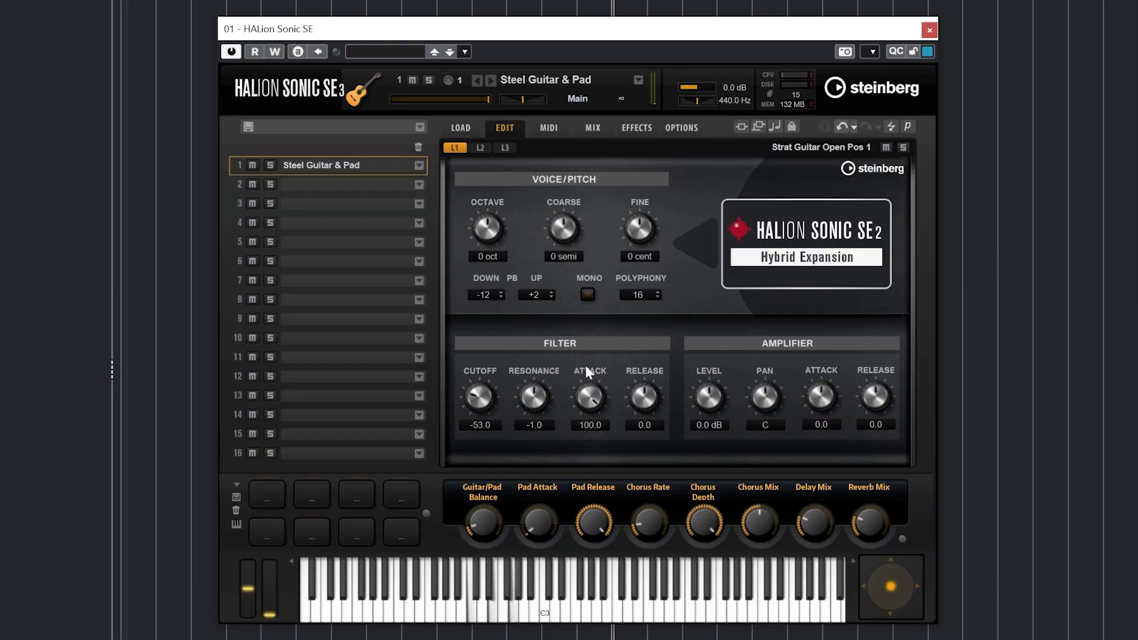
pyautogui.moveTo(486, 400); pyautogui.dragTo(485, 392)
pyautogui.moveTo(643, 409); pyautogui.dragTo(640, 357)
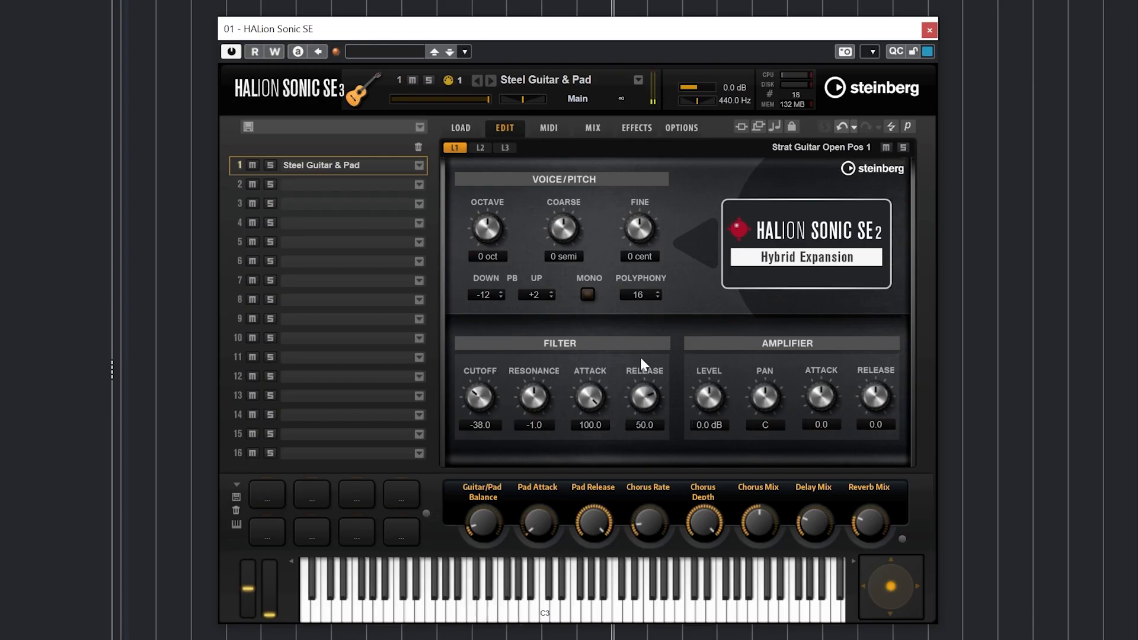
# Step: Reset layer L1's filter cutoff, resonance, attack and release to 0
pyautogui.click(491, 423)
pyautogui.write('0')
pyautogui.press('Return')
pyautogui.click(533, 424)
pyautogui.write('0')
pyautogui.click(592, 425)
pyautogui.write('0')
pyautogui.click(649, 425)
pyautogui.write('0')
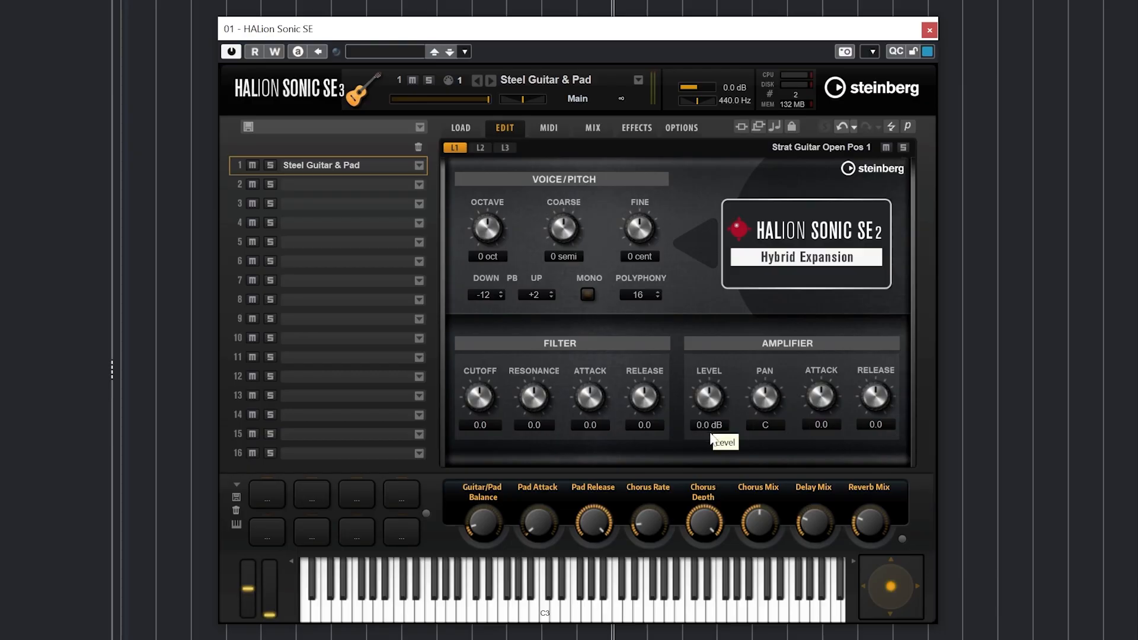
# Step: Set layer L1's amplifier level to 5.4 dB, pan to L65, attack to -77 and release to -83
pyautogui.moveTo(706, 406); pyautogui.dragTo(701, 364)
pyautogui.moveTo(770, 402); pyautogui.dragTo(757, 432)
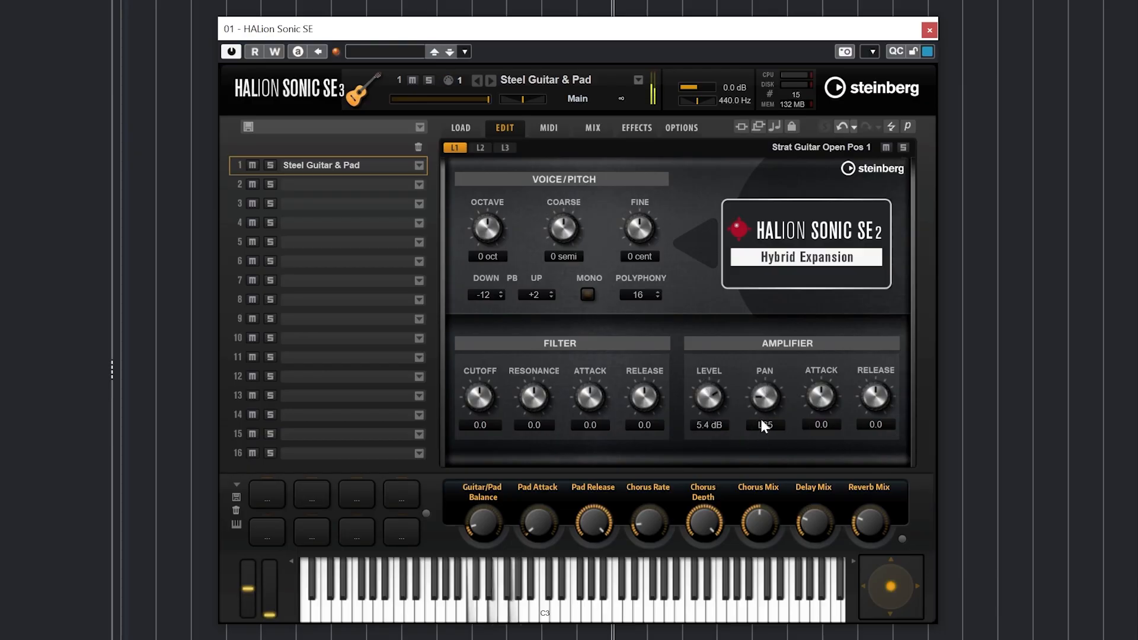
pyautogui.moveTo(825, 411); pyautogui.dragTo(808, 349)
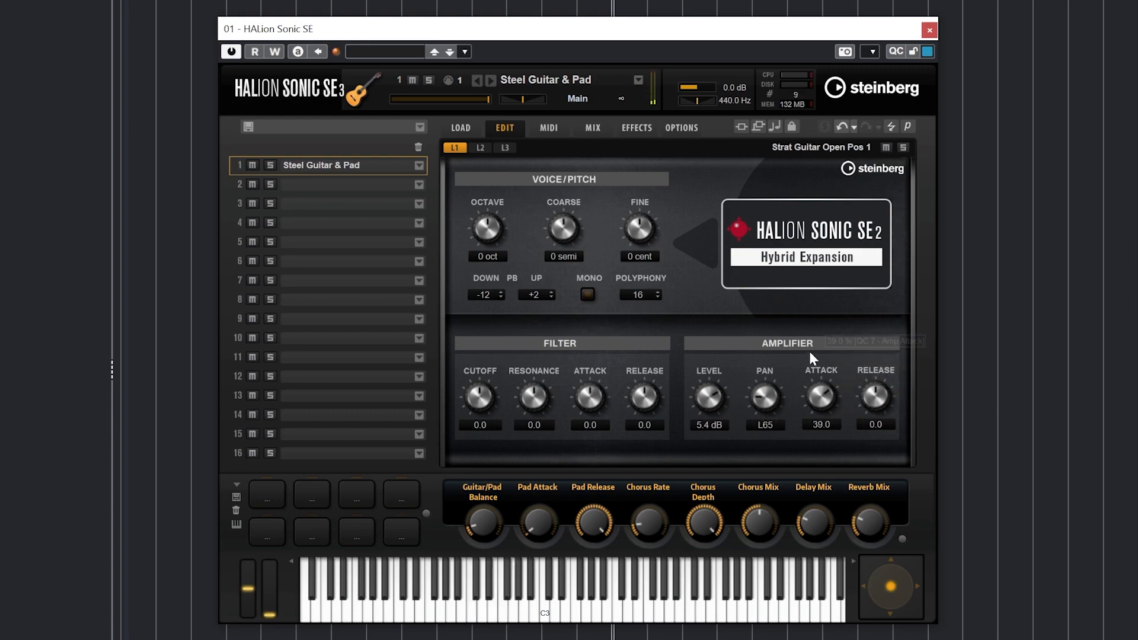
pyautogui.scroll(3, 821, 400)
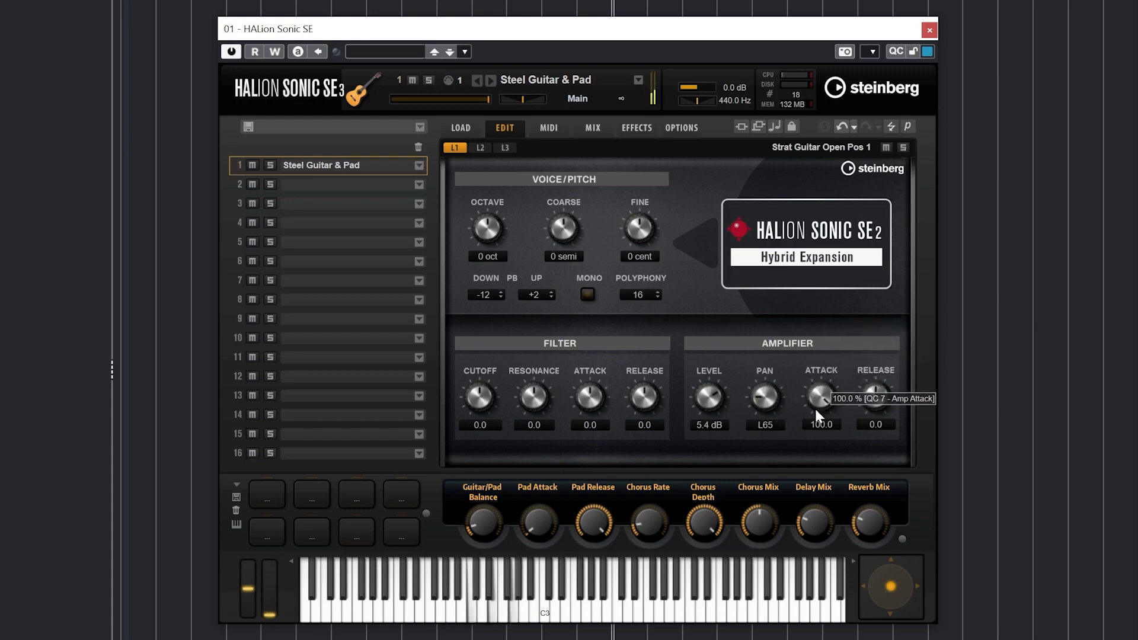
pyautogui.moveTo(820, 394); pyautogui.dragTo(823, 536)
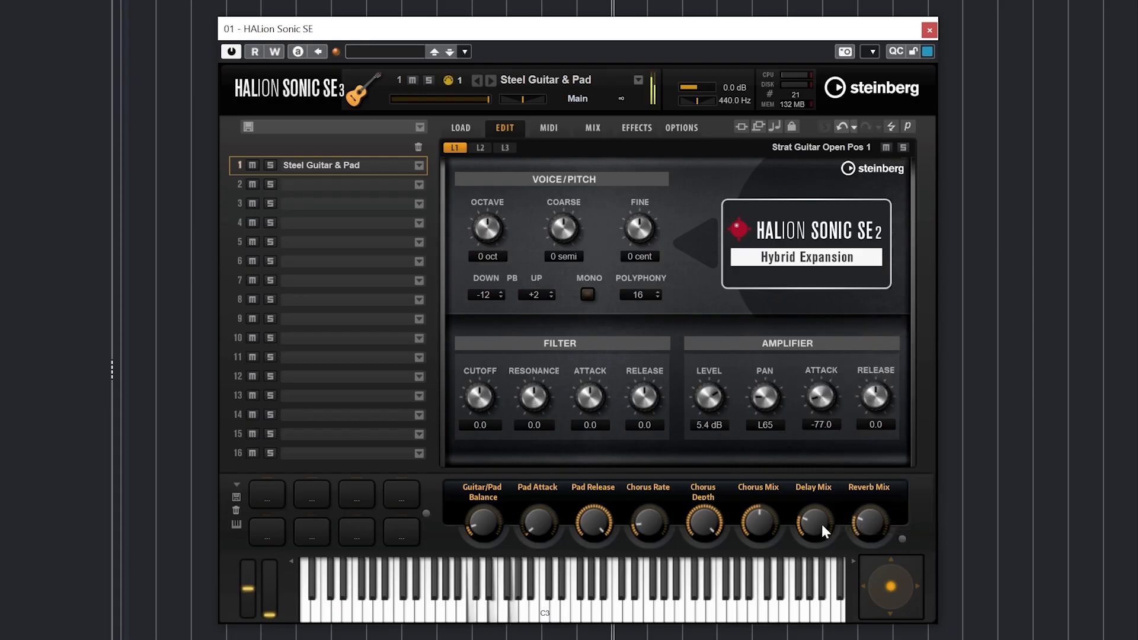
pyautogui.moveTo(866, 407); pyautogui.dragTo(862, 512)
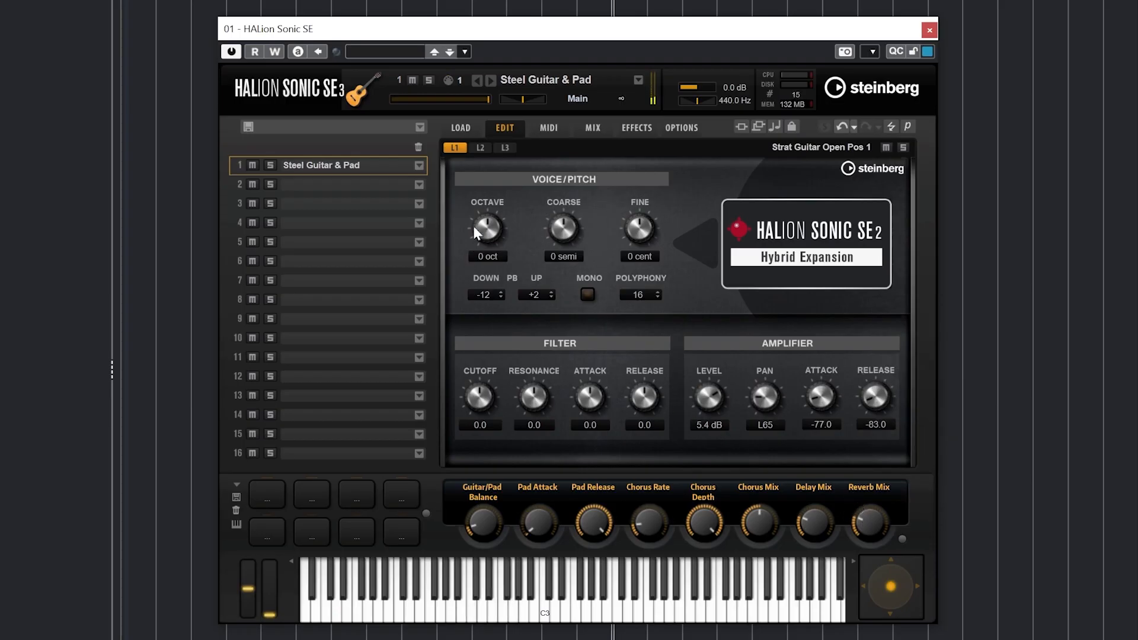
# Step: Set layer L2's amplifier pan to R73, attack to -79 and release to -67
pyautogui.click(482, 149)
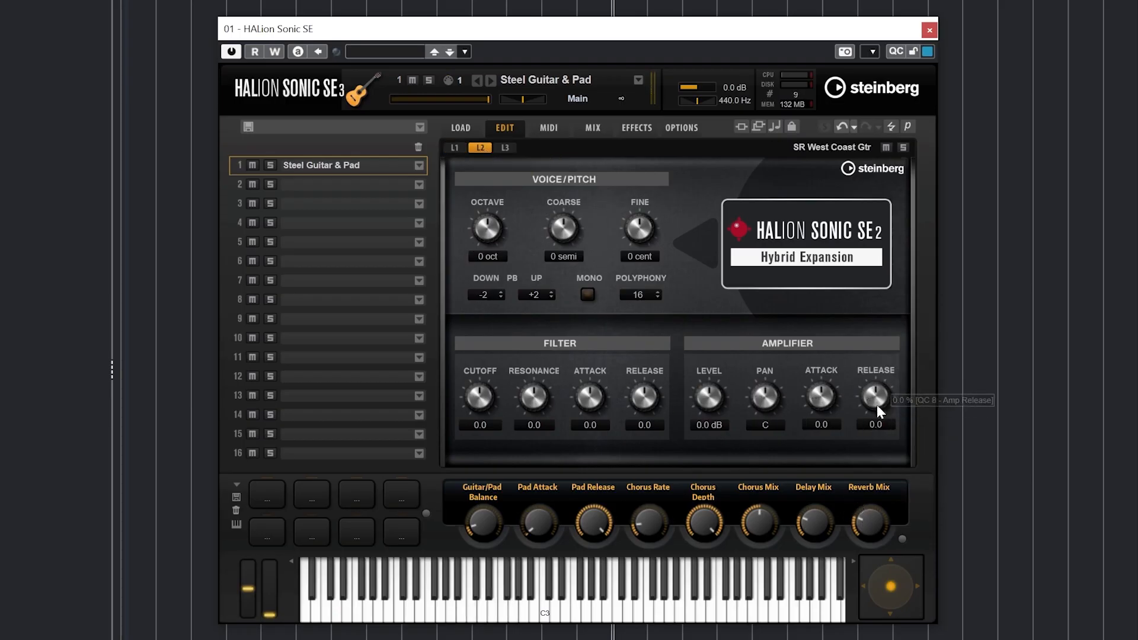
pyautogui.moveTo(876, 404); pyautogui.dragTo(875, 445)
pyautogui.moveTo(765, 396); pyautogui.dragTo(816, 427)
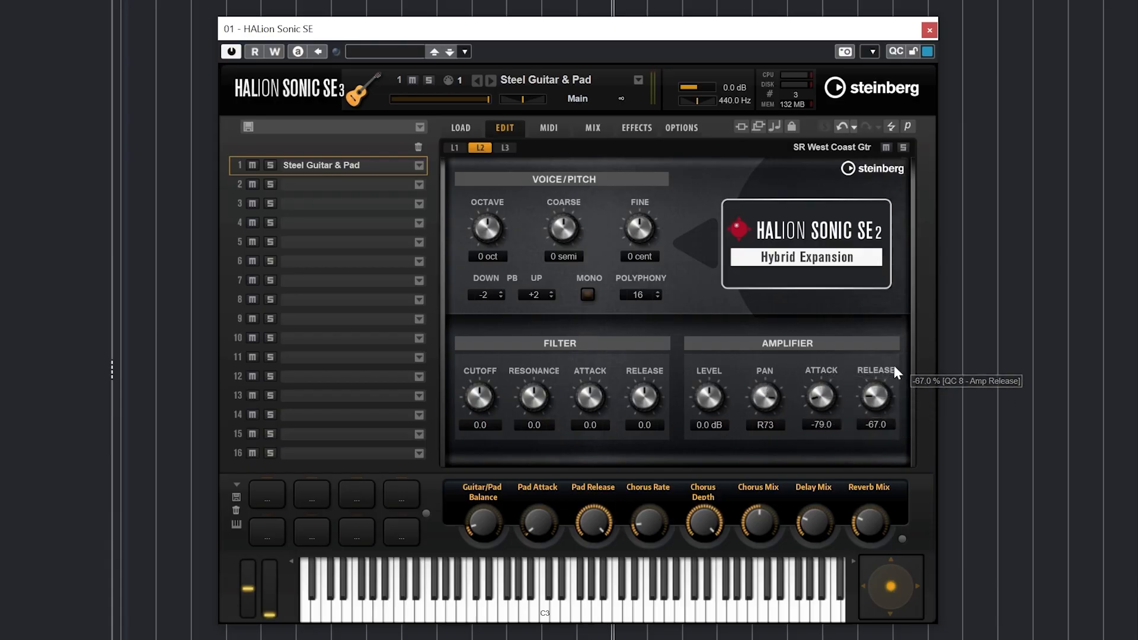
# Step: Try an amplifier attack of -100 on layer L3, and set its release to -100 and attack to 33
pyautogui.click(505, 149)
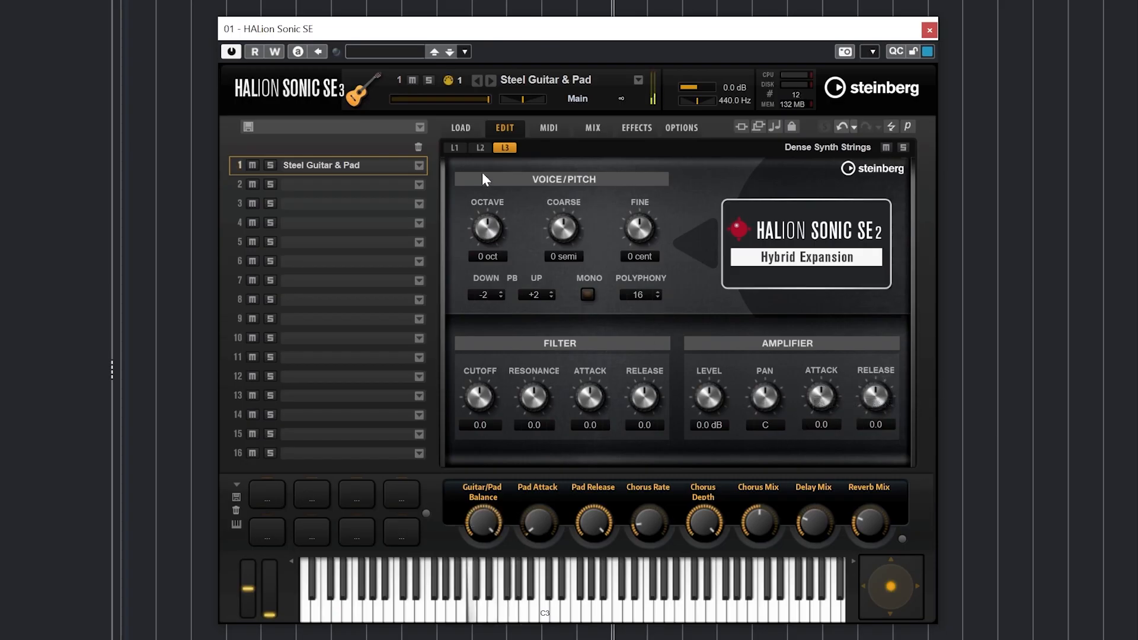
pyautogui.moveTo(821, 396); pyautogui.dragTo(813, 436)
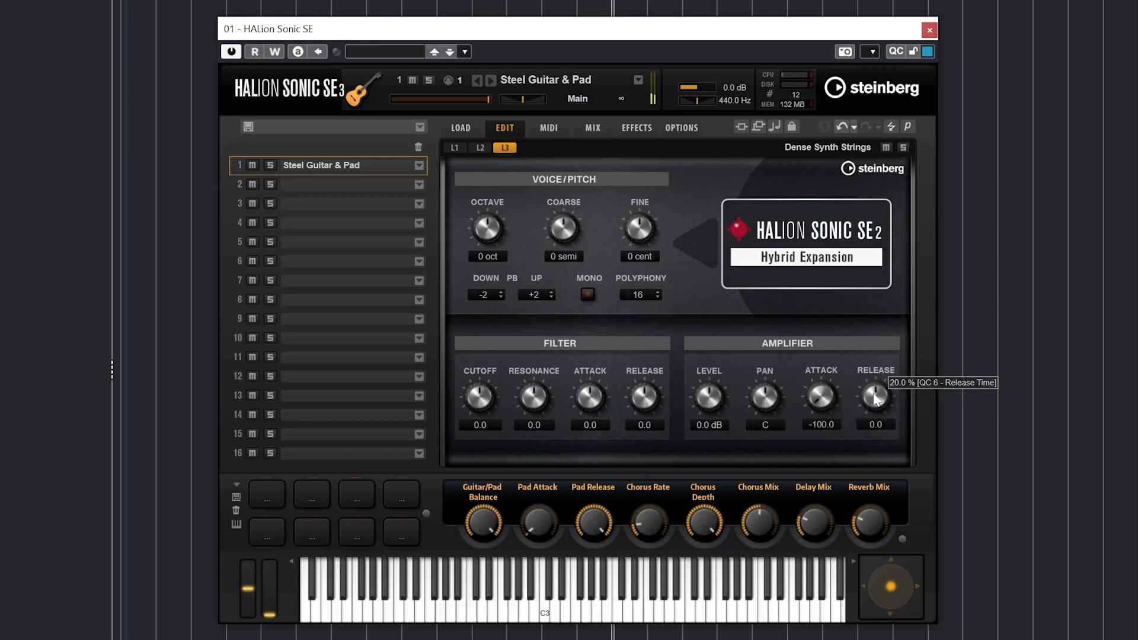
pyautogui.moveTo(875, 394); pyautogui.dragTo(836, 264)
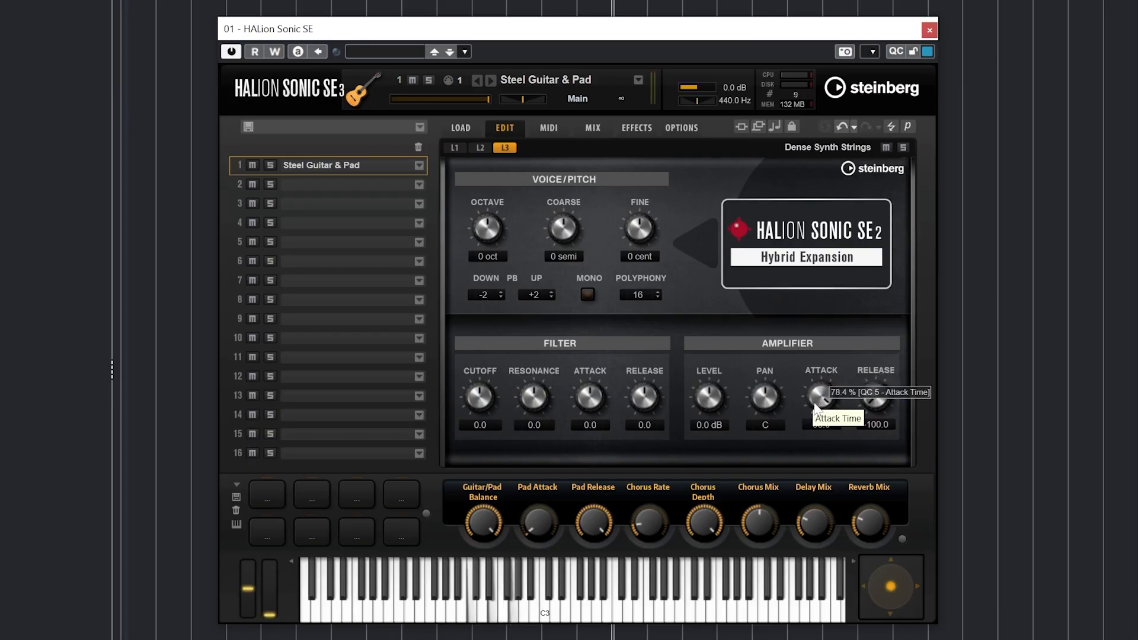
pyautogui.moveTo(818, 398); pyautogui.dragTo(809, 432)
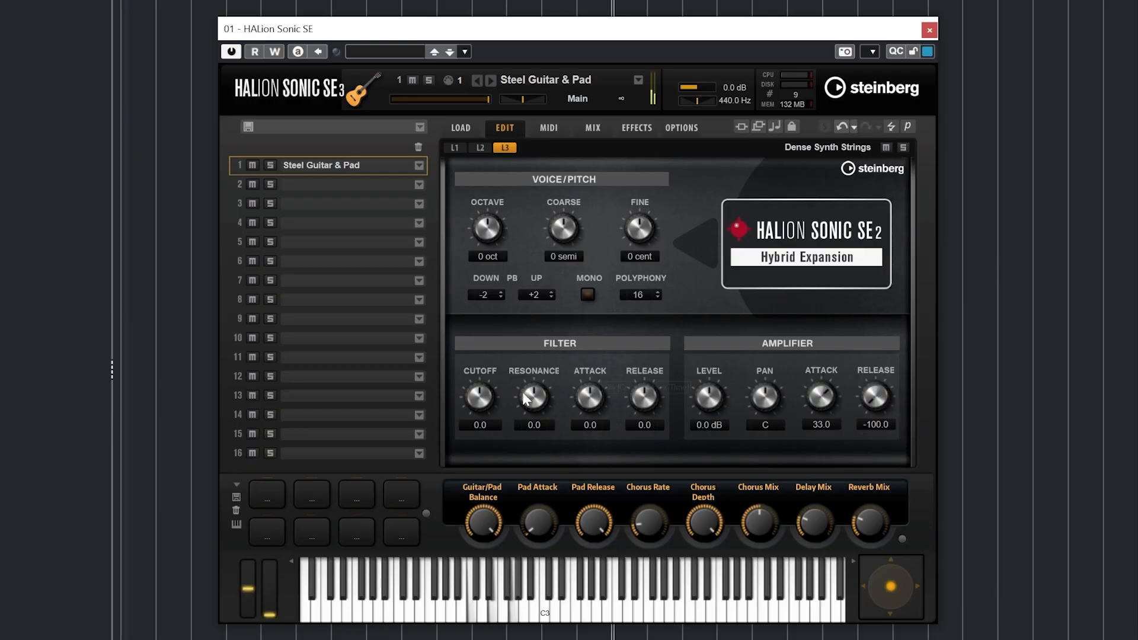
# Step: Remove the Steel Guitar & Pad program from slot 1
pyautogui.click(422, 172)
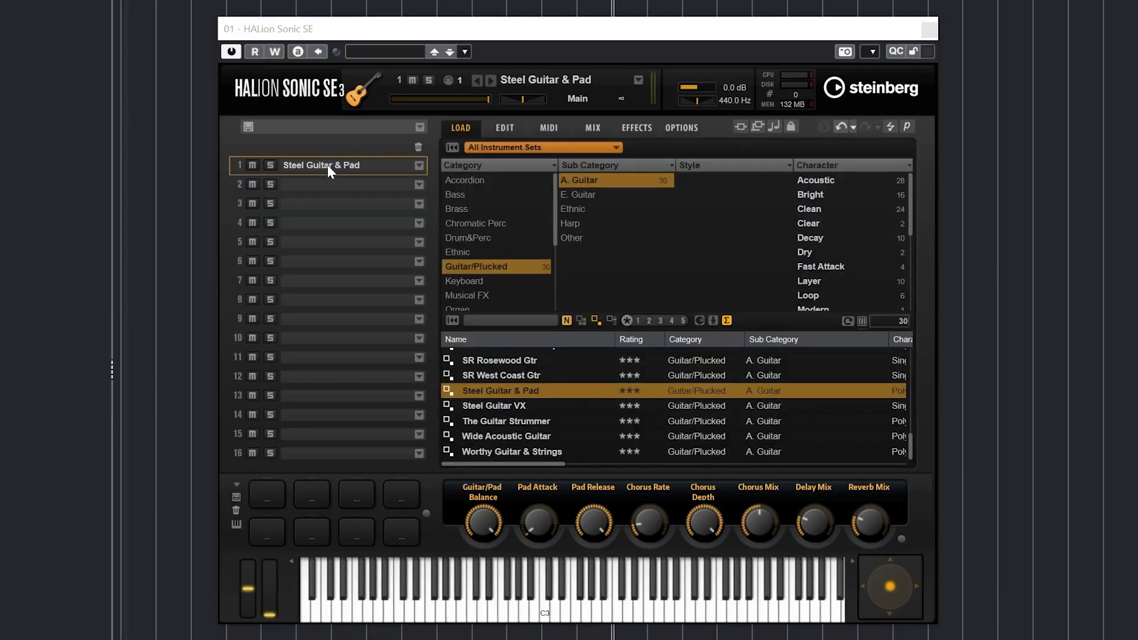
pyautogui.click(419, 166)
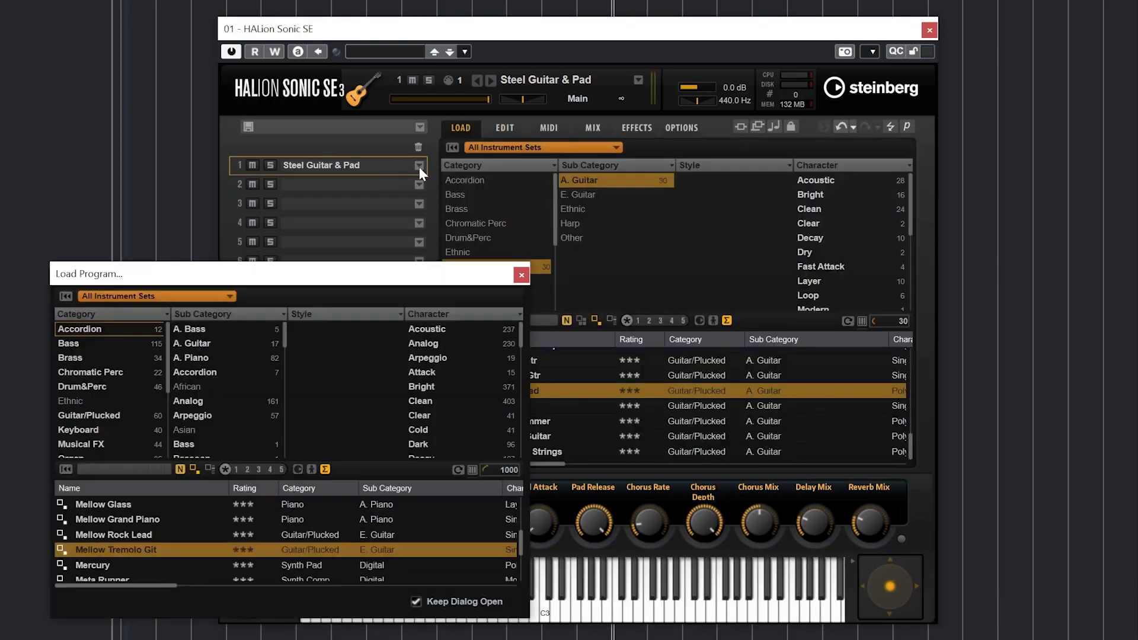
pyautogui.click(521, 274)
pyautogui.rightClick(324, 163)
pyautogui.click(392, 287)
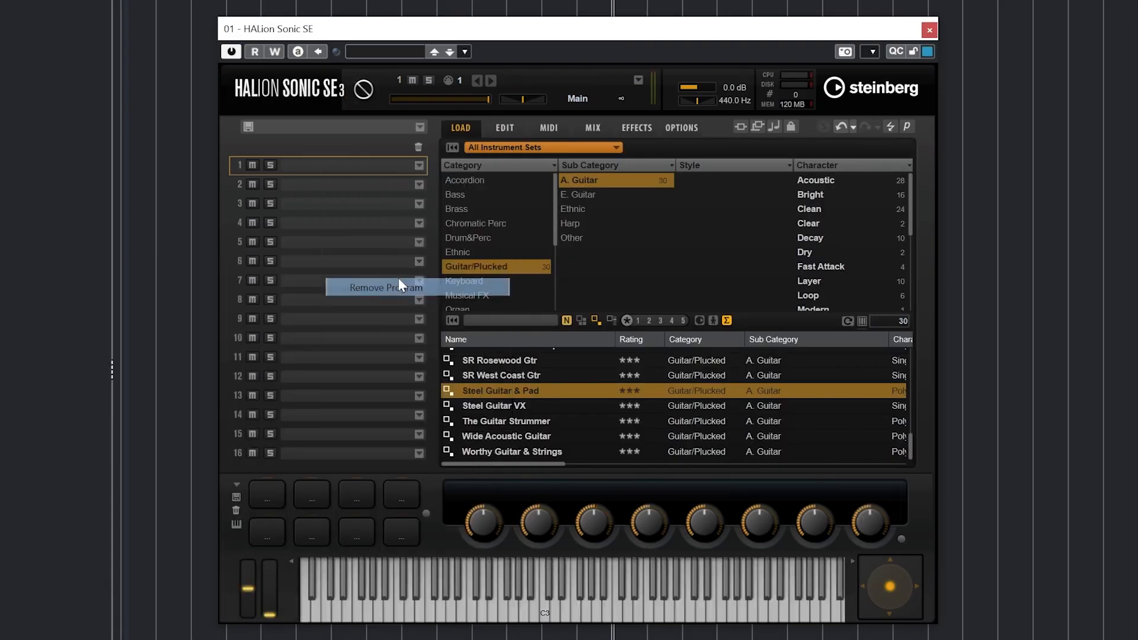
# Step: Load the Machine Arp program into slot 1 from the TRIP instrument's Synth Lead category
pyautogui.click(482, 148)
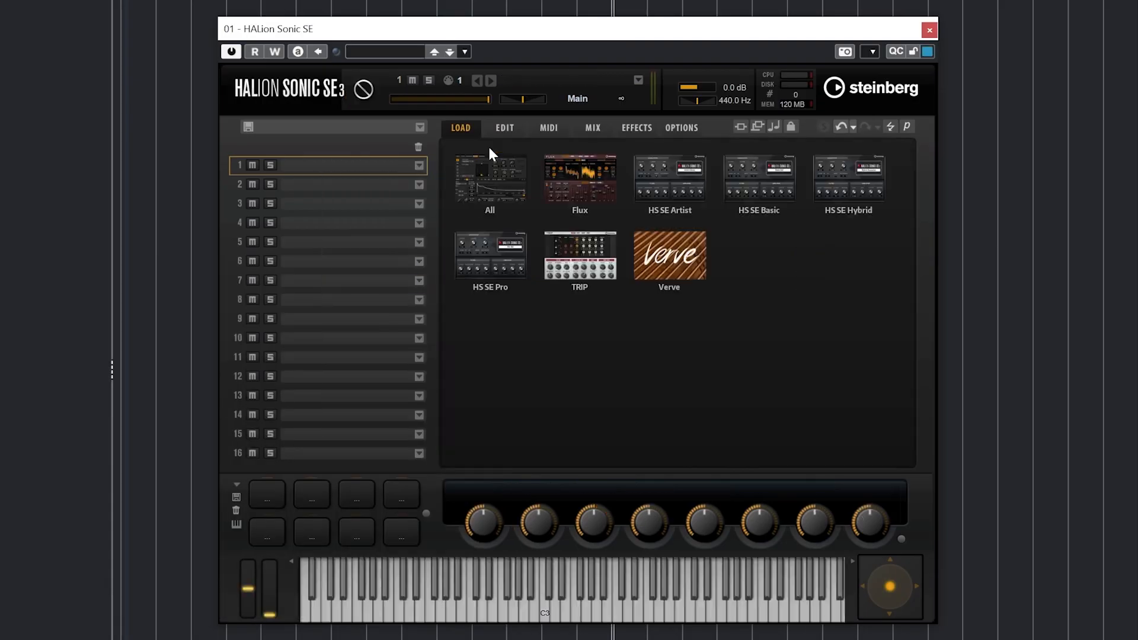
pyautogui.click(560, 244)
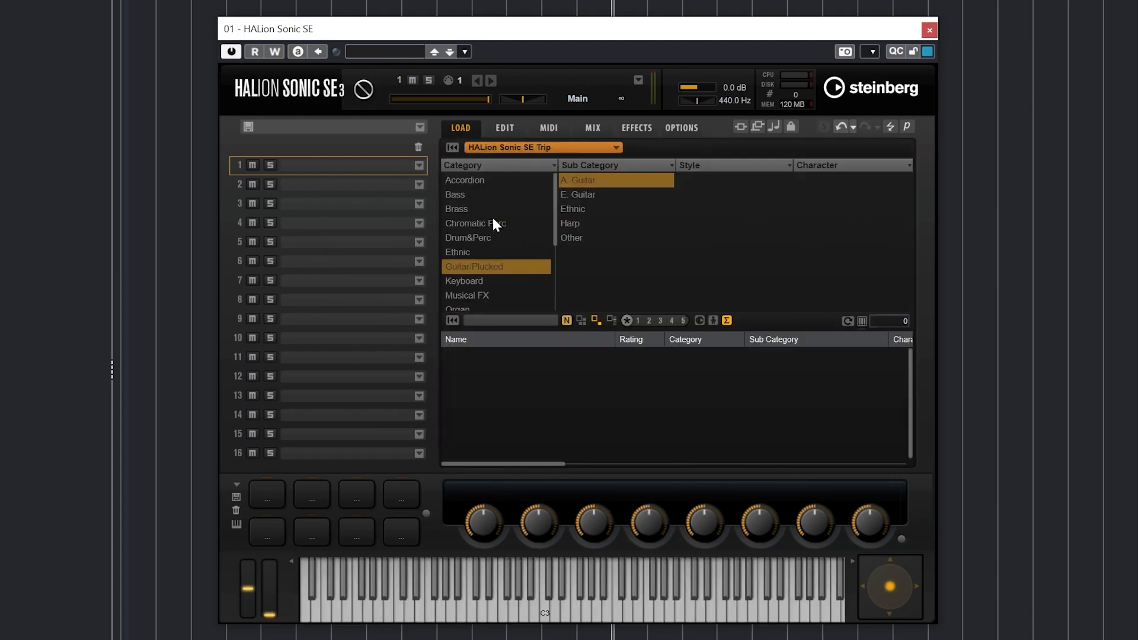
pyautogui.scroll(-3, 492, 217)
pyautogui.click(486, 268)
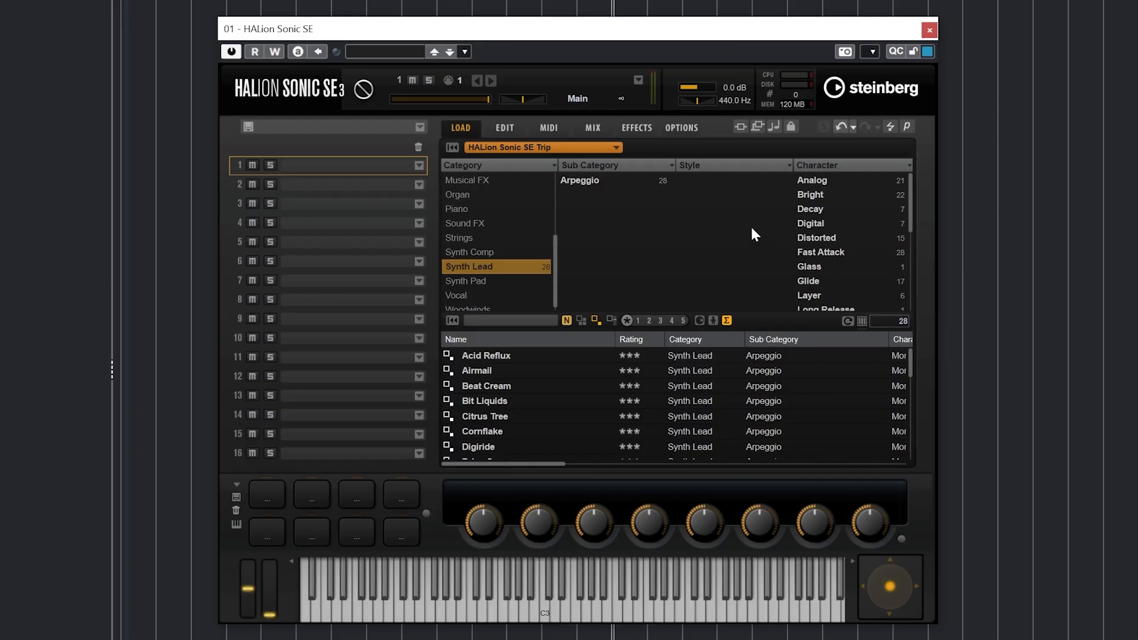
pyautogui.scroll(-5, 594, 417)
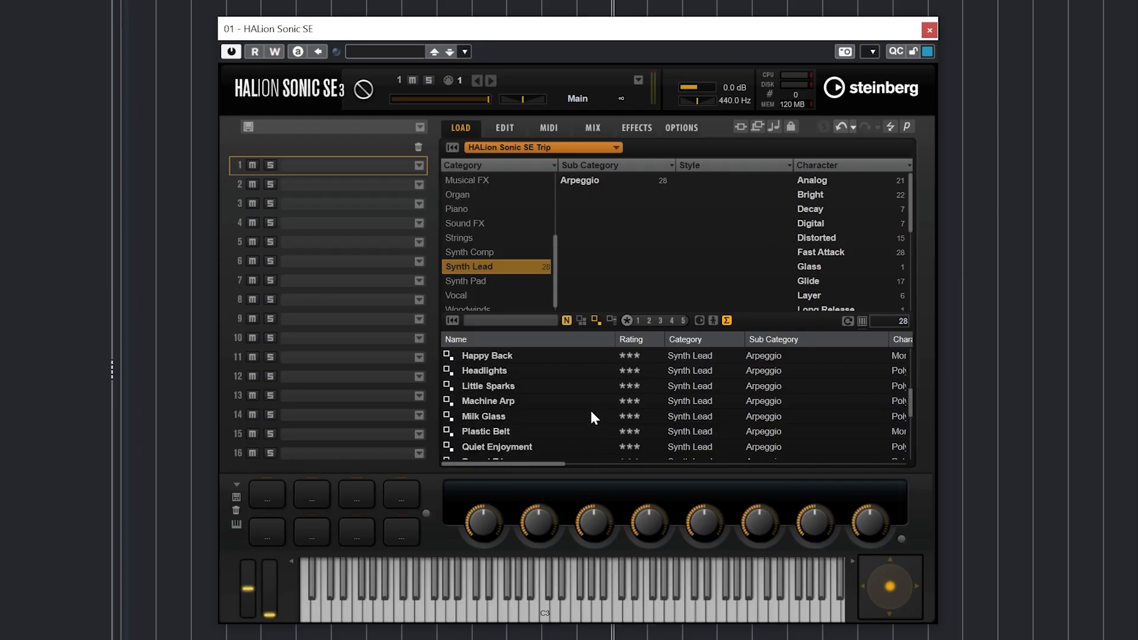
pyautogui.doubleClick(499, 403)
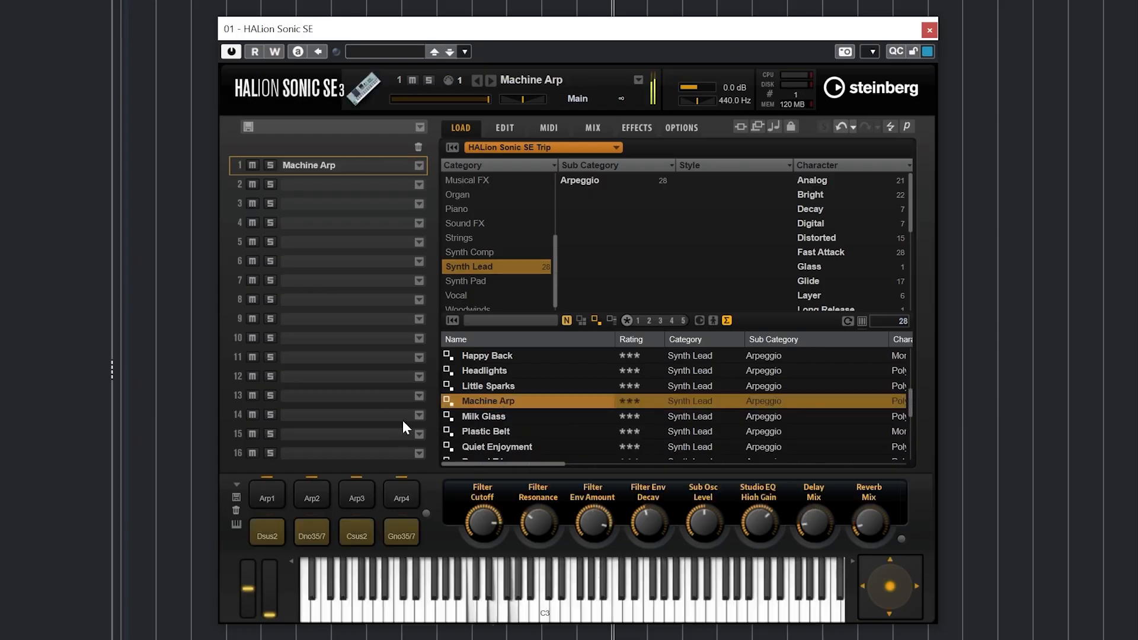
# Step: Examine Trip's oscillator, sub, modulation and arpeggiator settings, including the waveform types available for oscillator 1
pyautogui.click(506, 131)
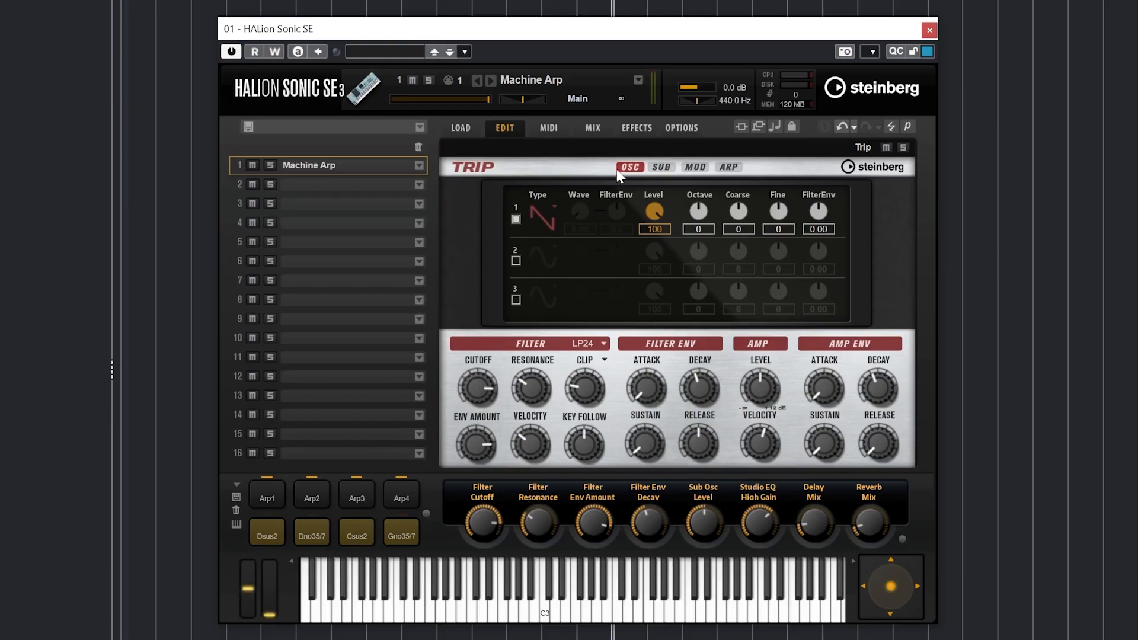
pyautogui.click(655, 169)
pyautogui.click(696, 168)
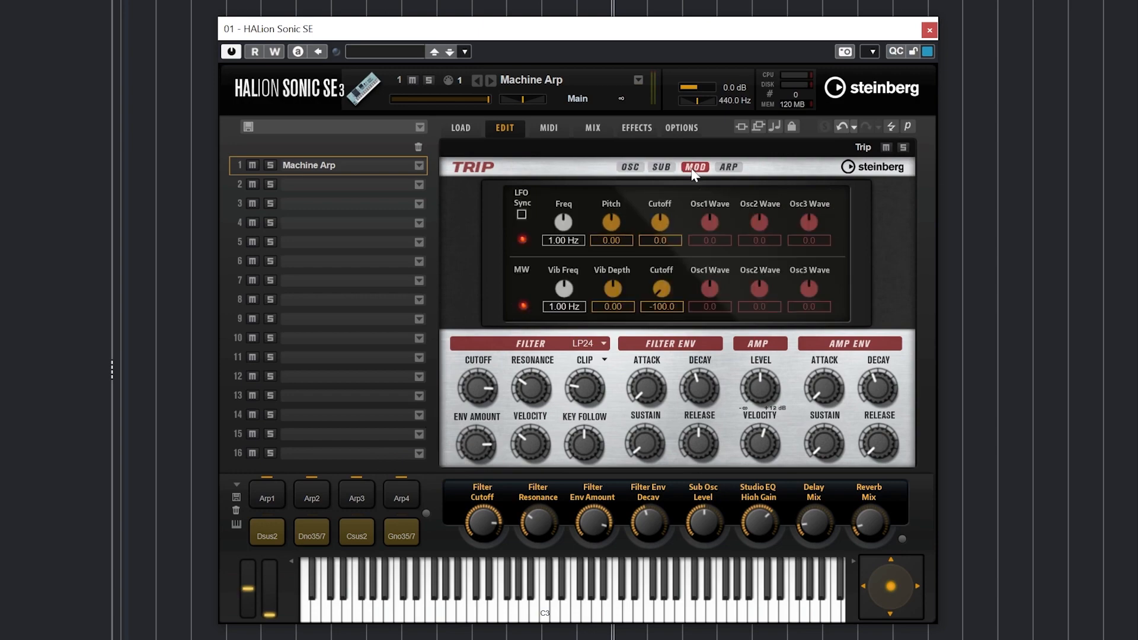
pyautogui.click(734, 173)
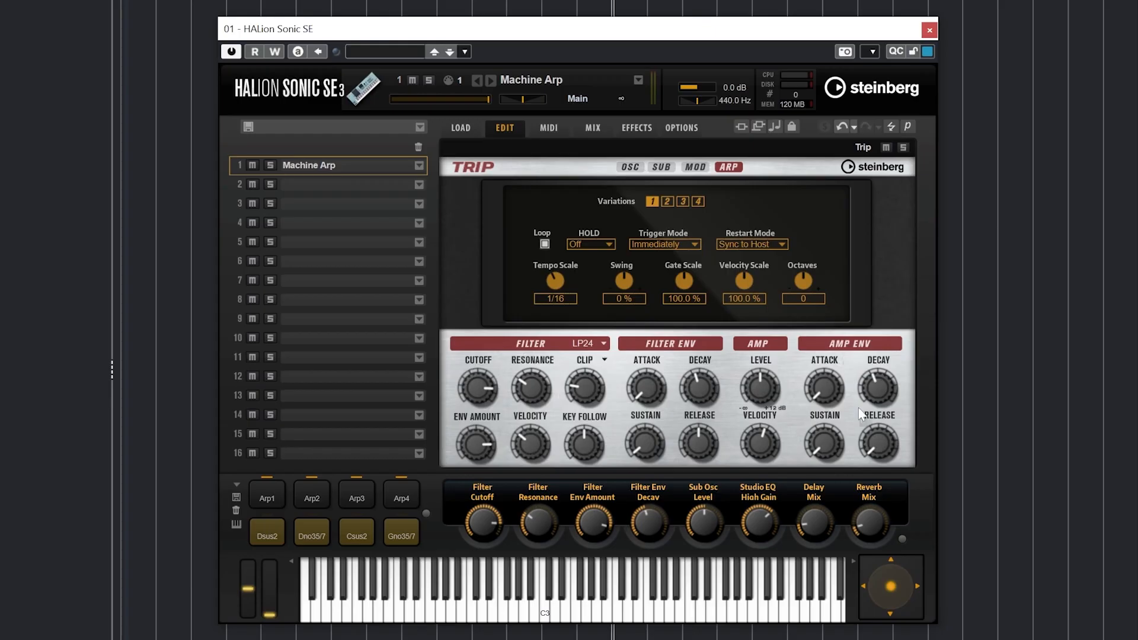
pyautogui.click(627, 163)
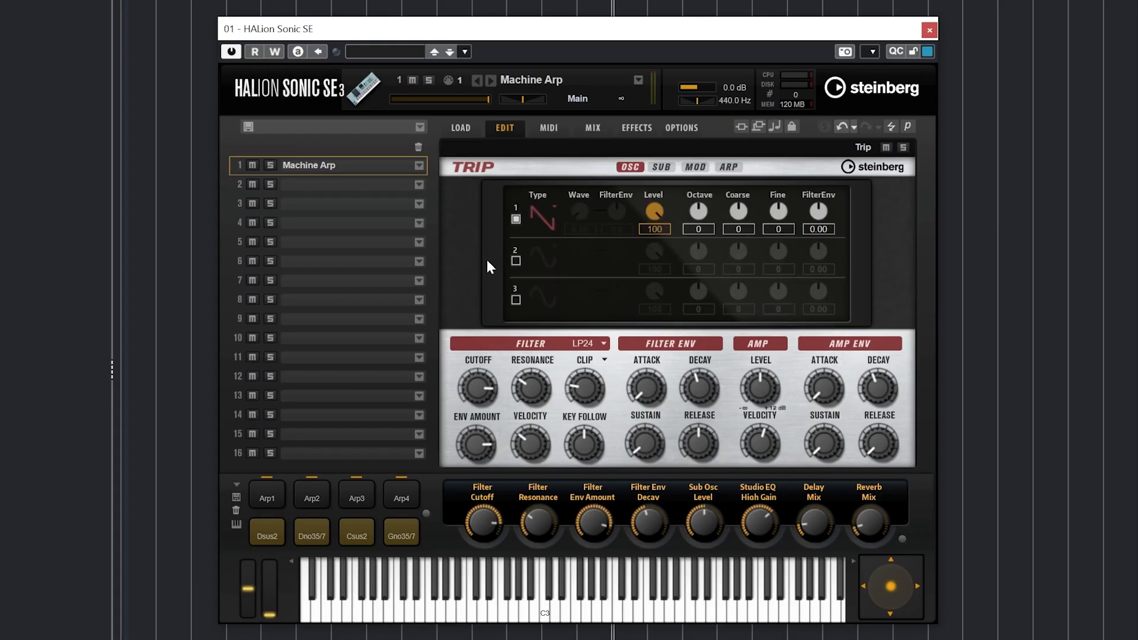
pyautogui.click(544, 216)
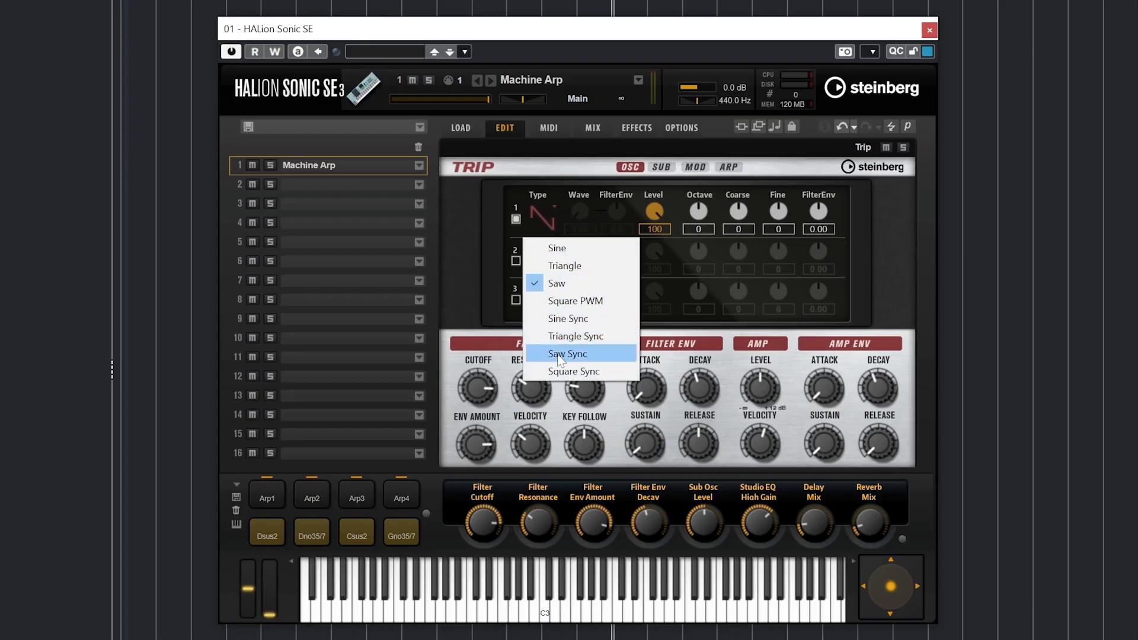
pyautogui.click(665, 169)
pyautogui.click(663, 168)
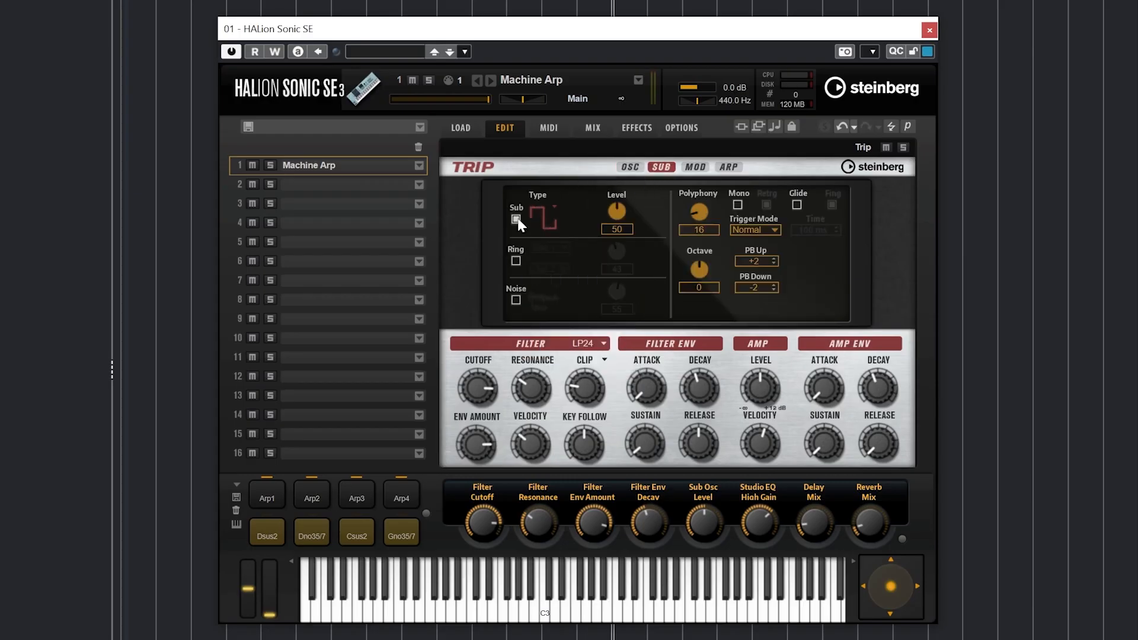
# Step: Try the Sine, Triangle and Saw waveforms on oscillator 1
pyautogui.click(632, 168)
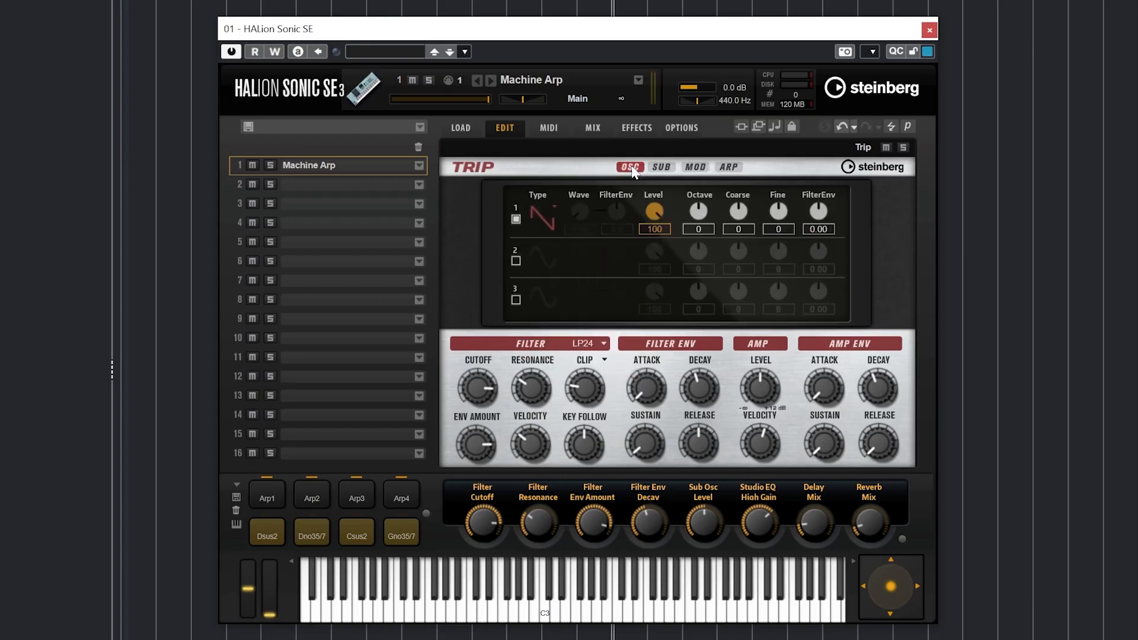
pyautogui.click(543, 219)
pyautogui.click(549, 249)
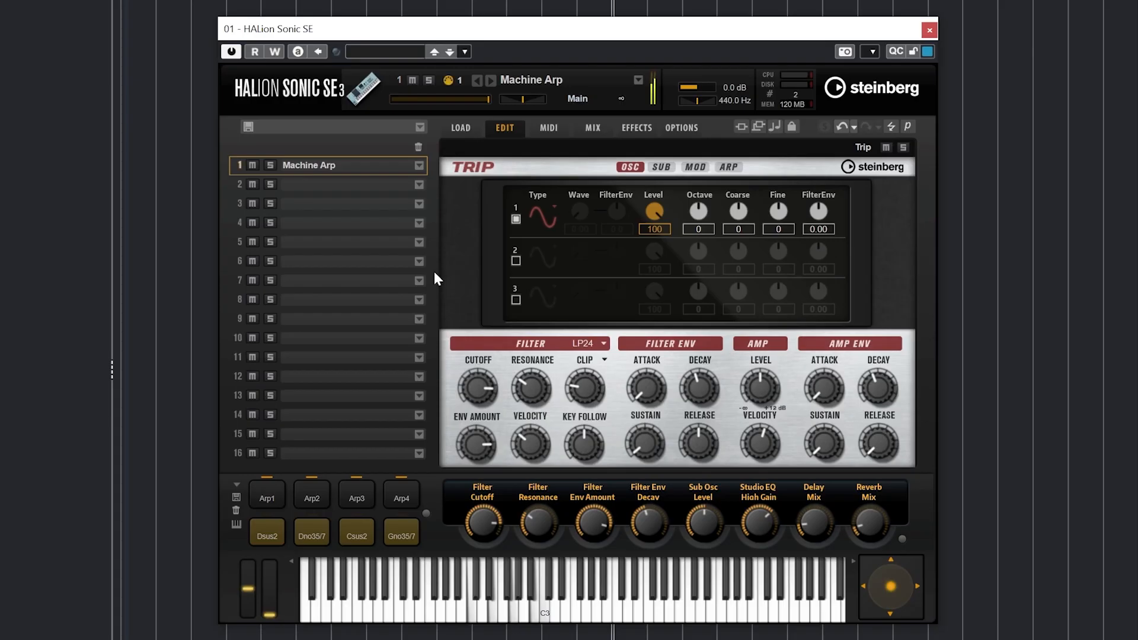
pyautogui.click(544, 213)
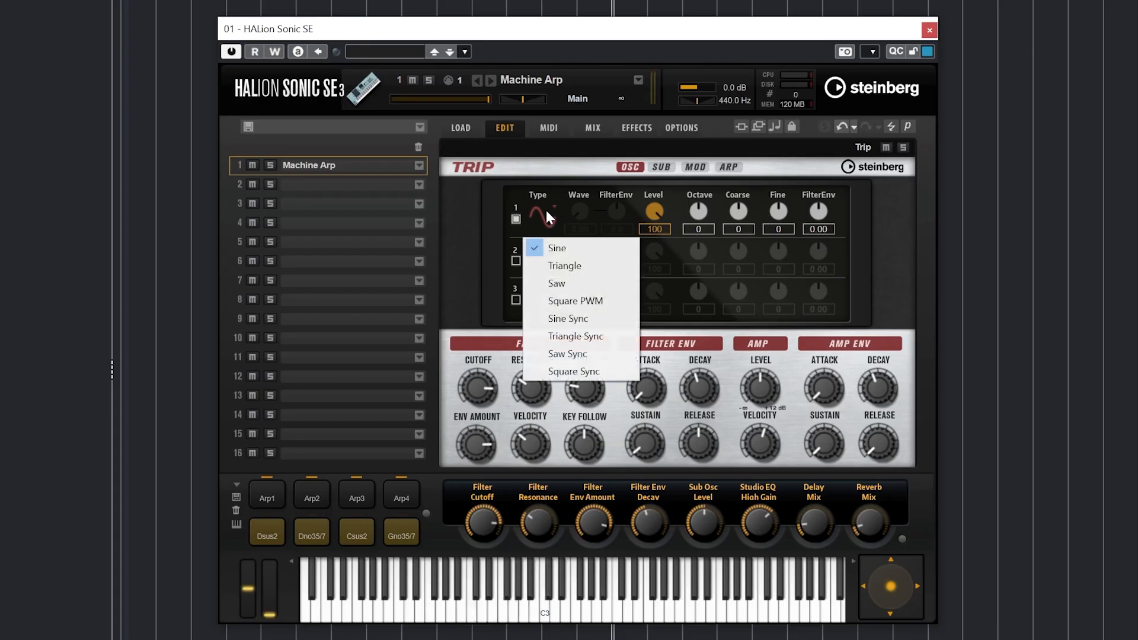
pyautogui.click(558, 265)
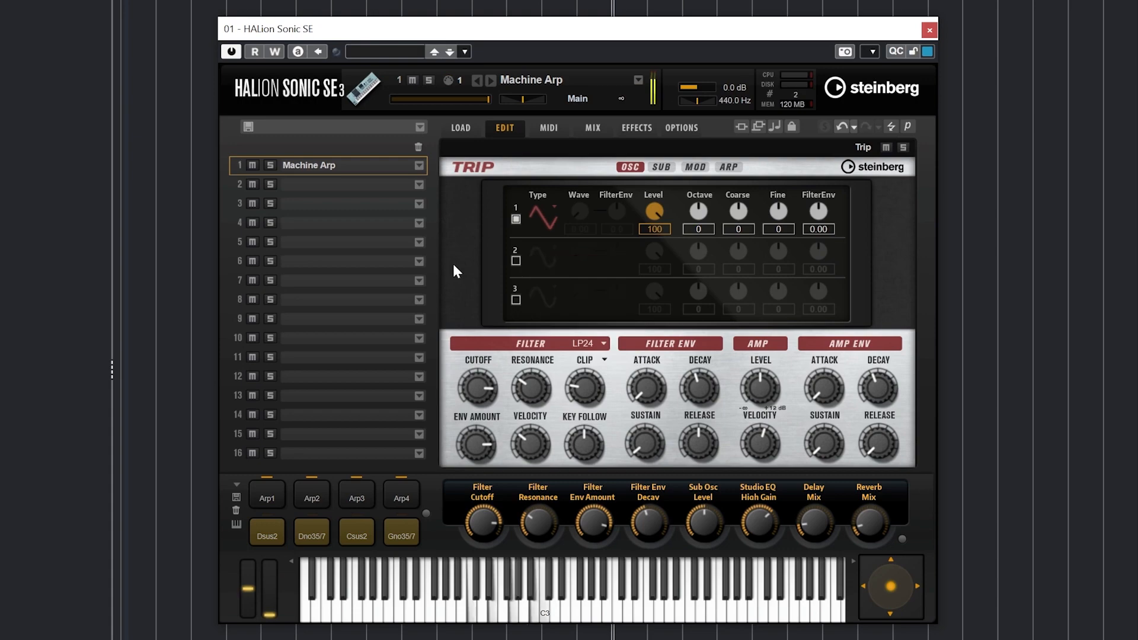
pyautogui.click(559, 219)
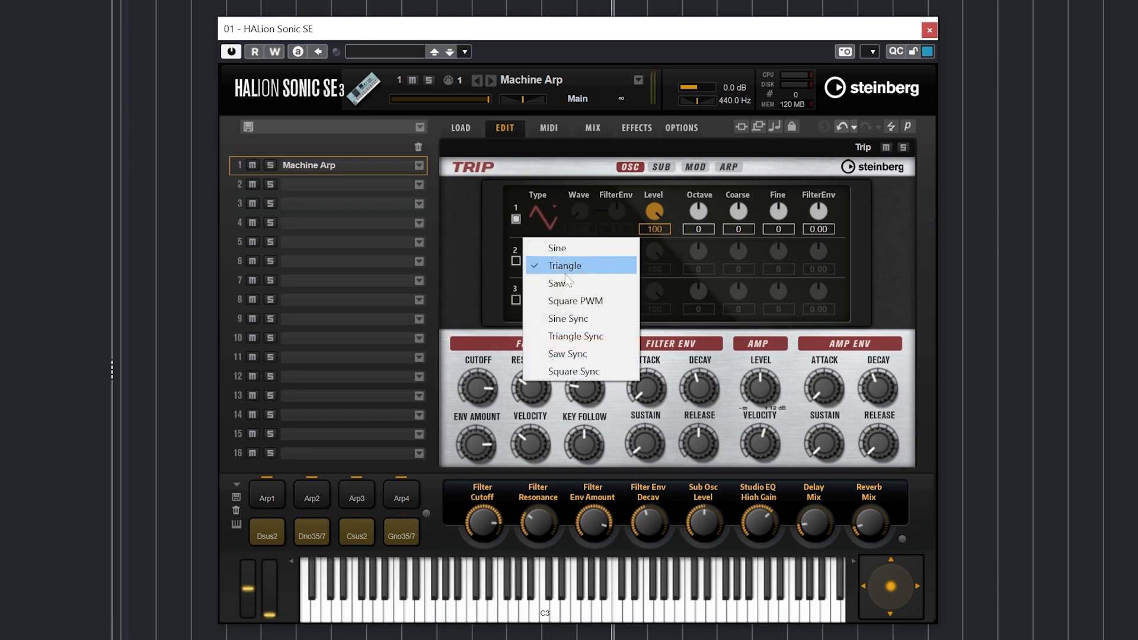
pyautogui.click(543, 277)
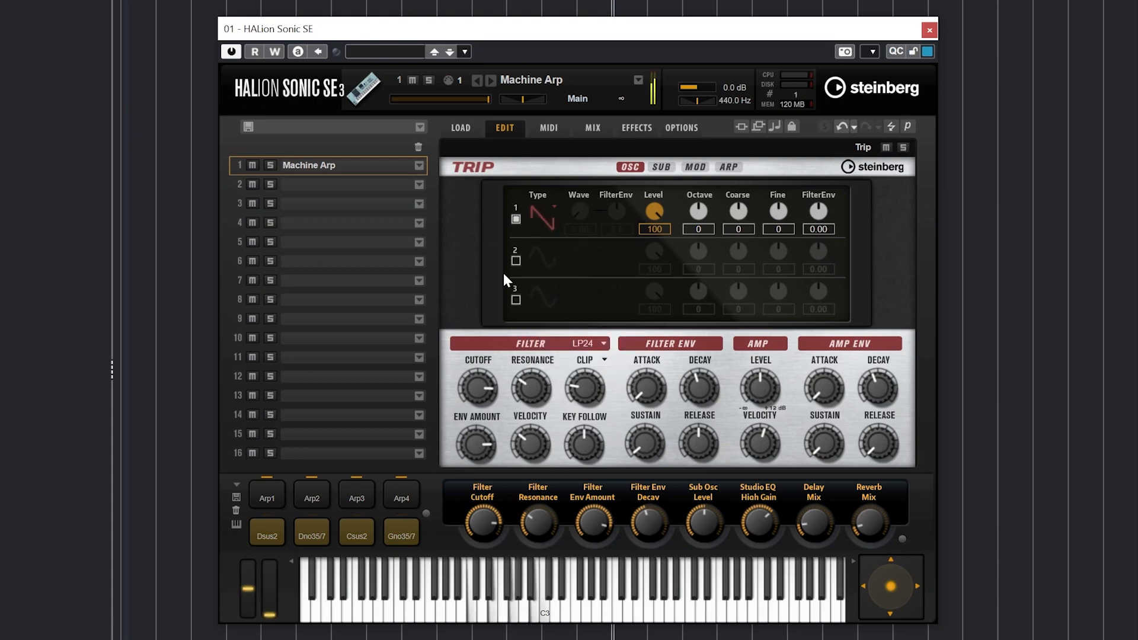
# Step: Set oscillator 1 to Square PWM and enable oscillators 2 and 3, with a Triangle waveform on oscillator 2
pyautogui.click(545, 221)
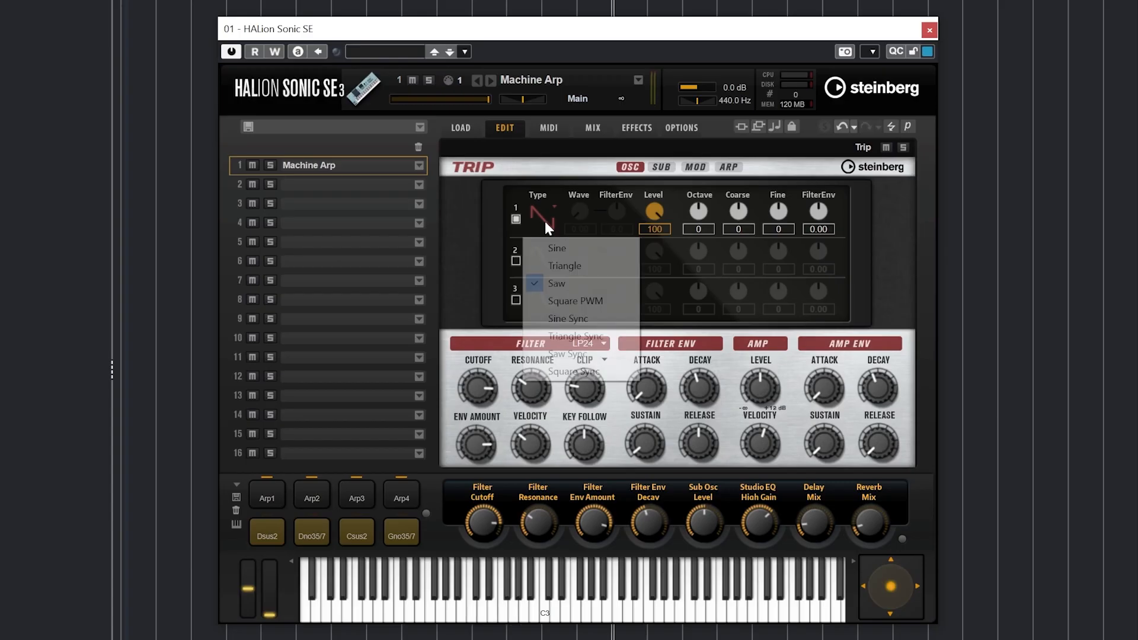
pyautogui.click(577, 302)
pyautogui.click(515, 261)
pyautogui.click(542, 255)
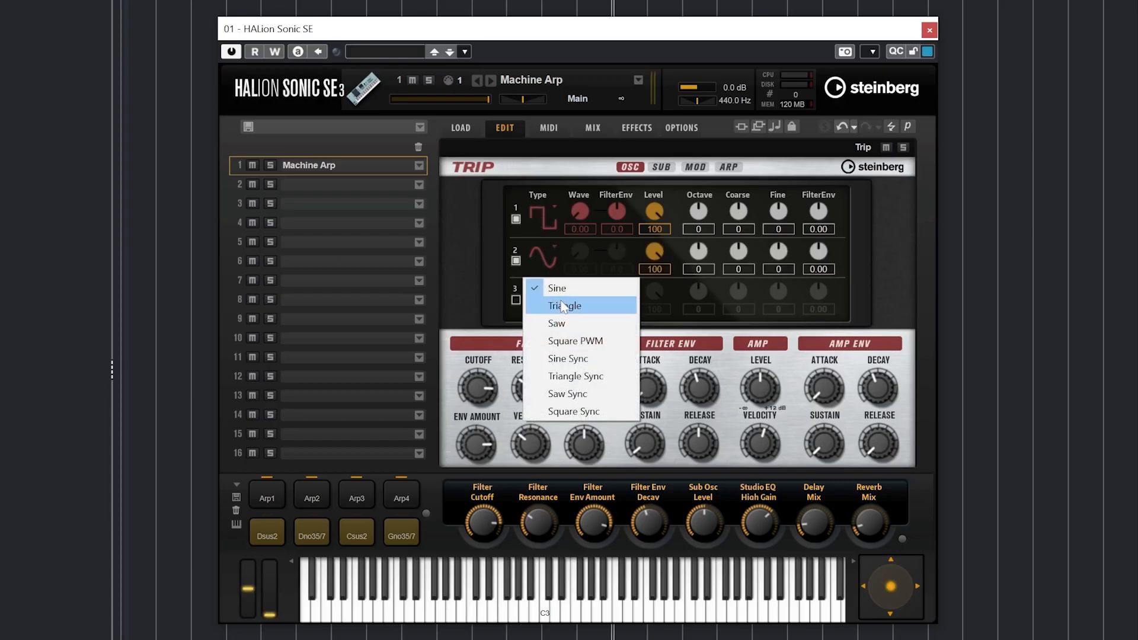
pyautogui.click(563, 306)
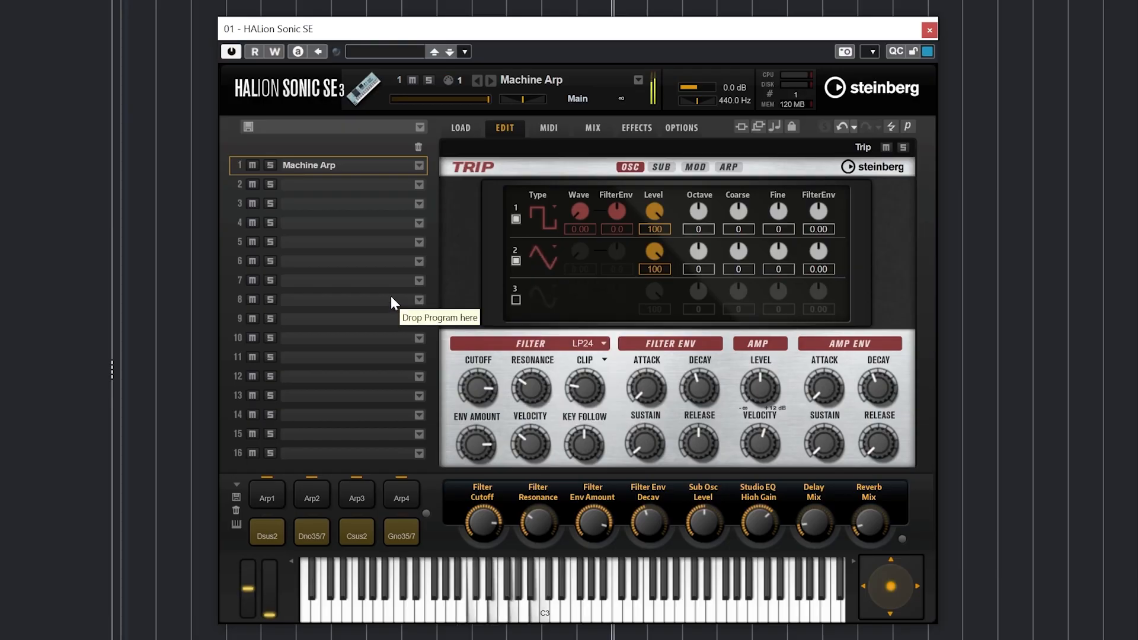
pyautogui.click(516, 300)
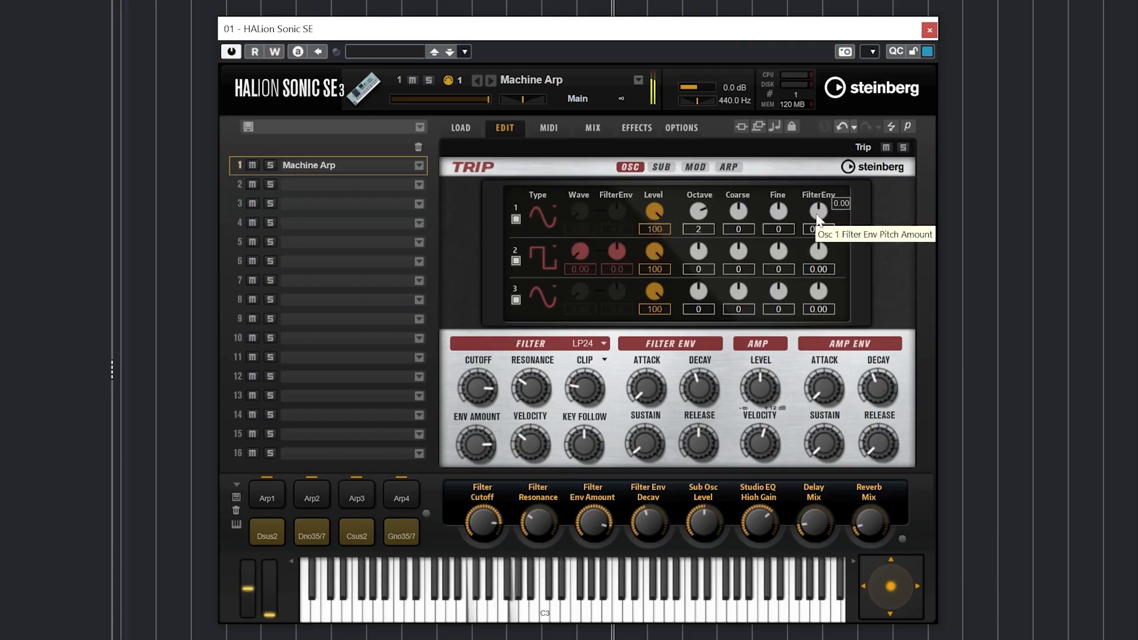
# Step: Try a filter envelope pitch amount of 0.33 on oscillator 1, reset it to 0, and try adjusting oscillator 2's coarse tuning
pyautogui.moveTo(818, 211); pyautogui.dragTo(813, 238)
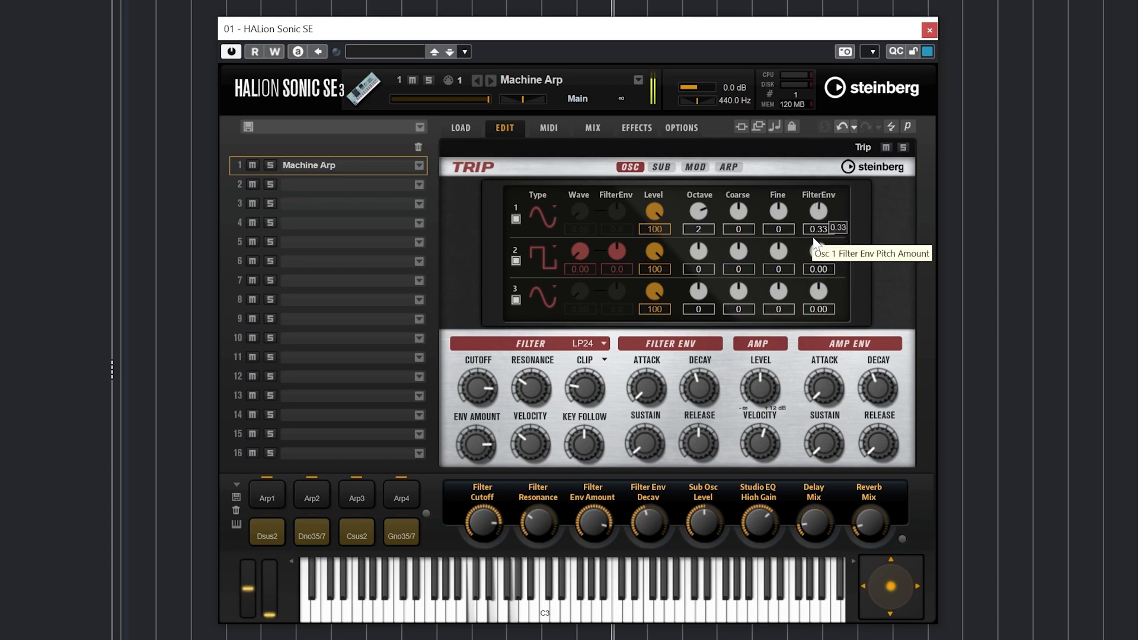
pyautogui.doubleClick(818, 228)
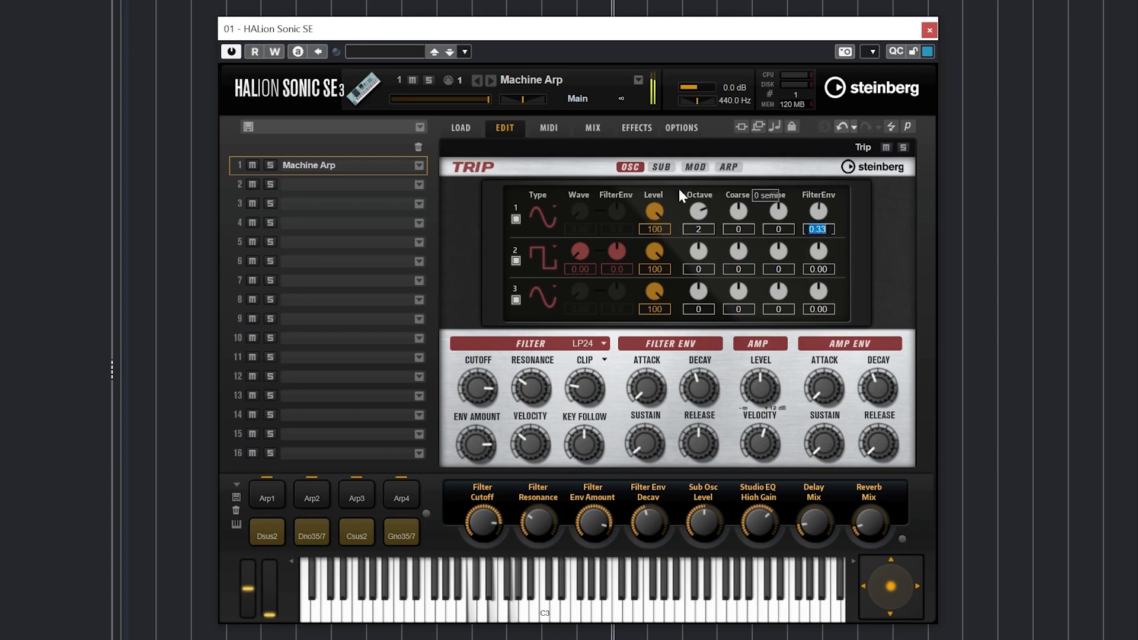
pyautogui.write('0')
pyautogui.press('Return')
pyautogui.moveTo(731, 253); pyautogui.dragTo(741, 231)
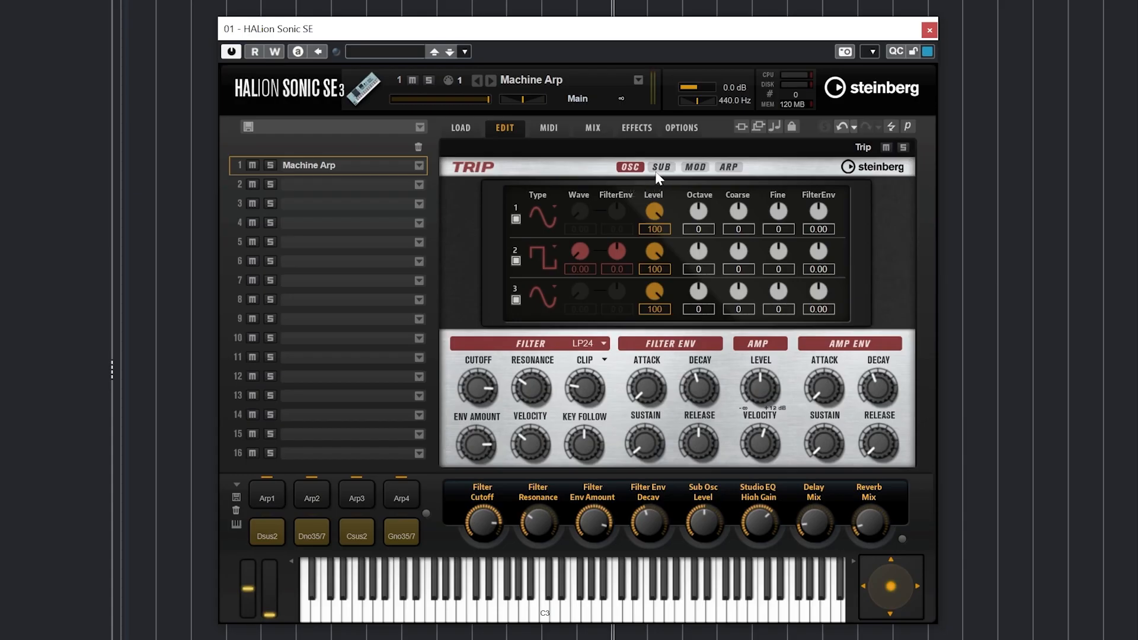
# Step: Enable Trip's sub oscillator
pyautogui.click(659, 168)
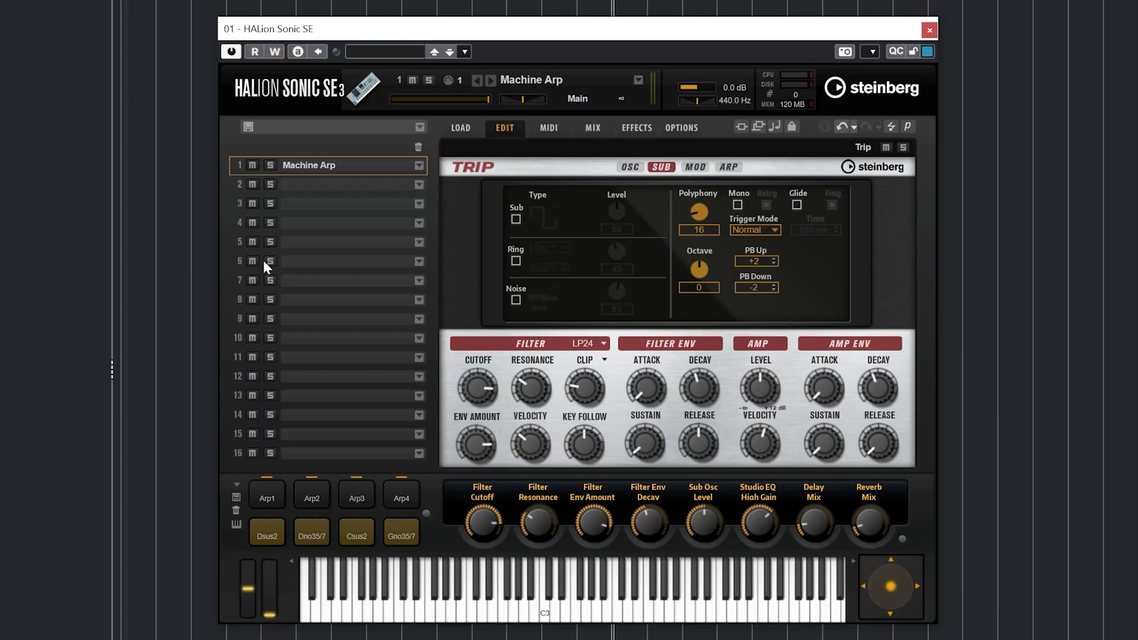
pyautogui.click(515, 219)
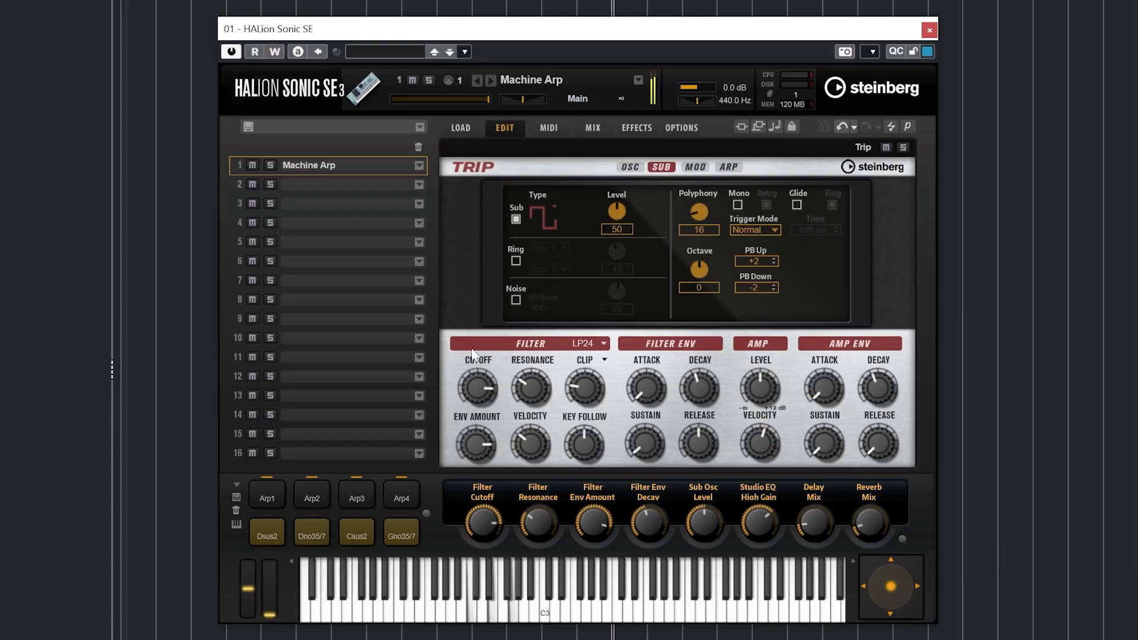
# Step: Compare the sound with the sub oscillator off and on, and set it to Sine at a level of 94
pyautogui.click(515, 219)
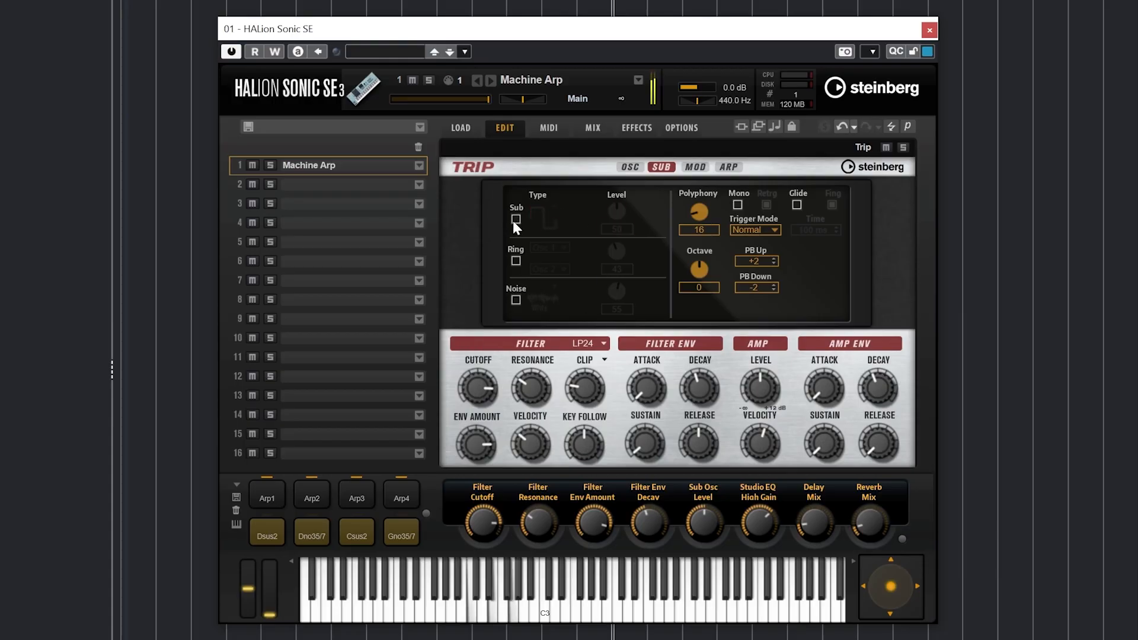
pyautogui.click(515, 219)
pyautogui.click(542, 217)
pyautogui.click(557, 247)
pyautogui.moveTo(617, 215); pyautogui.dragTo(624, 153)
# Step: Turn off oscillators 2 and 3
pyautogui.click(627, 167)
pyautogui.click(516, 260)
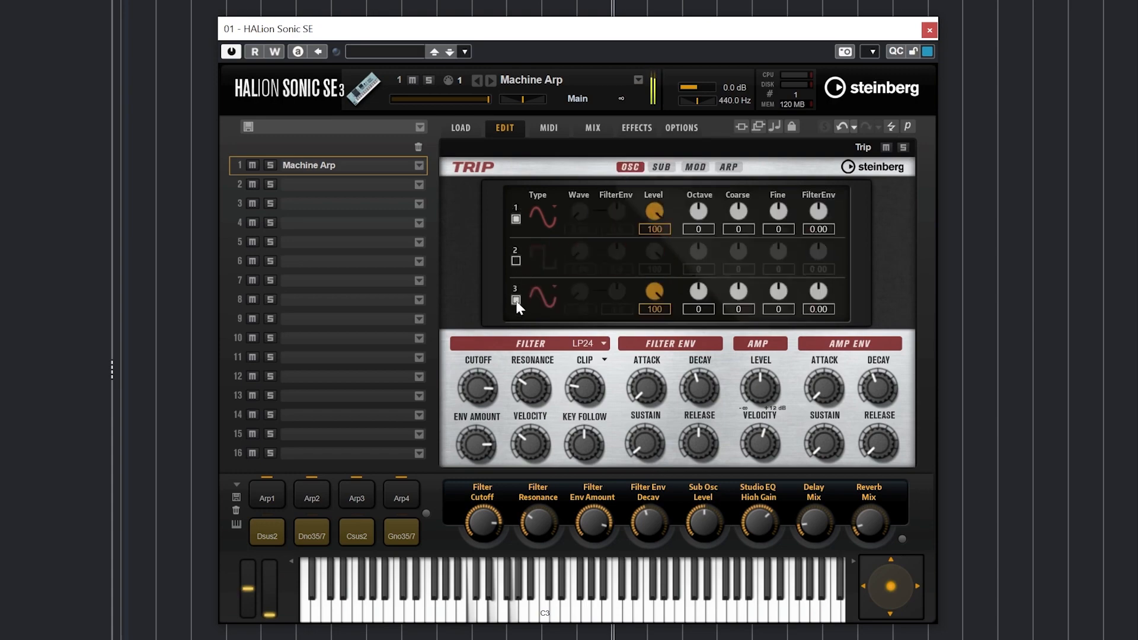
pyautogui.click(516, 300)
# Step: Turn off the sub oscillator and enable ring modulation with Osc 1 and Osc 2 as its sources
pyautogui.click(659, 168)
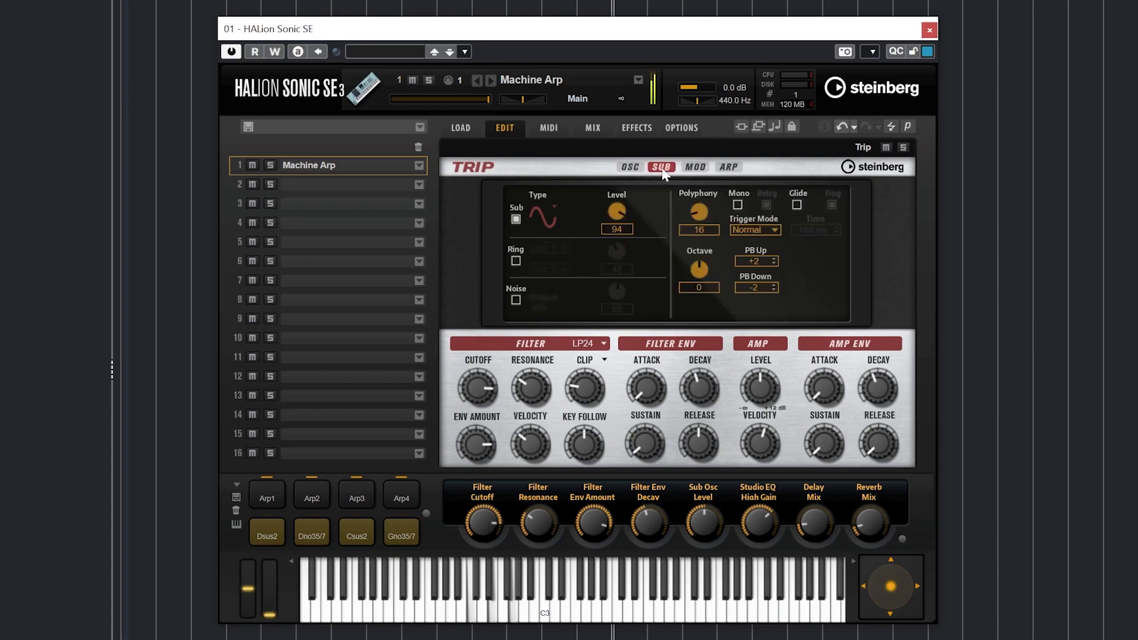
pyautogui.click(515, 219)
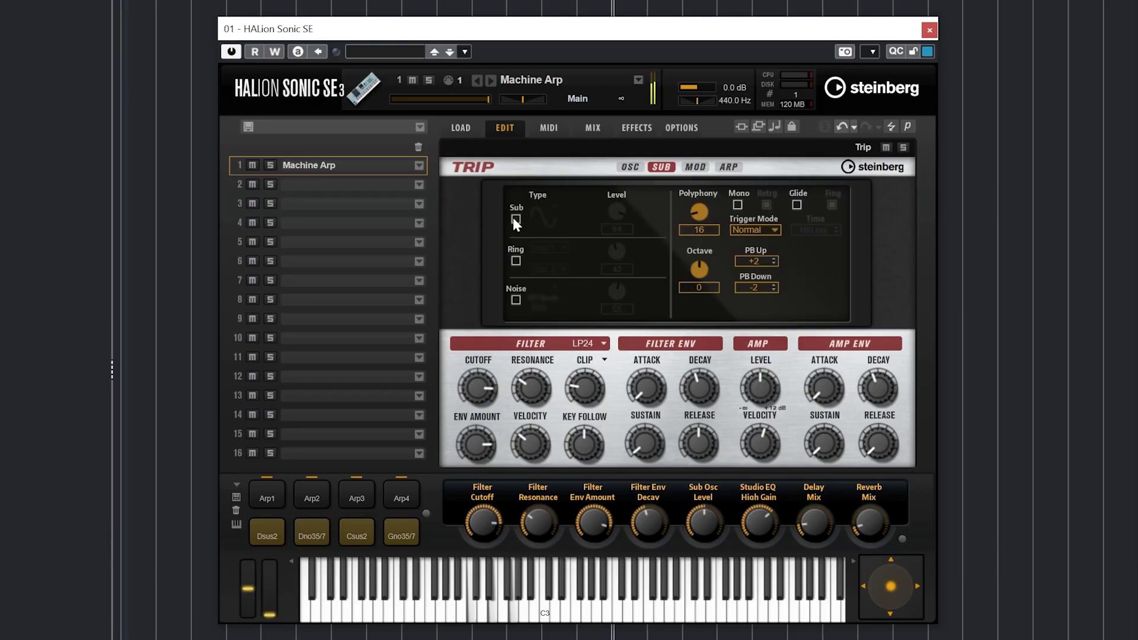
pyautogui.click(514, 217)
pyautogui.click(550, 269)
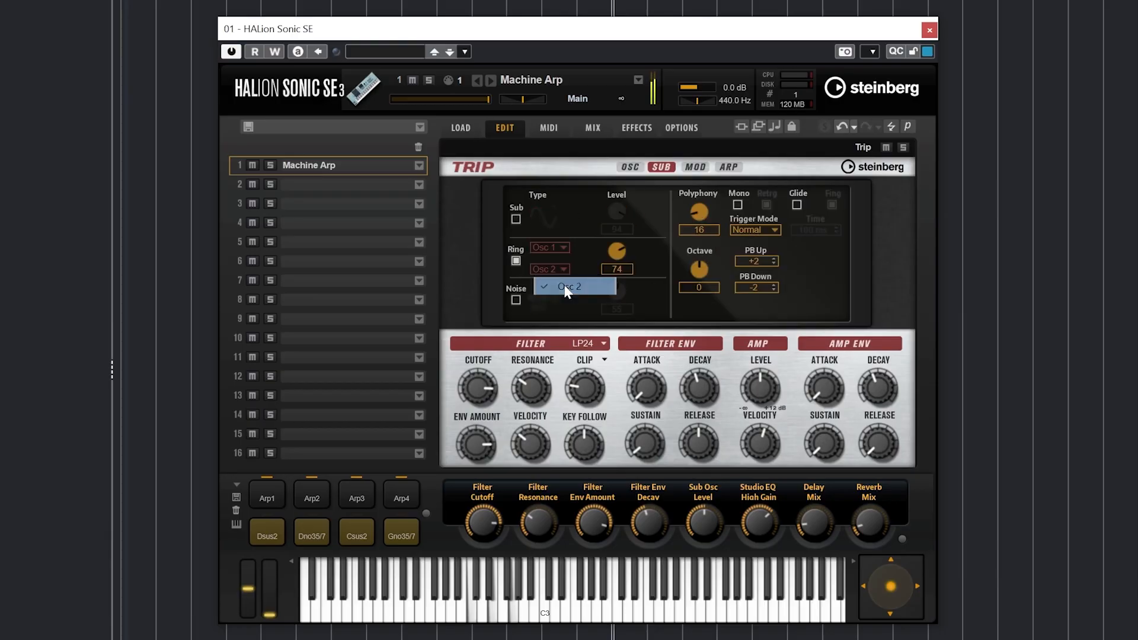
pyautogui.click(566, 288)
# Step: Change oscillator 2's waveform to Triangle
pyautogui.click(630, 167)
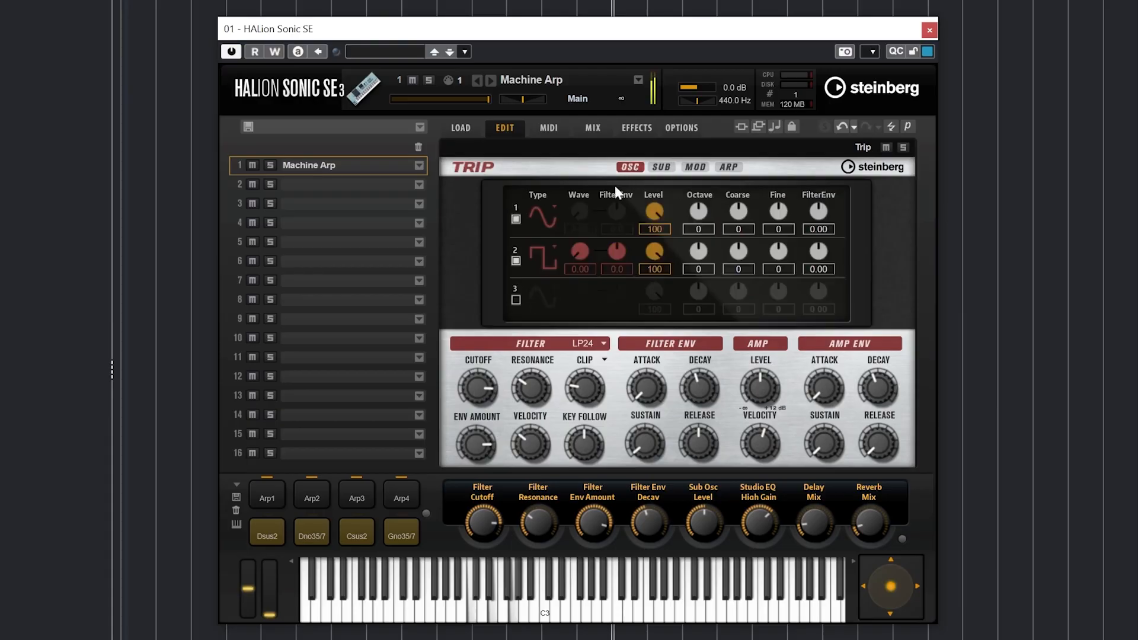
pyautogui.click(552, 262)
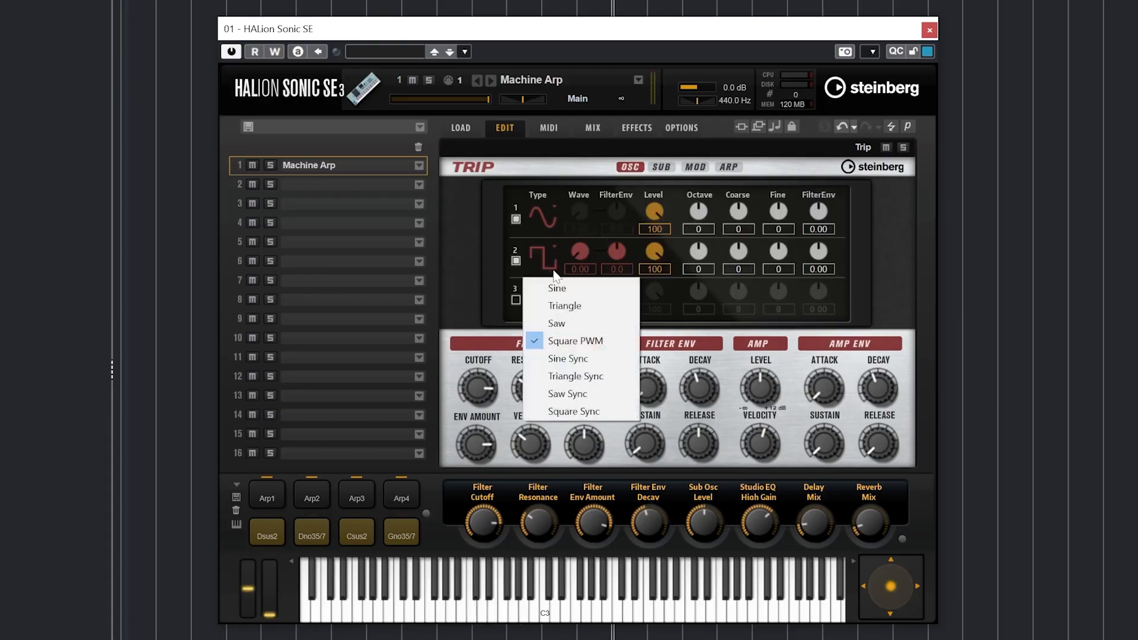
pyautogui.click(569, 308)
# Step: Set the ring modulation level to 96 and compare the sound with ring modulation off and on
pyautogui.click(661, 167)
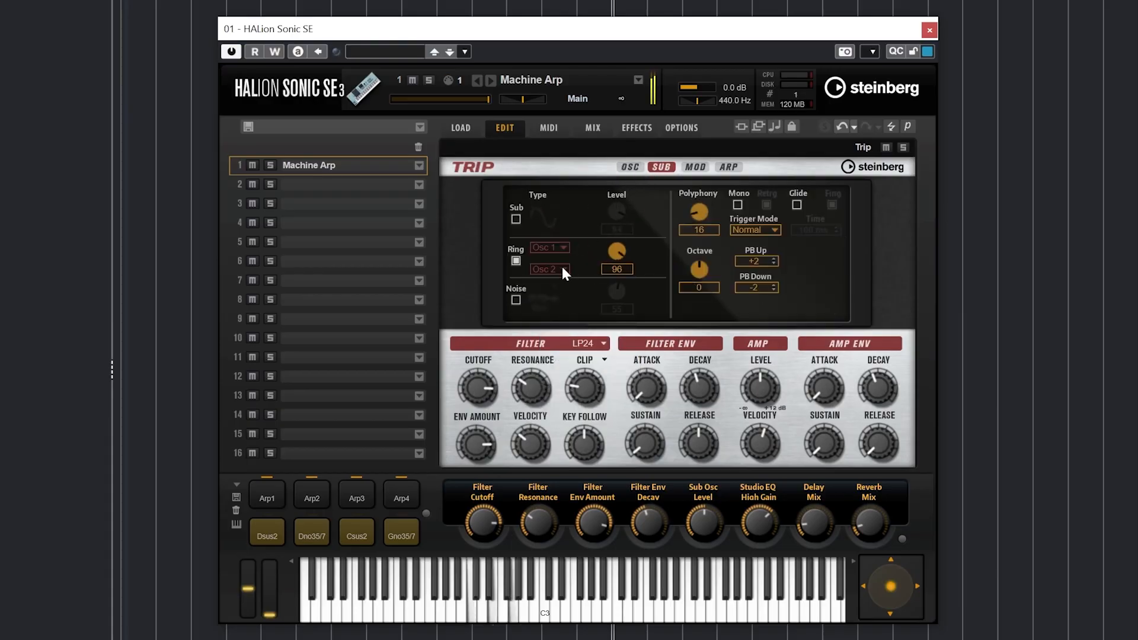
pyautogui.click(515, 261)
pyautogui.click(515, 261)
pyautogui.click(516, 261)
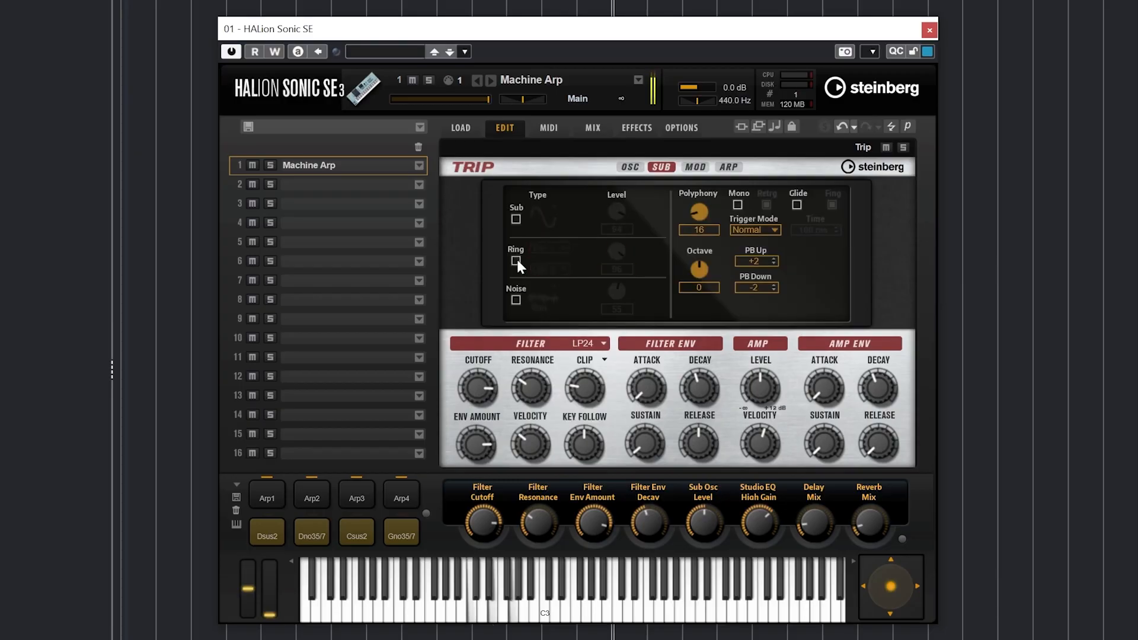
pyautogui.click(516, 261)
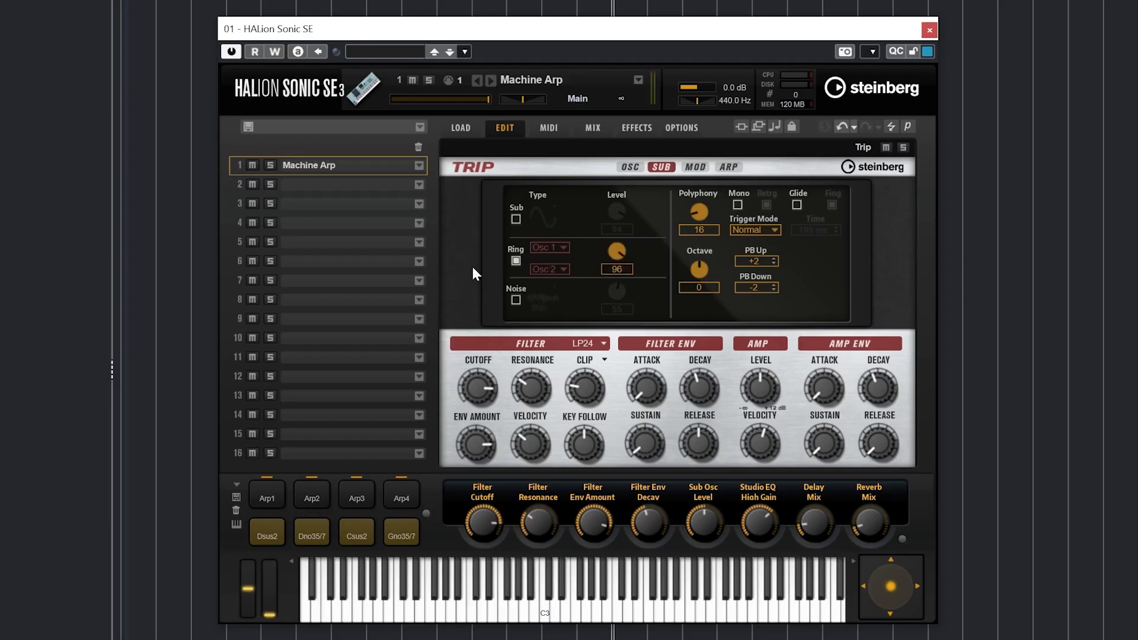
# Step: Enable the noise generator and try its Pink, White BPF and Pink BPF types
pyautogui.click(516, 299)
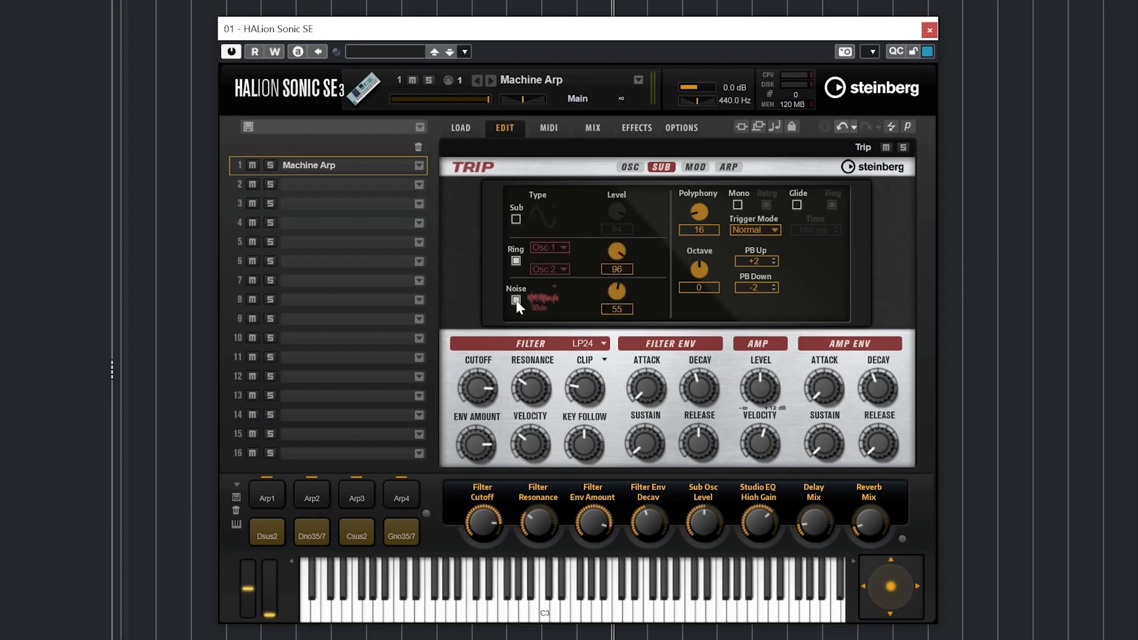
pyautogui.click(551, 302)
pyautogui.click(557, 346)
pyautogui.click(546, 304)
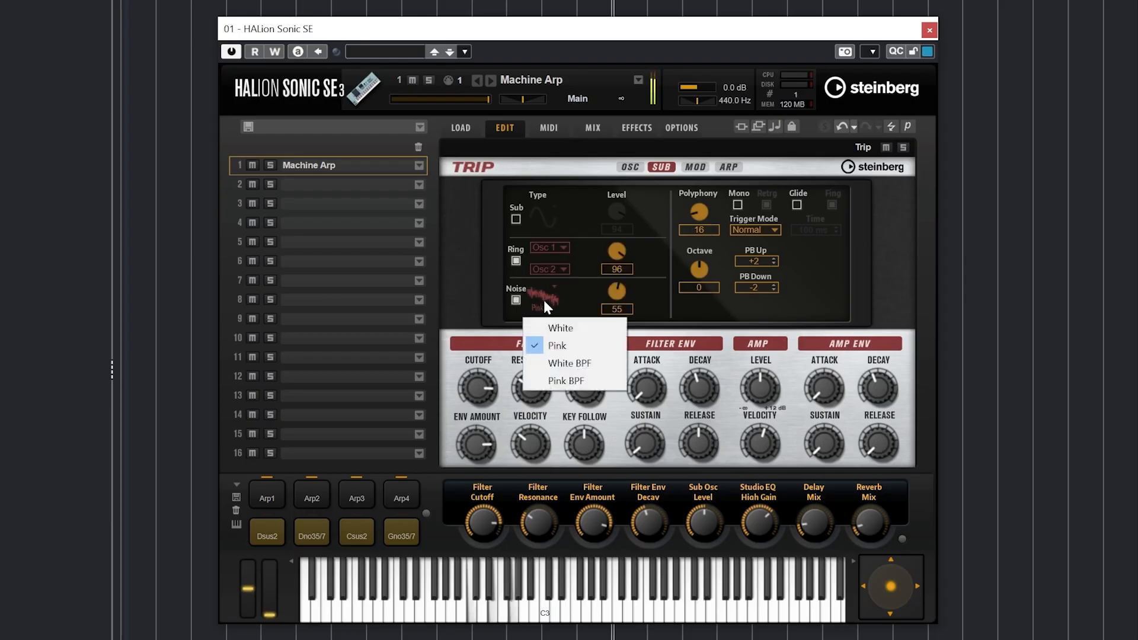
pyautogui.click(563, 362)
pyautogui.click(539, 309)
pyautogui.click(560, 381)
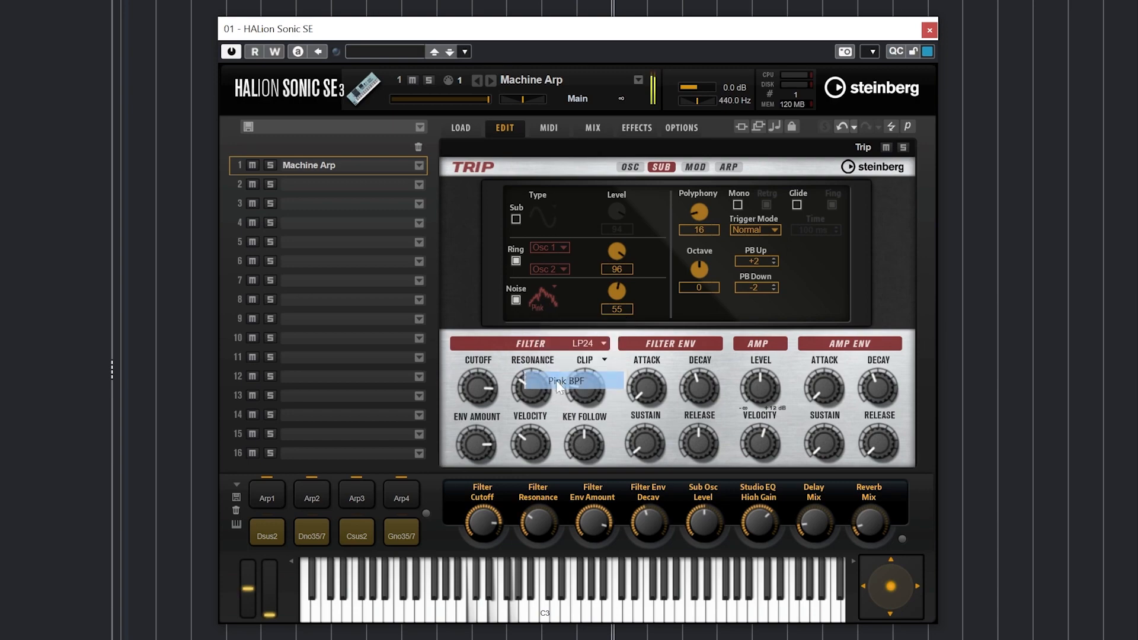
# Step: Set the noise type to Pink with a level of about 9, and turn the noise generator off
pyautogui.click(548, 298)
pyautogui.click(557, 346)
pyautogui.moveTo(615, 292); pyautogui.dragTo(602, 359)
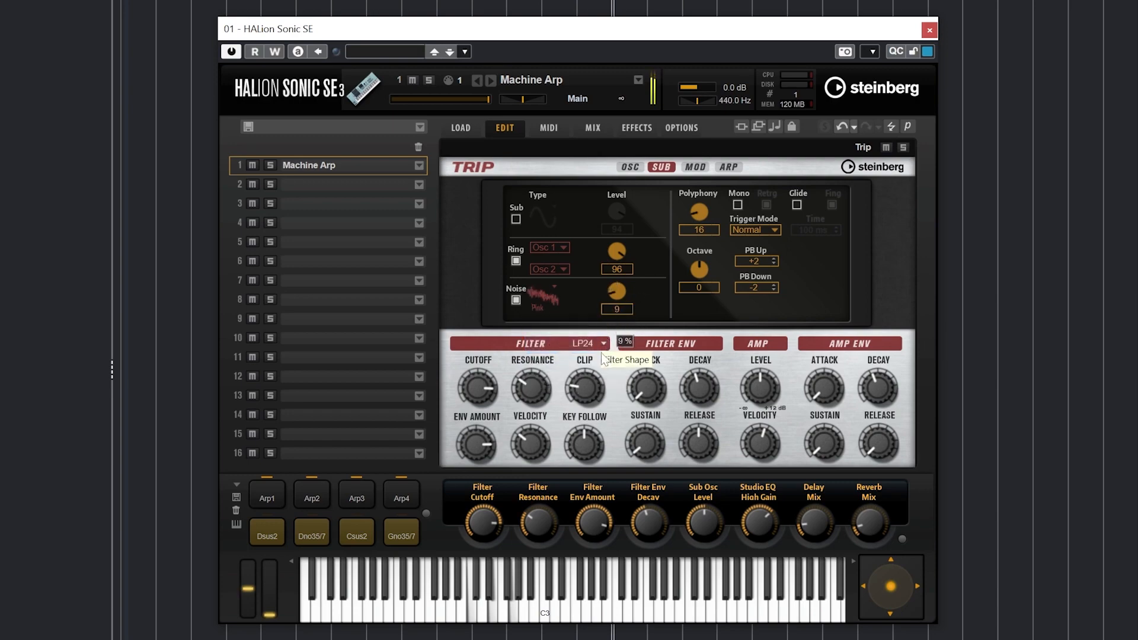
pyautogui.click(516, 300)
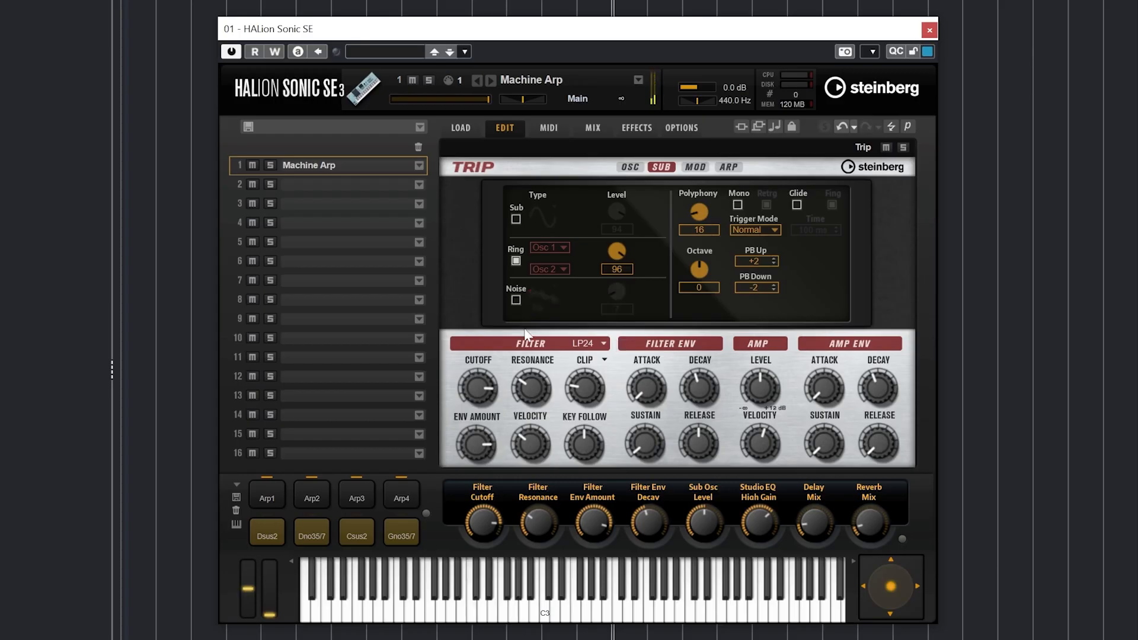
# Step: Try an LFO pitch amount of 3.31, reset it to 0 and set the LFO cutoff amount to -3.0
pyautogui.click(694, 167)
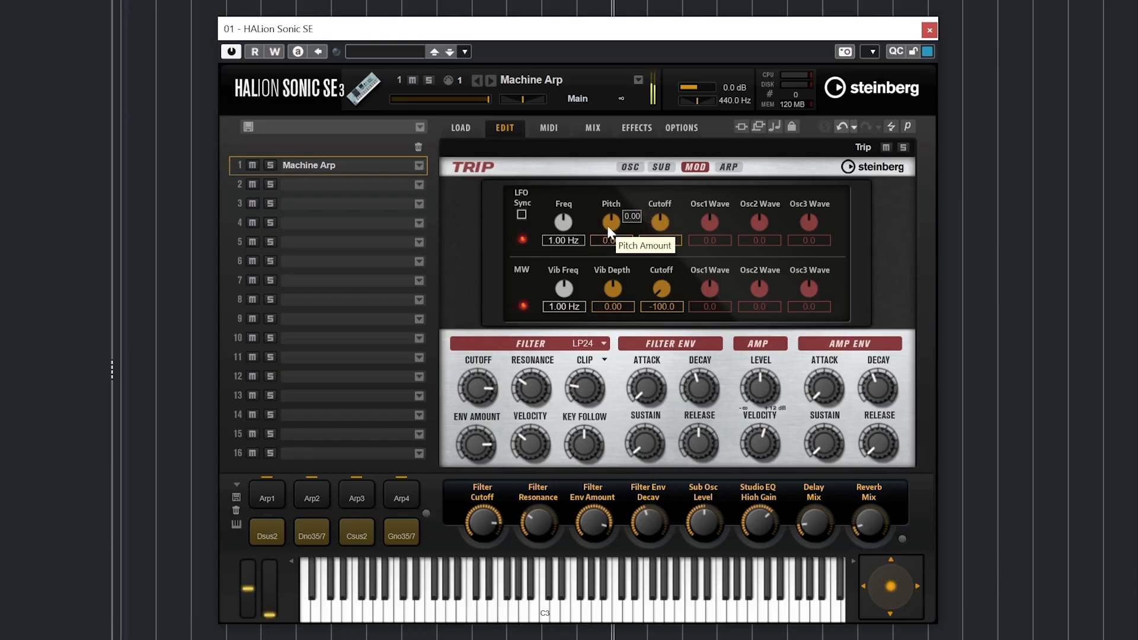
pyautogui.moveTo(610, 222); pyautogui.dragTo(611, 220)
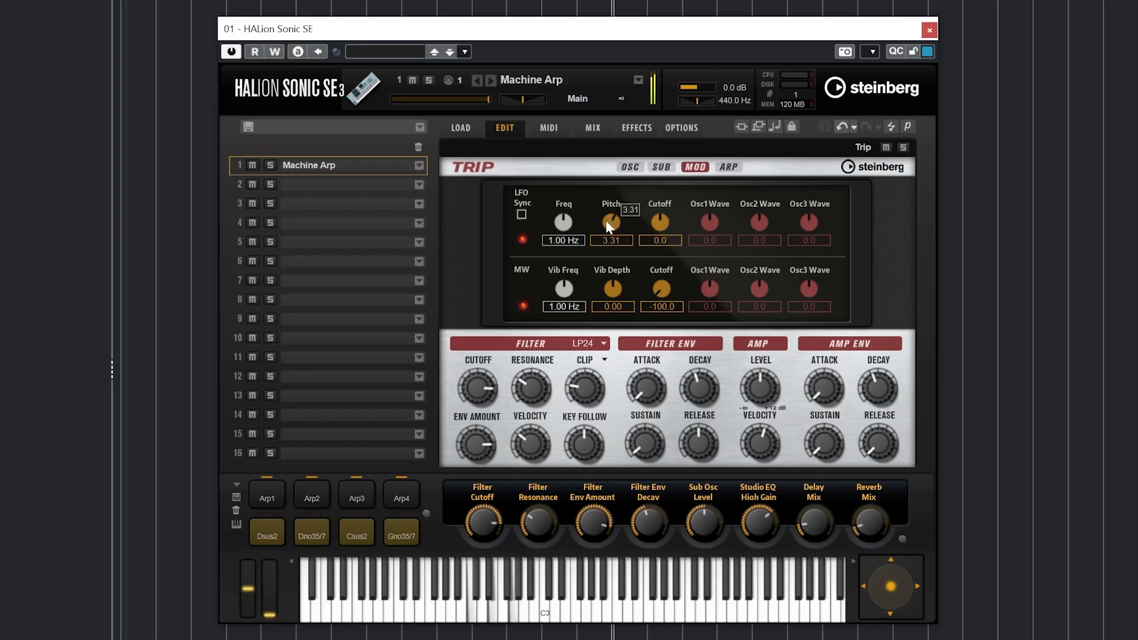
pyautogui.moveTo(609, 222); pyautogui.dragTo(560, 257)
pyautogui.moveTo(559, 257); pyautogui.dragTo(565, 236)
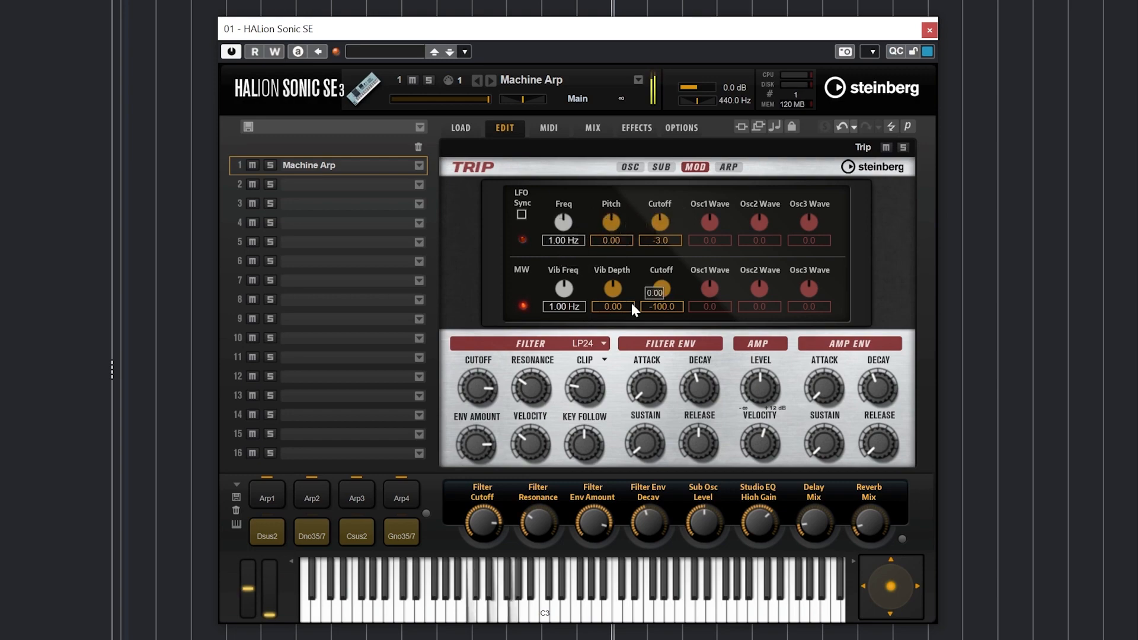
# Step: Set the modulation wheel's cutoff amount to -3.0, vibrato depth to 60.00 and vibrato frequency to 8.04 Hz
pyautogui.moveTo(659, 296); pyautogui.dragTo(672, 244)
pyautogui.moveTo(615, 289); pyautogui.dragTo(630, 252)
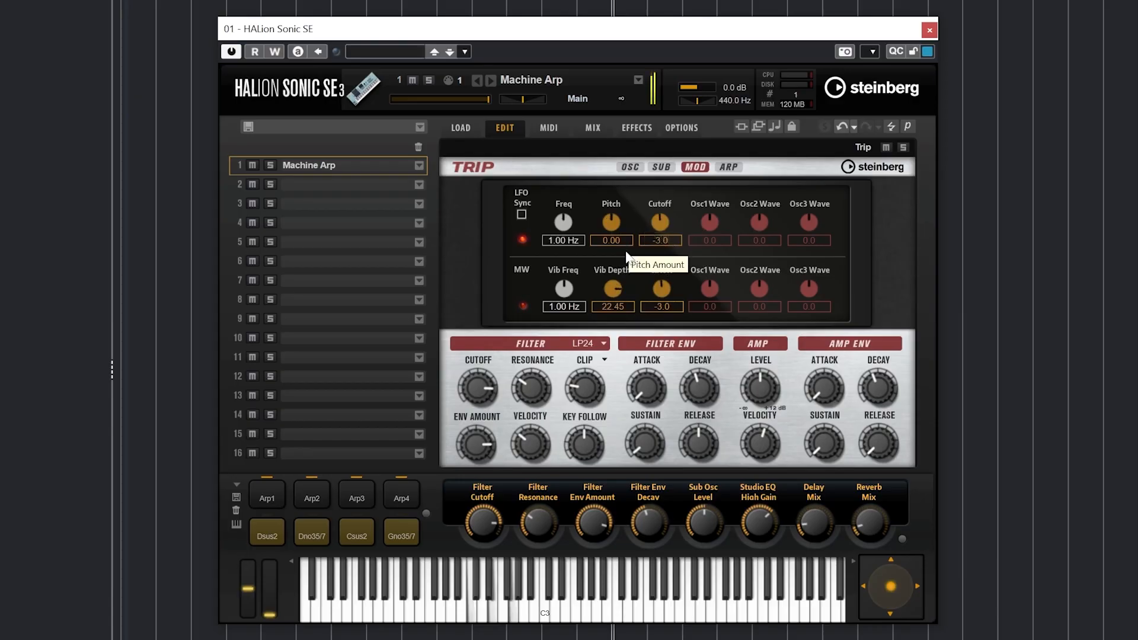
pyautogui.moveTo(618, 291); pyautogui.dragTo(629, 263)
pyautogui.moveTo(566, 291); pyautogui.dragTo(579, 244)
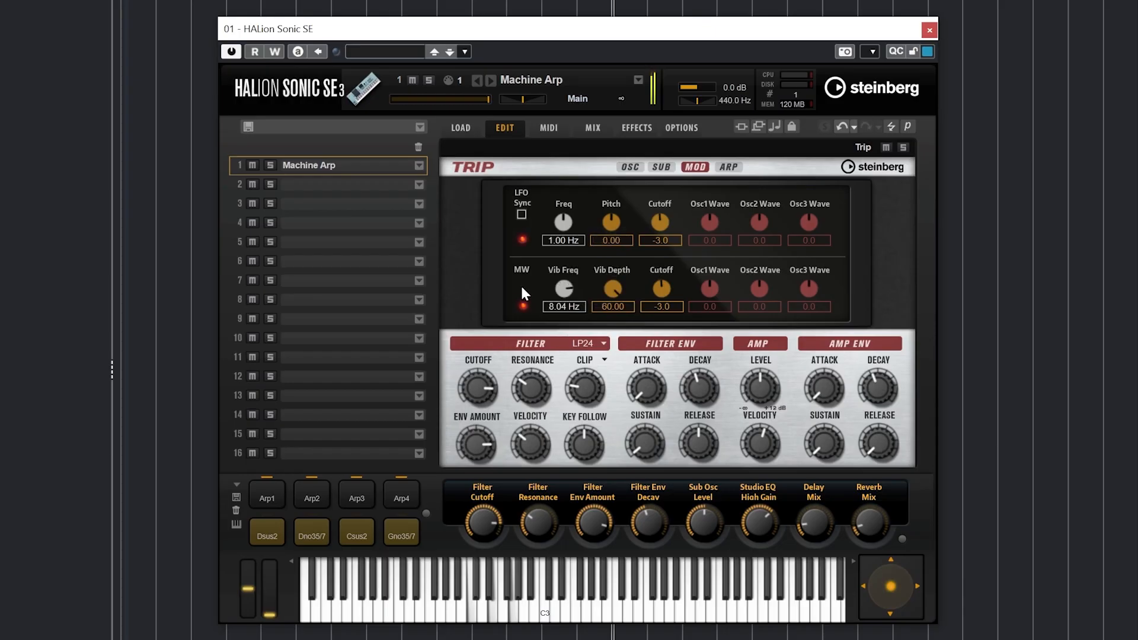
# Step: Try variations 2, 3 and 4 of Trip's arpeggiator and return to variation 1
pyautogui.click(726, 168)
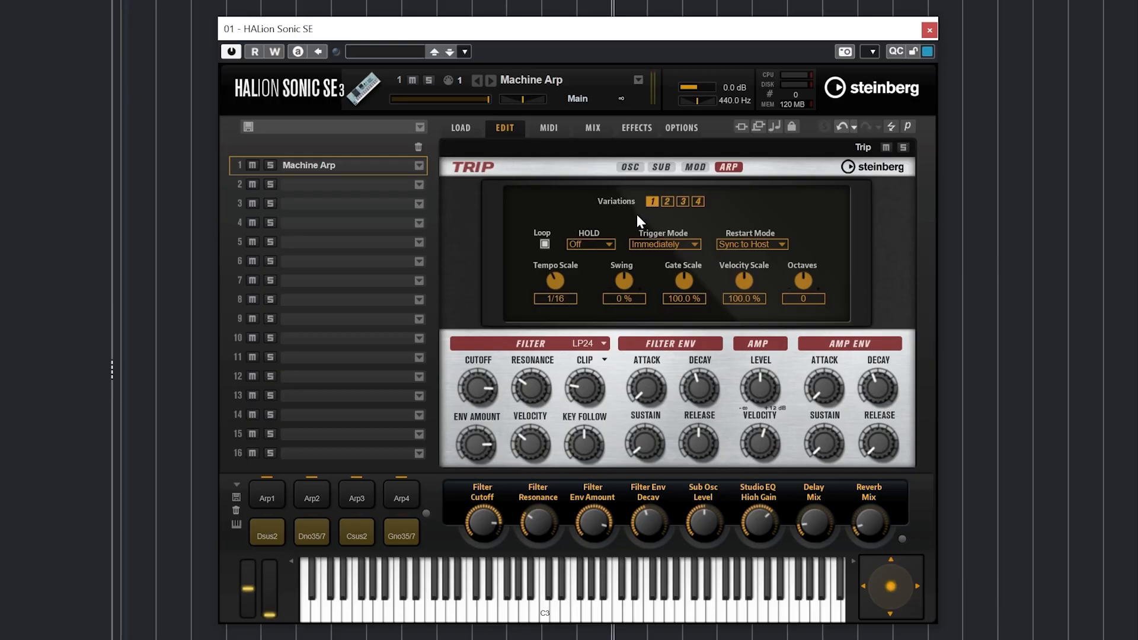
pyautogui.click(668, 202)
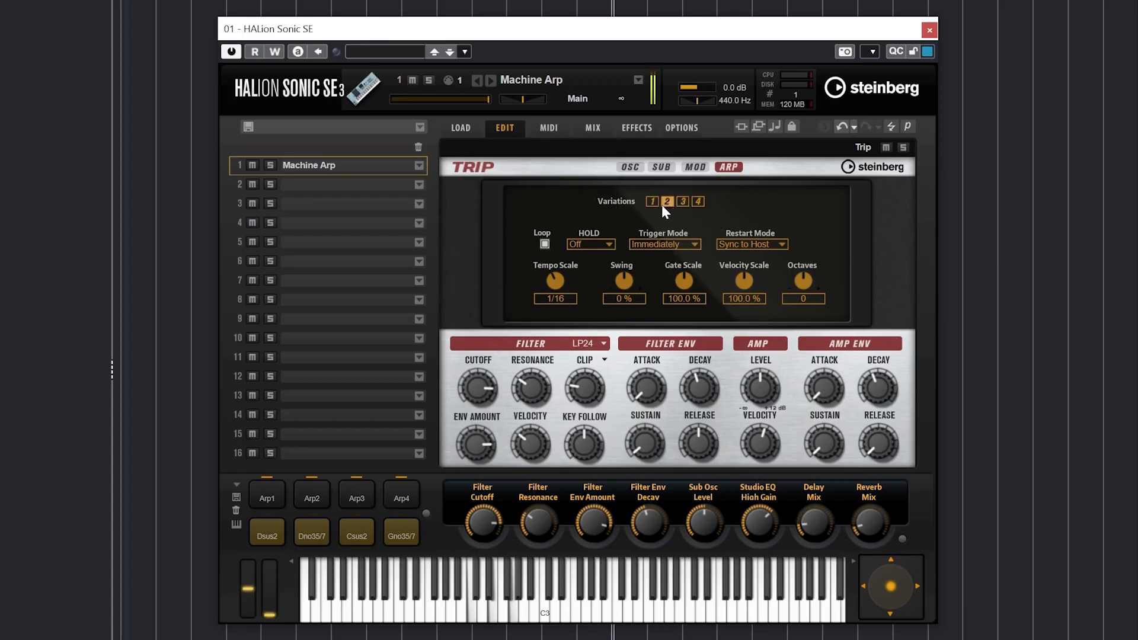
pyautogui.click(676, 200)
pyautogui.click(698, 201)
pyautogui.click(652, 202)
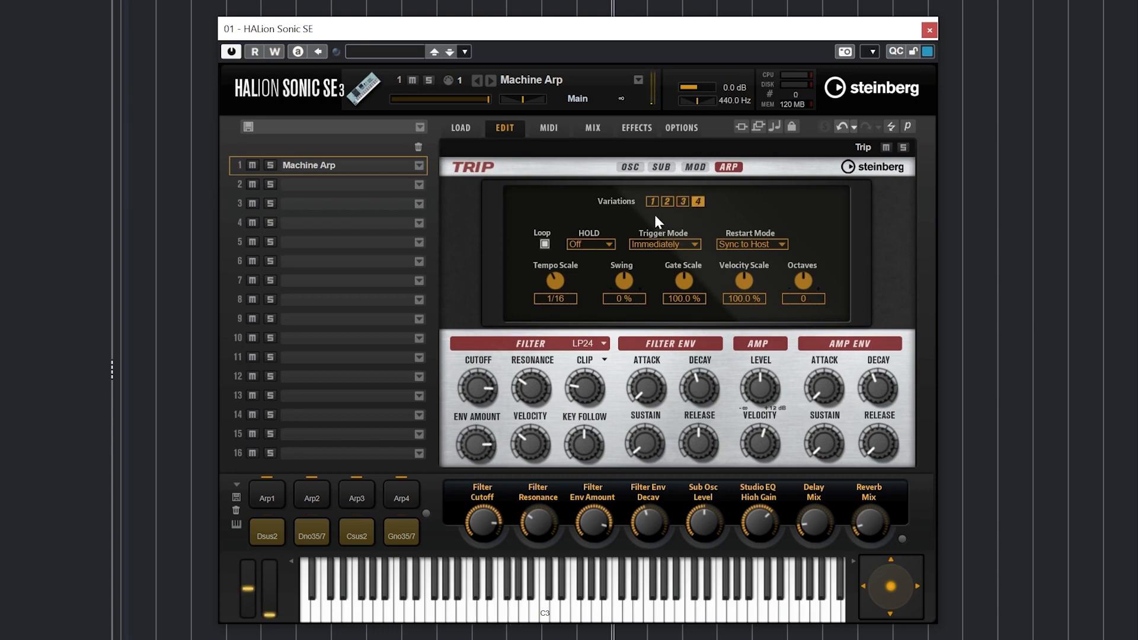
# Step: Try the arpeggiator with Hold set to On, return Hold to Off, and set the trigger mode to Next Measure
pyautogui.click(545, 244)
pyautogui.click(603, 244)
pyautogui.click(609, 277)
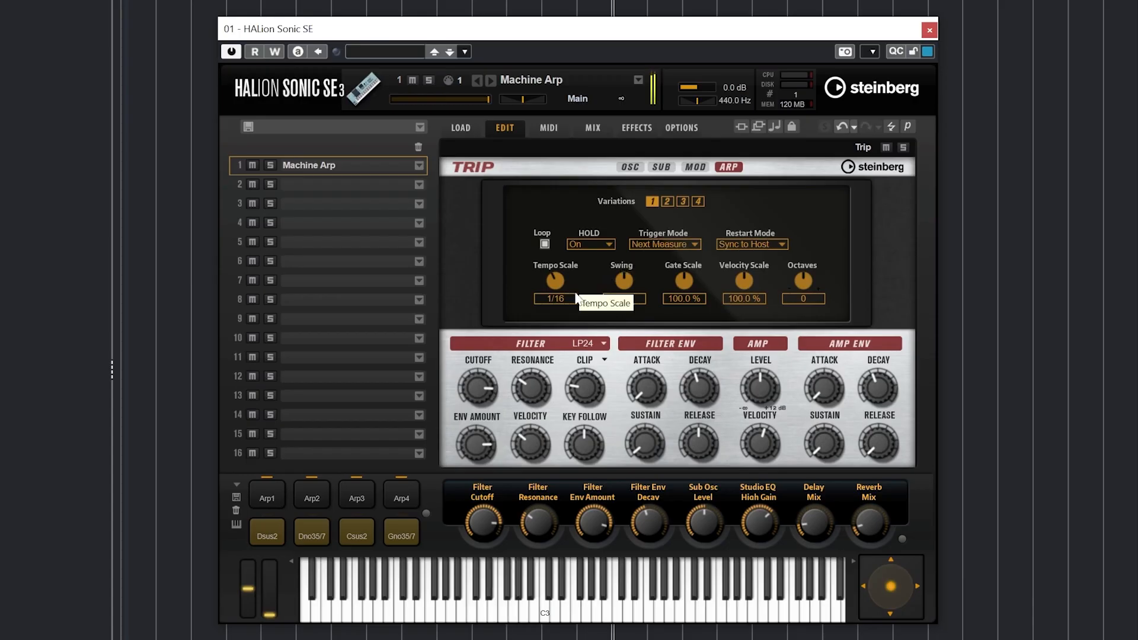
pyautogui.moveTo(572, 296)
pyautogui.click(585, 245)
pyautogui.click(589, 265)
# Step: Try a 1/16T tempo scale, return it to 1/16, and set the arpeggiator swing to -2 % after trying -100 %
pyautogui.moveTo(561, 287); pyautogui.dragTo(557, 296)
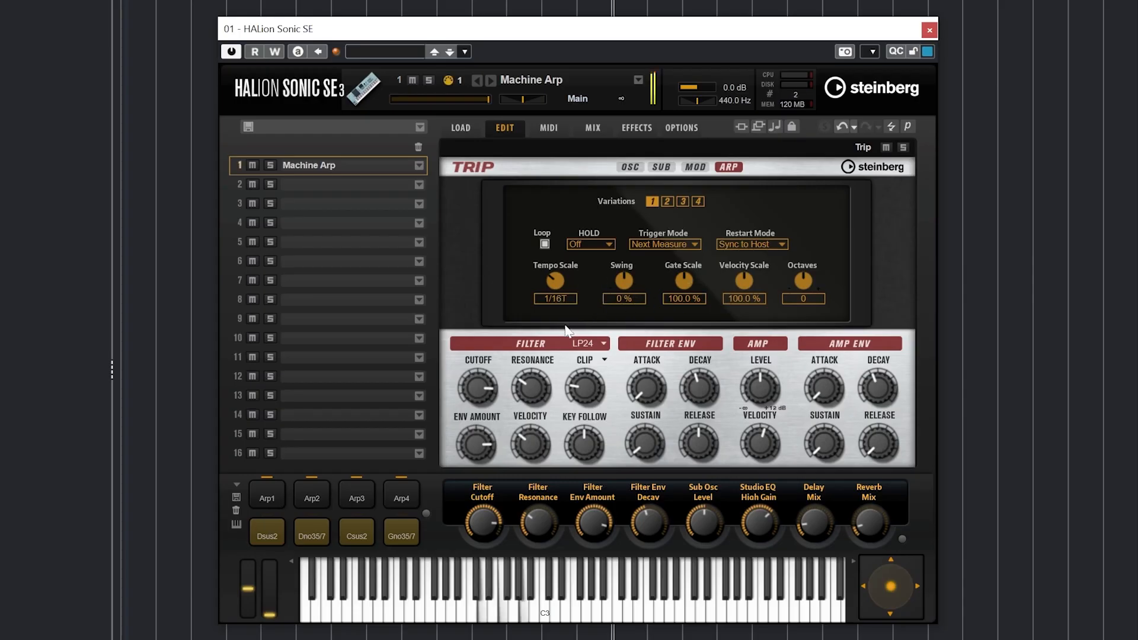
pyautogui.moveTo(558, 281)
pyautogui.moveTo(558, 281); pyautogui.dragTo(570, 227)
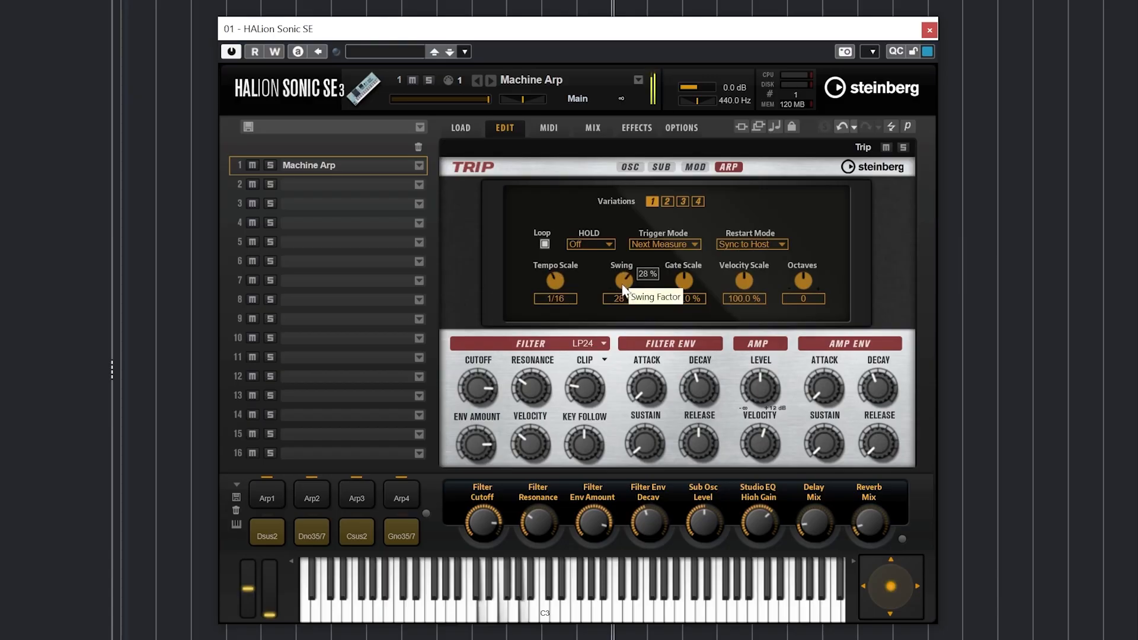
pyautogui.moveTo(624, 289); pyautogui.dragTo(617, 384)
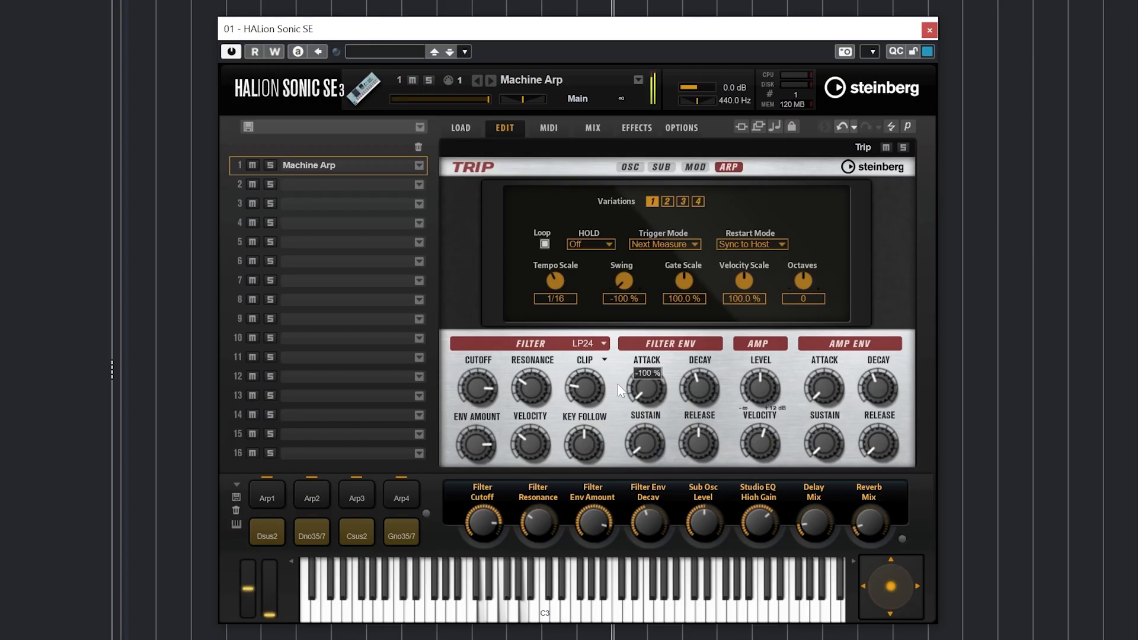
pyautogui.moveTo(617, 384); pyautogui.dragTo(627, 316)
# Step: Set the arpeggiator's trigger mode to Immediately and raise the gate scale to 200 %
pyautogui.moveTo(684, 280); pyautogui.dragTo(699, 207)
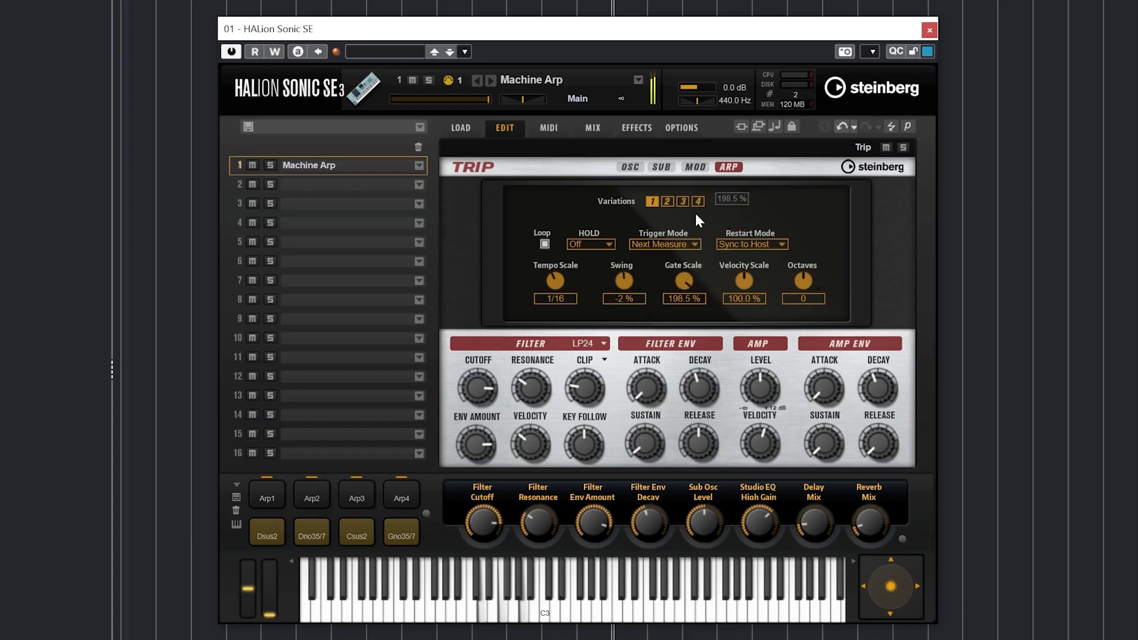
pyautogui.click(664, 246)
pyautogui.click(666, 257)
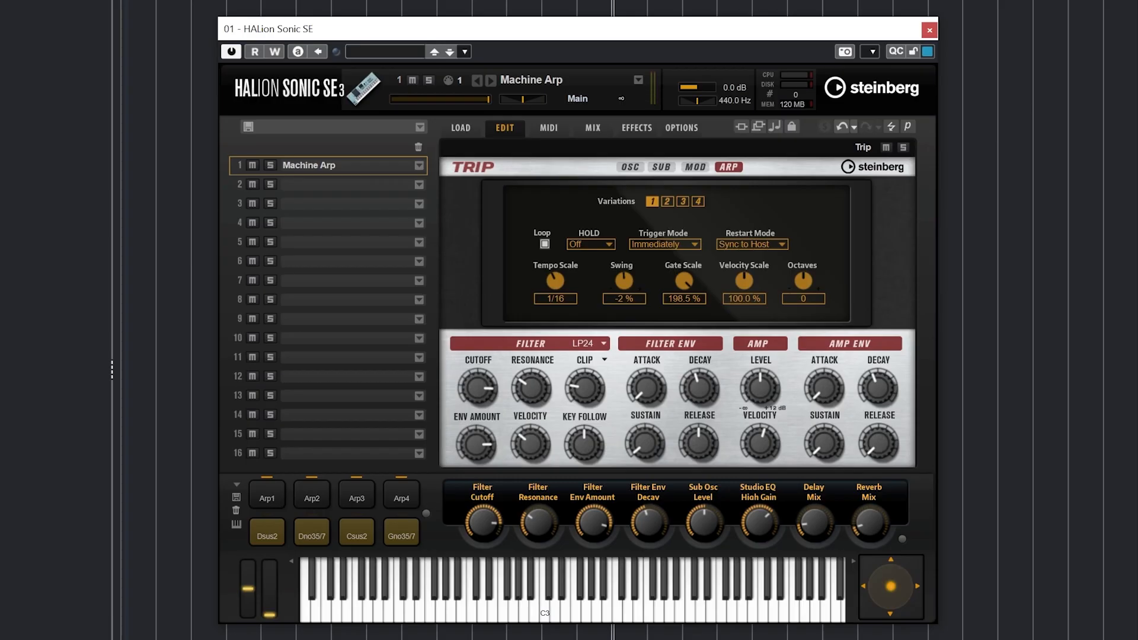
pyautogui.moveTo(688, 276); pyautogui.dragTo(725, 155)
# Step: Set the arpeggiator's velocity scale to 107.5 % and gate scale to 98.5 %, and try an octave range of 2
pyautogui.moveTo(750, 276); pyautogui.dragTo(742, 296)
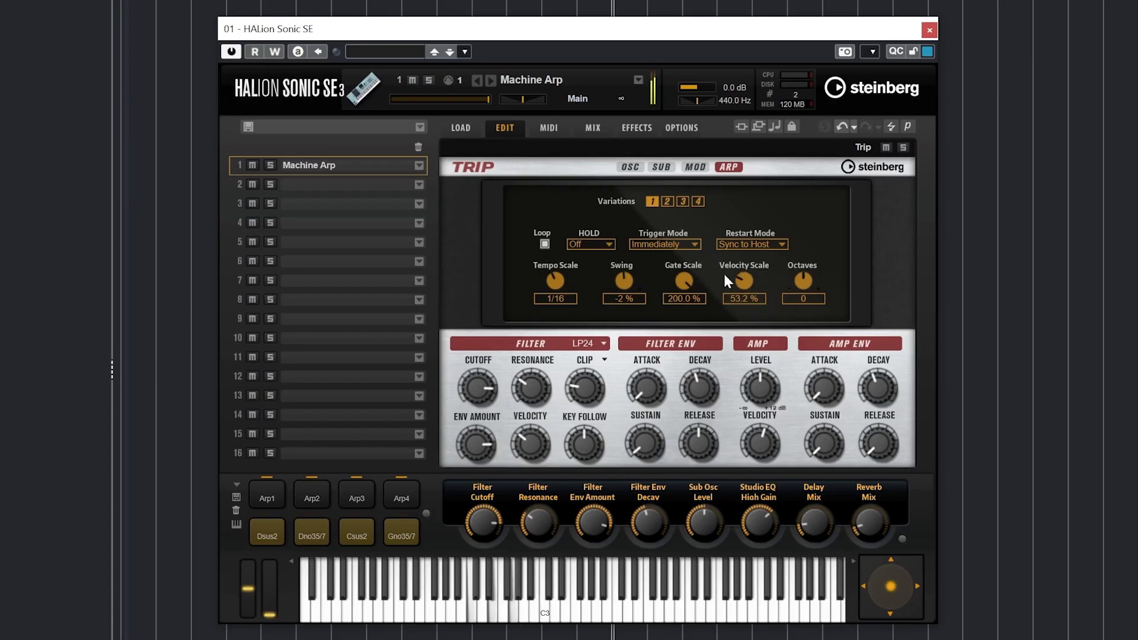
pyautogui.moveTo(759, 268); pyautogui.dragTo(734, 337)
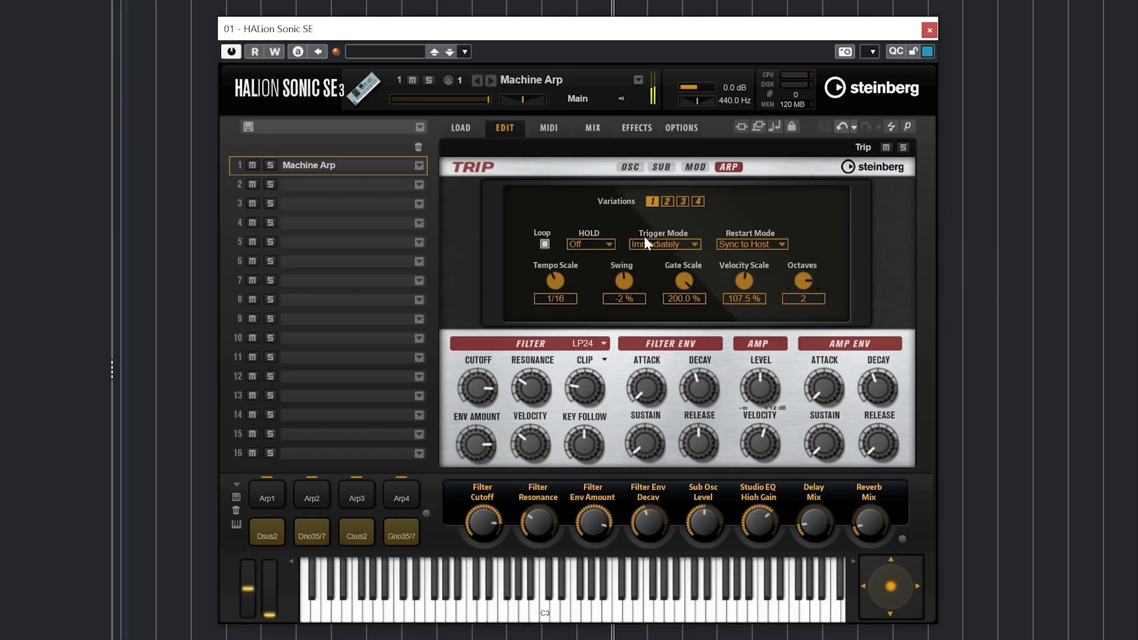
pyautogui.moveTo(678, 283)
pyautogui.moveTo(676, 281); pyautogui.dragTo(682, 337)
# Step: Sweep the LP24 filter's cutoff, raise its resonance and velocity amounts, and lower its envelope amount
pyautogui.click(588, 343)
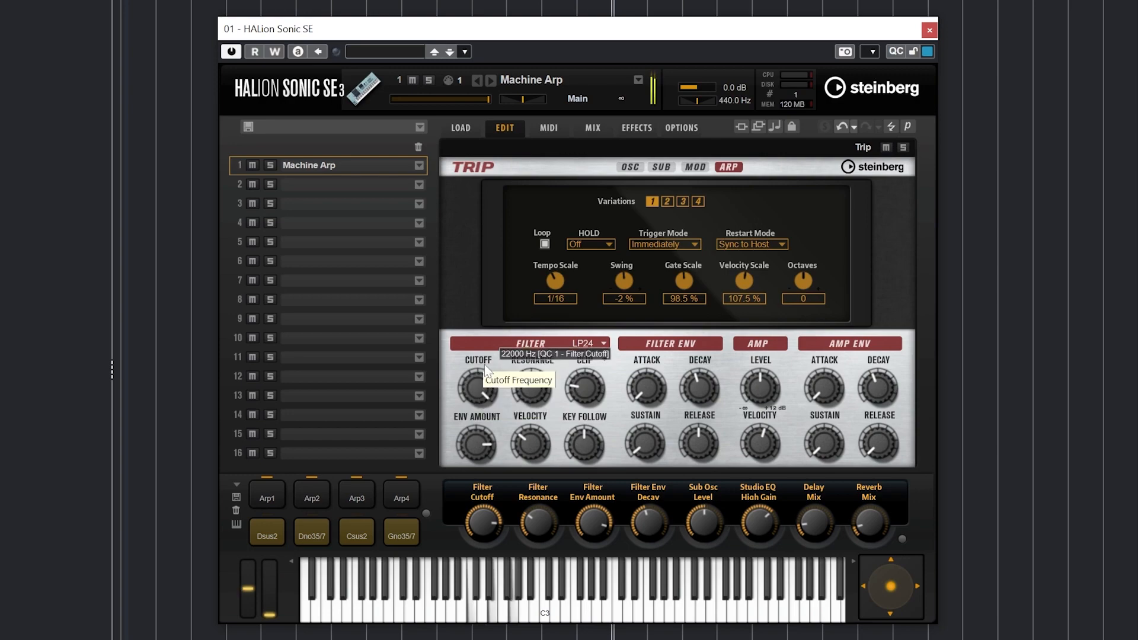
pyautogui.moveTo(485, 364); pyautogui.dragTo(476, 487)
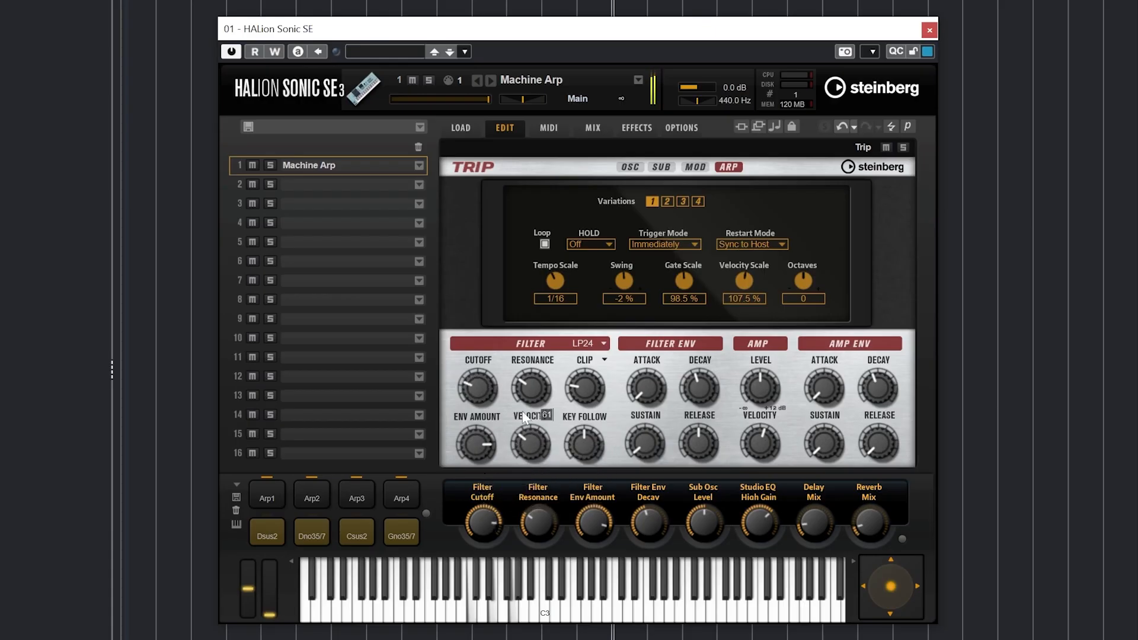
pyautogui.moveTo(522, 398); pyautogui.dragTo(481, 374)
pyautogui.moveTo(475, 438); pyautogui.dragTo(500, 597)
pyautogui.moveTo(523, 452); pyautogui.dragTo(529, 427)
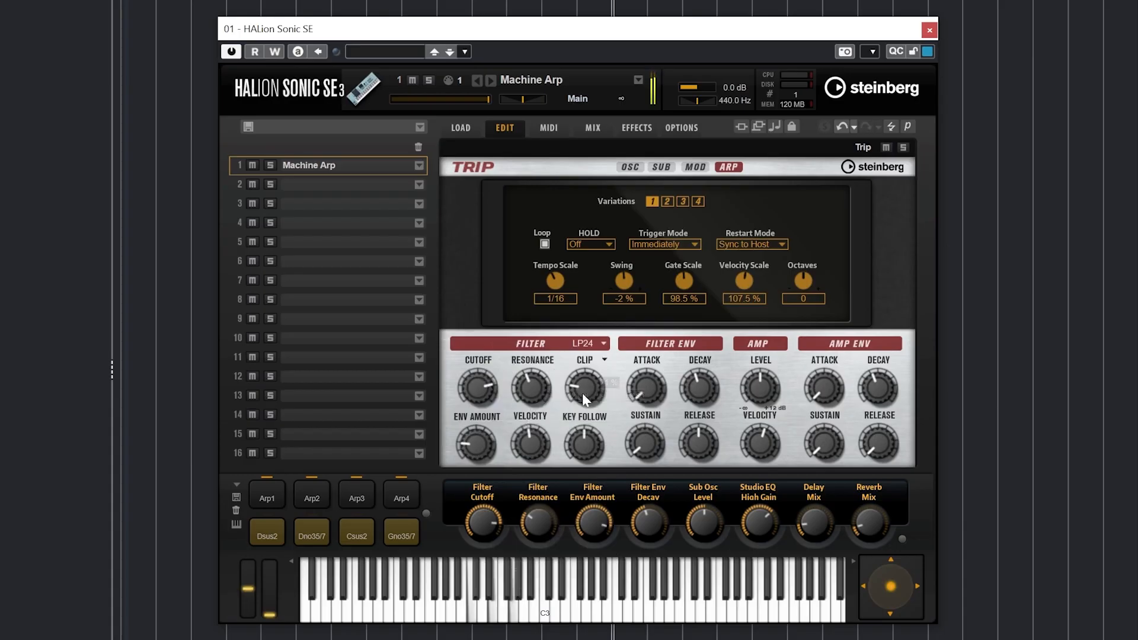
# Step: Raise the filter's clip and key follow amounts and lower its cutoff
pyautogui.moveTo(583, 393); pyautogui.dragTo(617, 331)
pyautogui.moveTo(485, 386); pyautogui.dragTo(514, 480)
pyautogui.moveTo(583, 438)
pyautogui.mouseDown()
pyautogui.moveTo(596, 408)
pyautogui.moveTo(585, 433)
pyautogui.mouseUp()
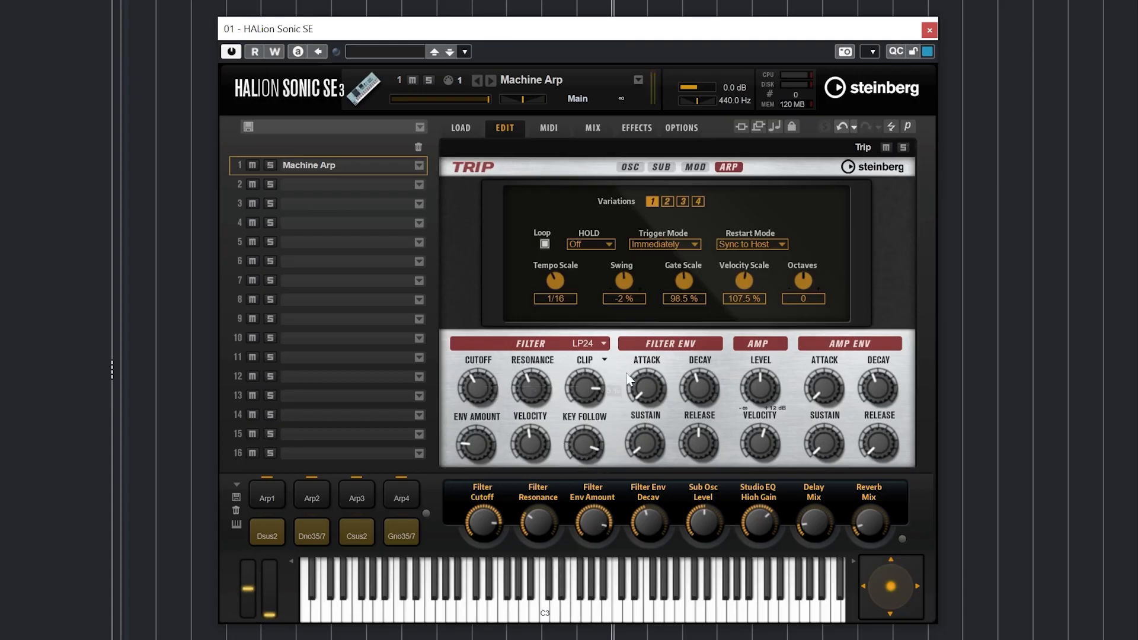
# Step: Raise the filter envelope's attack, decay and sustain, set its release to 59.0 %, and lower the filter's key follow
pyautogui.moveTo(650, 394)
pyautogui.moveTo(643, 362); pyautogui.dragTo(669, 315)
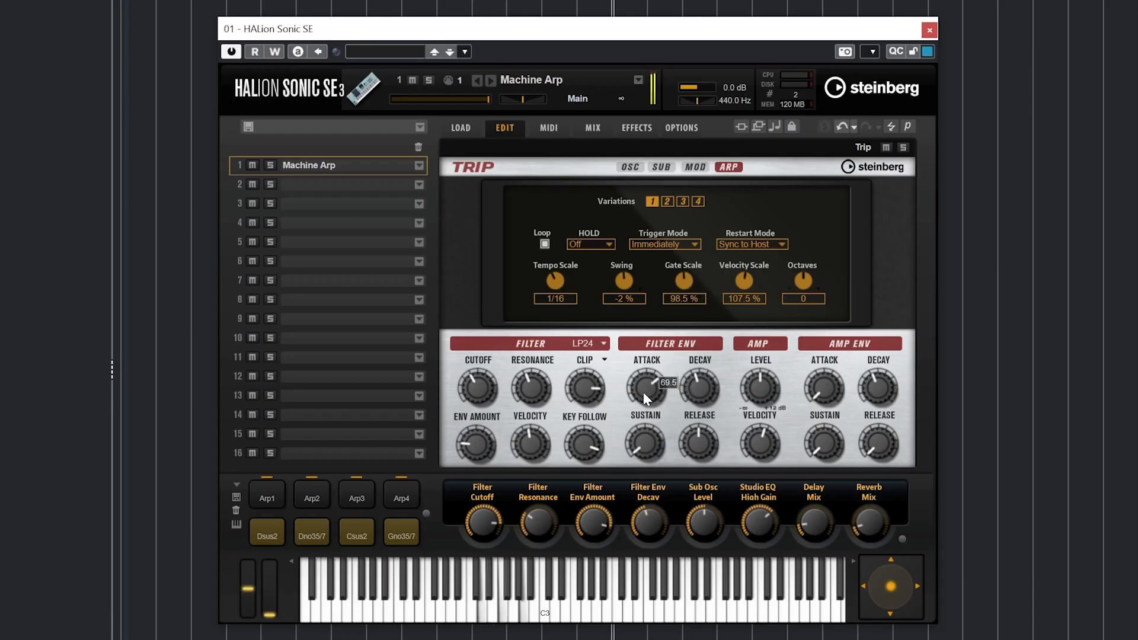
pyautogui.moveTo(699, 389); pyautogui.dragTo(697, 334)
pyautogui.moveTo(650, 449); pyautogui.dragTo(654, 395)
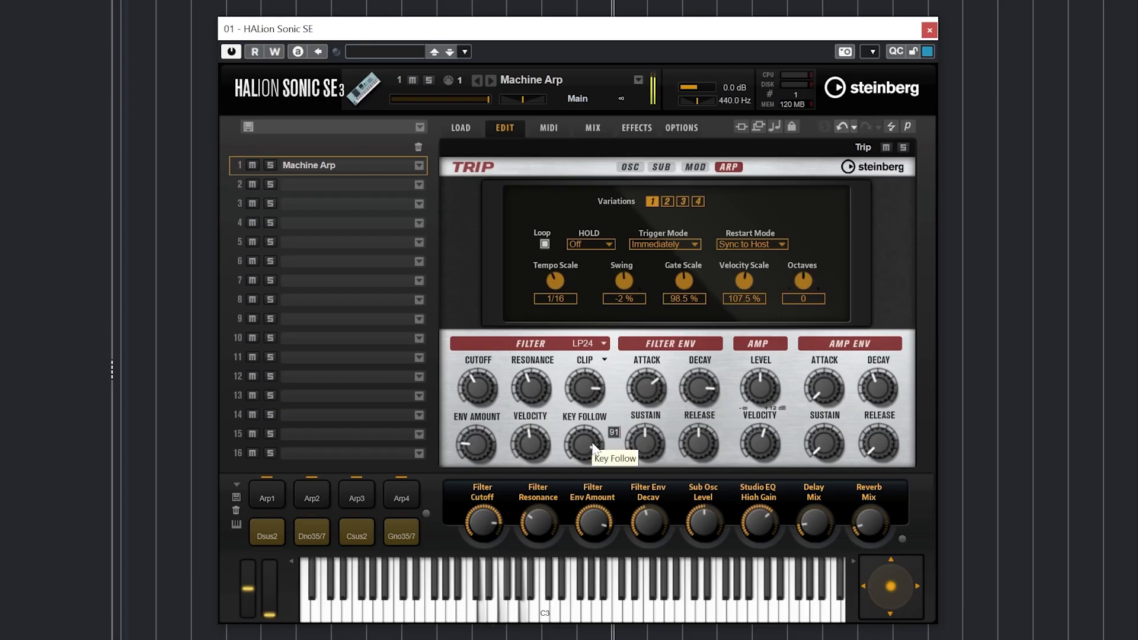
pyautogui.moveTo(594, 442); pyautogui.dragTo(588, 479)
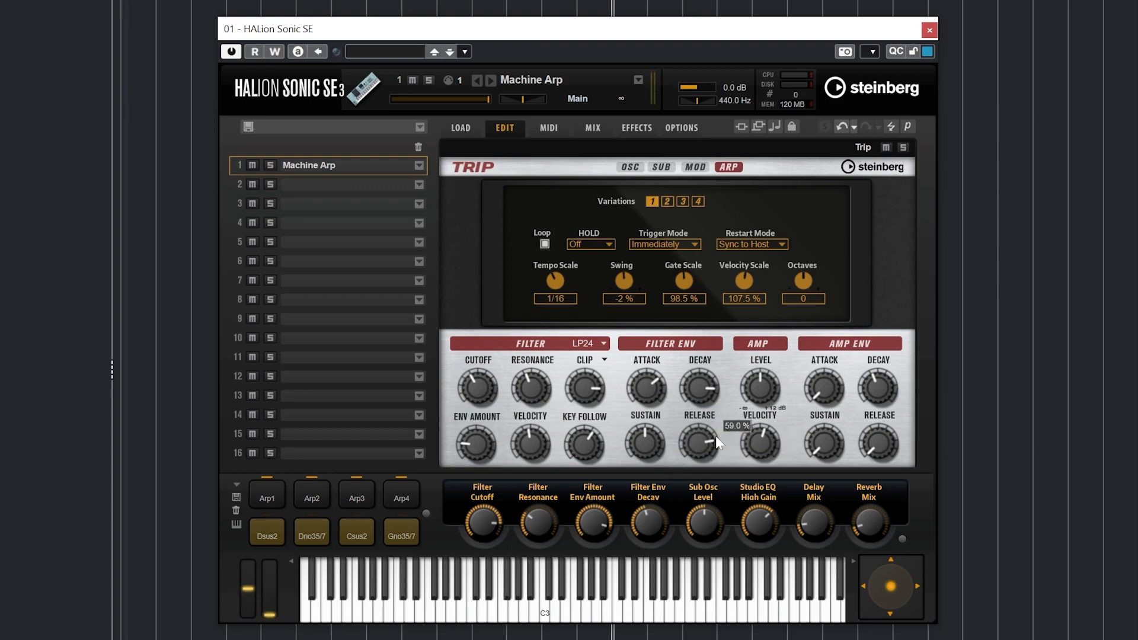
# Step: Lower the amp level, set the amp velocity to 56, and raise the amp envelope's attack, decay and release
pyautogui.moveTo(752, 390); pyautogui.dragTo(761, 442)
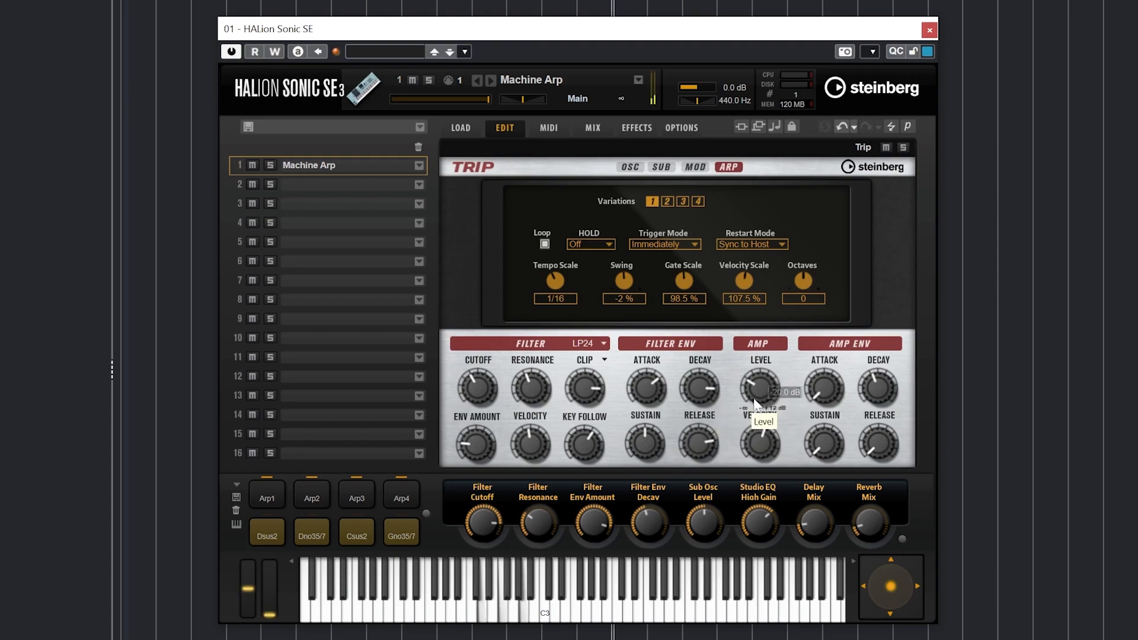
pyautogui.moveTo(759, 382); pyautogui.dragTo(757, 433)
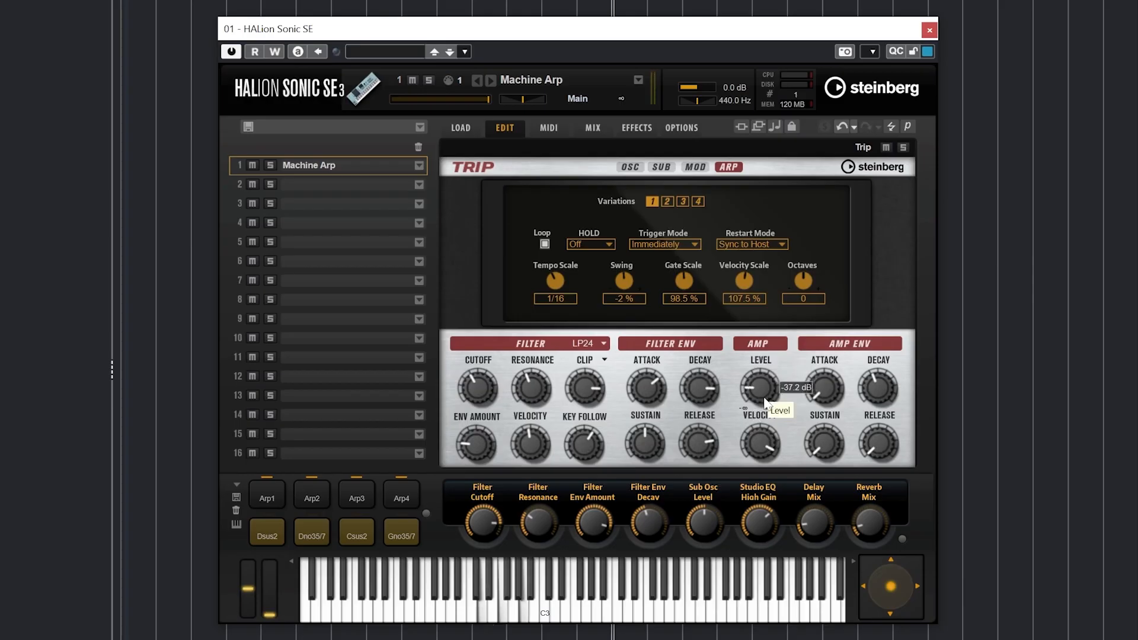
pyautogui.moveTo(762, 382); pyautogui.dragTo(766, 360)
pyautogui.moveTo(773, 404); pyautogui.dragTo(752, 482)
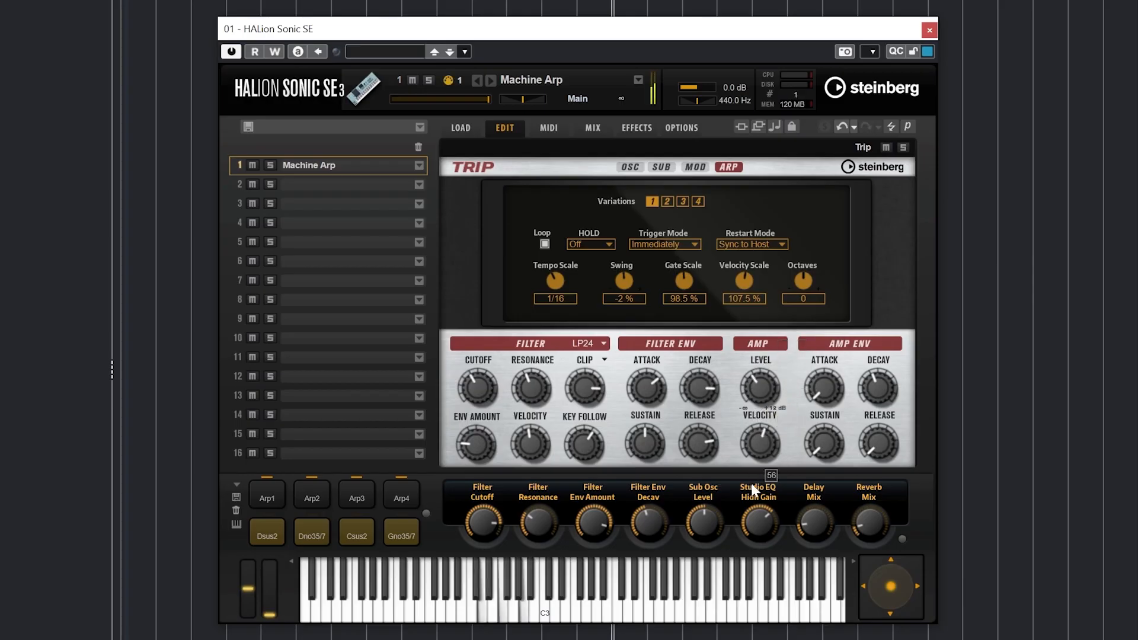
pyautogui.moveTo(824, 390); pyautogui.dragTo(891, 356)
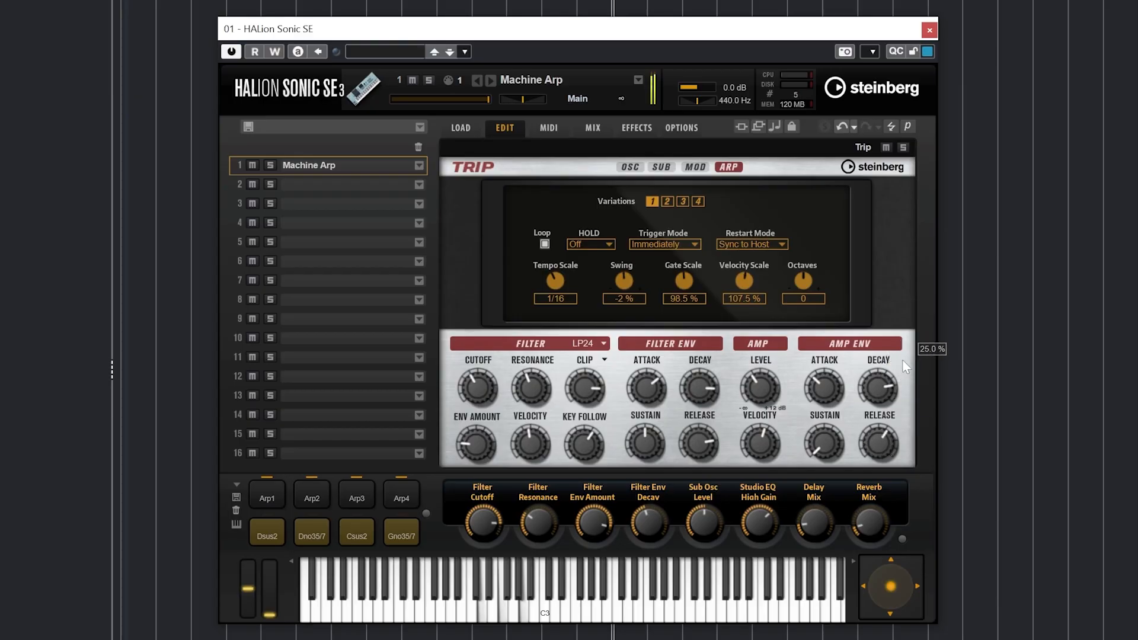
pyautogui.moveTo(879, 445); pyautogui.dragTo(874, 457)
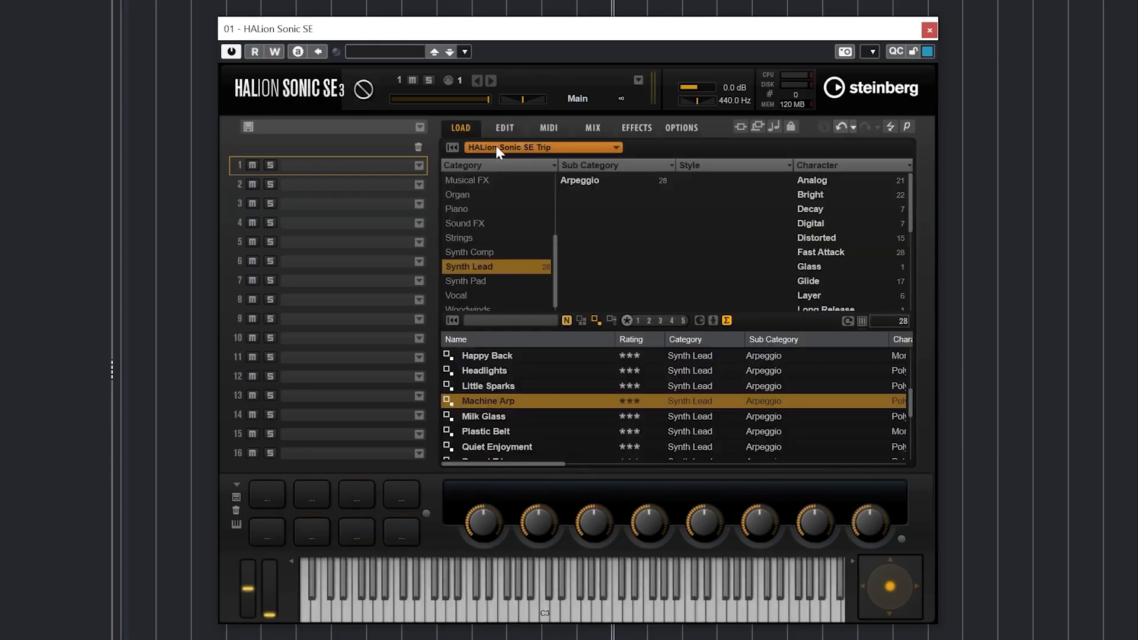
# Step: Load the Mercury program from the Flux instrument's Synth Pad category and show its synth editor
pyautogui.click(497, 148)
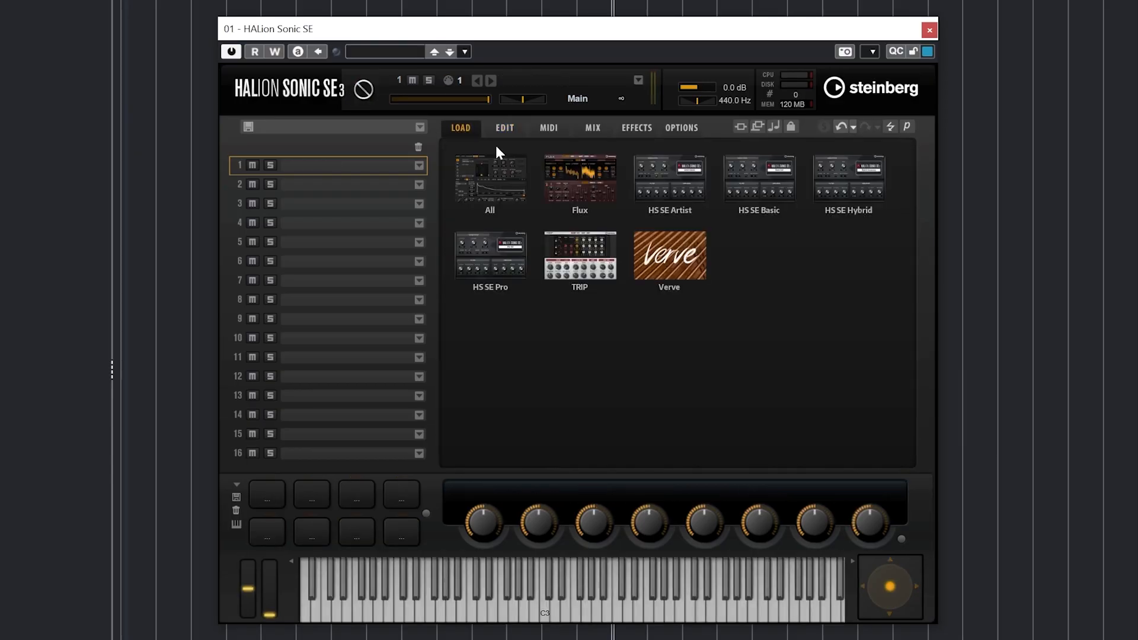
pyautogui.click(576, 178)
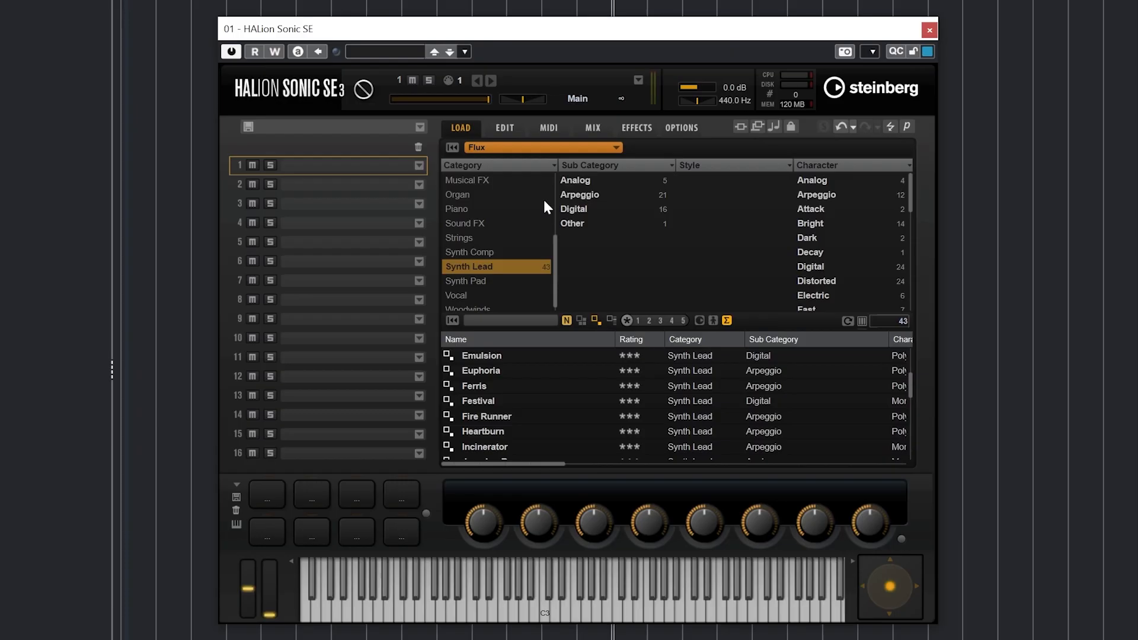
pyautogui.click(488, 282)
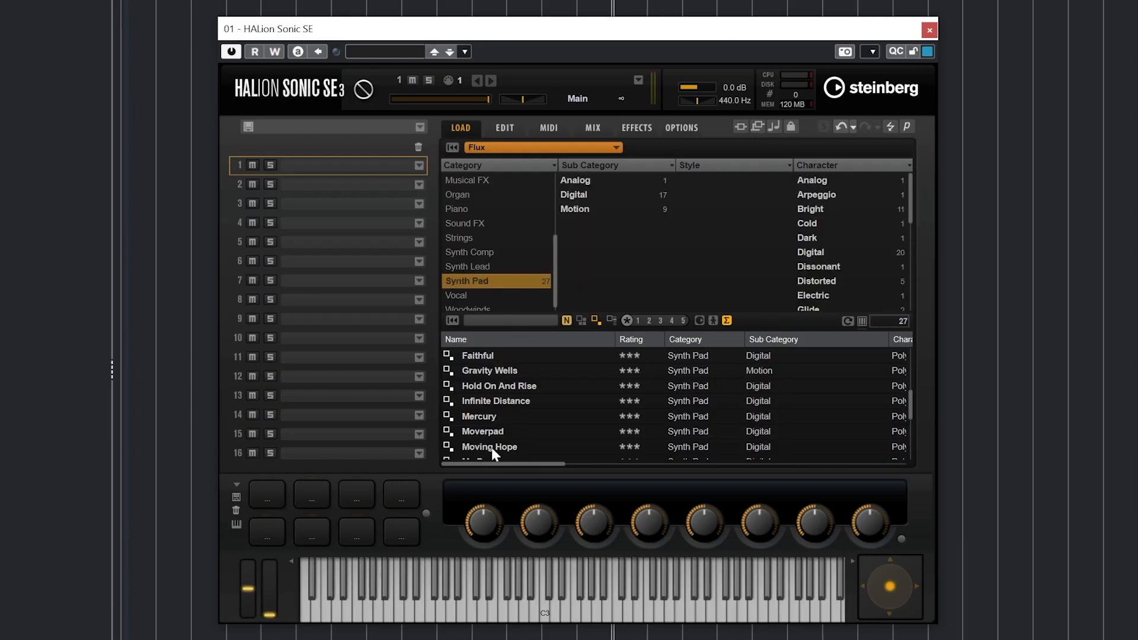
pyautogui.doubleClick(485, 418)
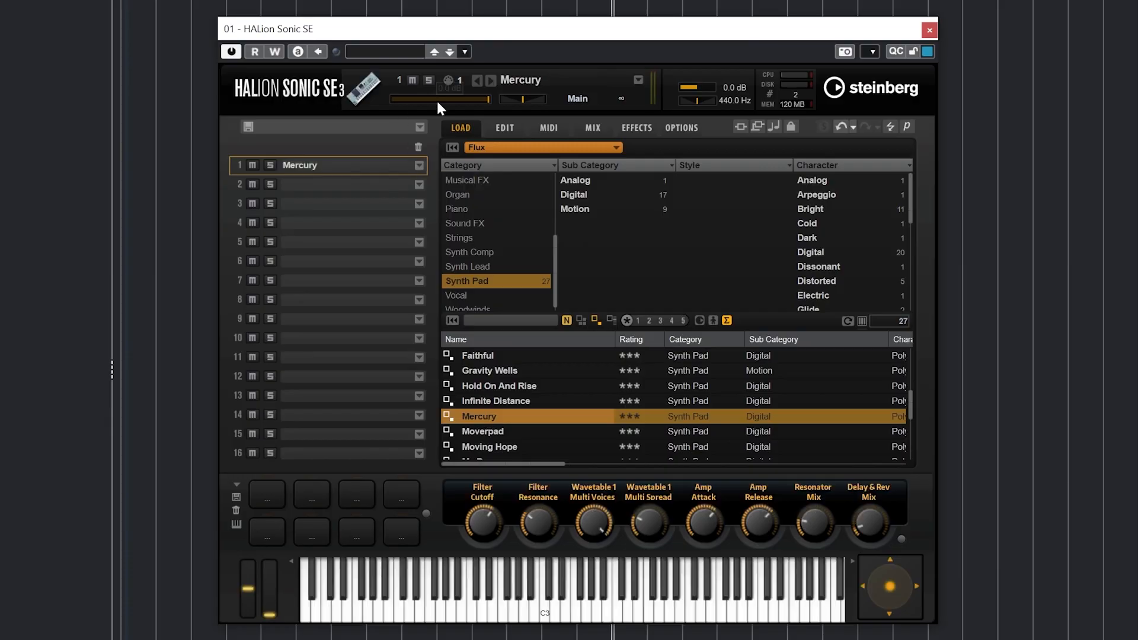
pyautogui.click(519, 130)
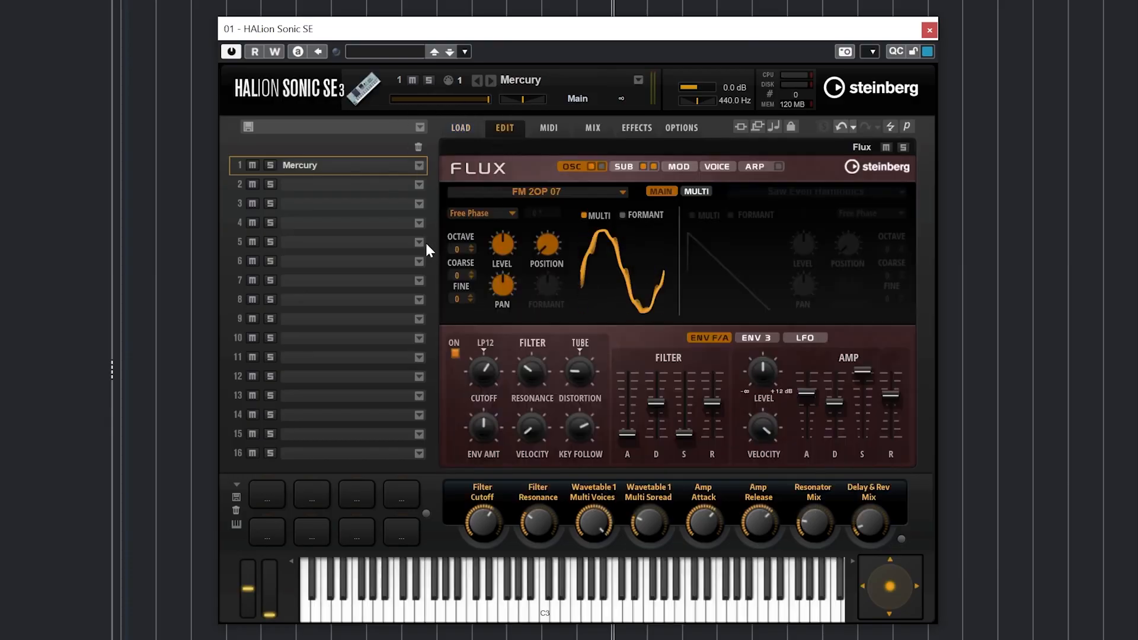
# Step: Try the Sine Formant and Comb Squ 01 wavetables on Flux's first oscillator
pyautogui.click(513, 192)
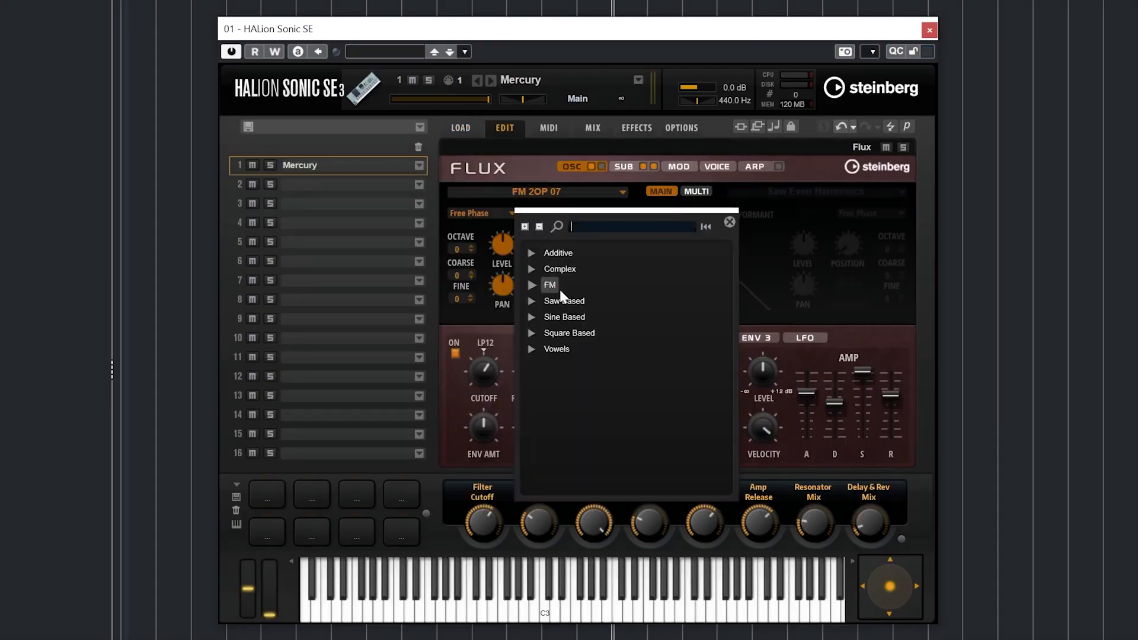
pyautogui.click(540, 322)
pyautogui.doubleClick(583, 348)
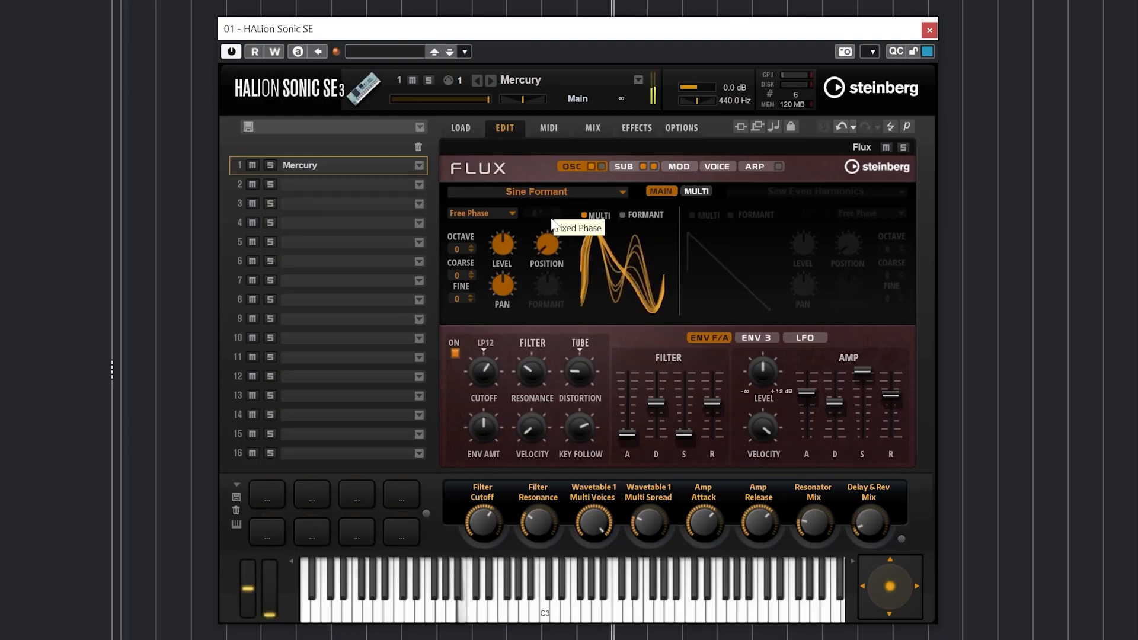
pyautogui.moveTo(543, 232)
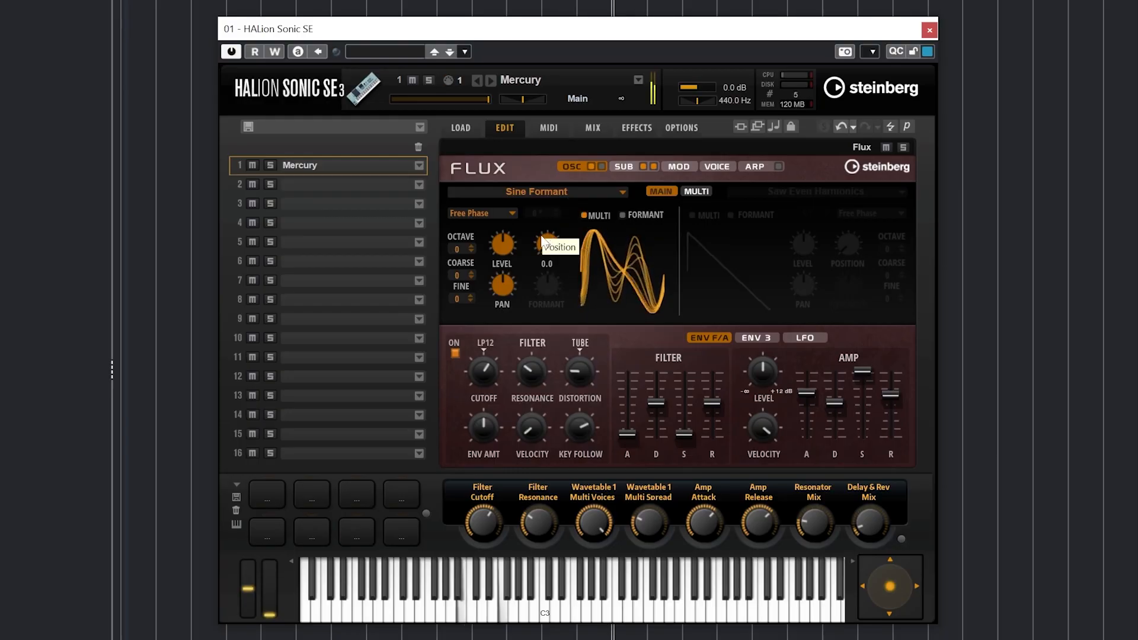
pyautogui.click(556, 194)
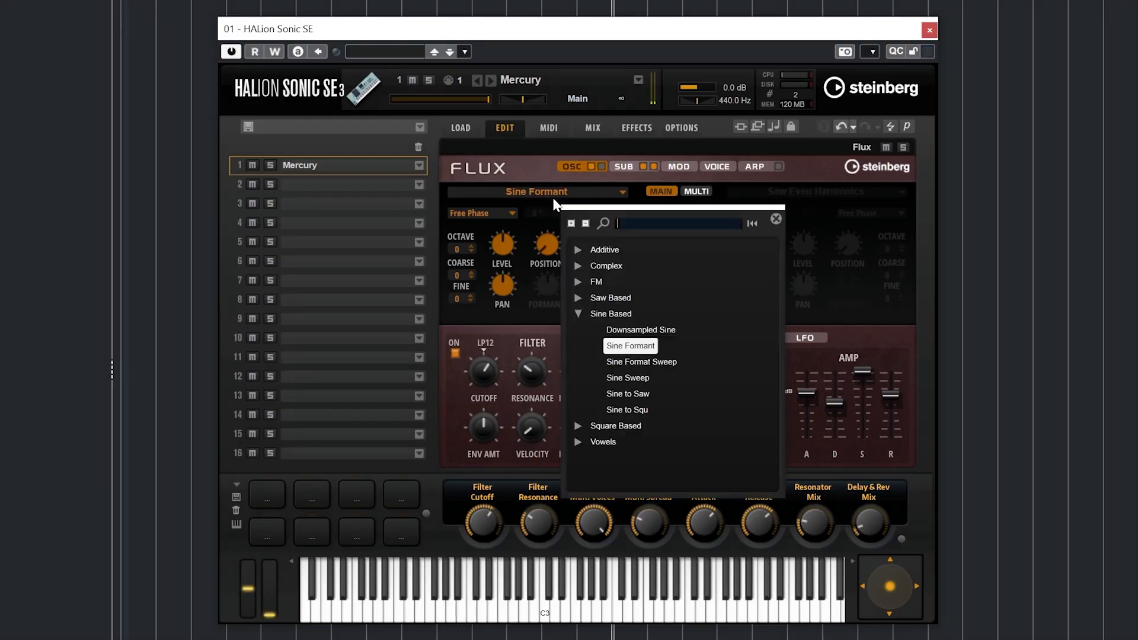
pyautogui.click(619, 429)
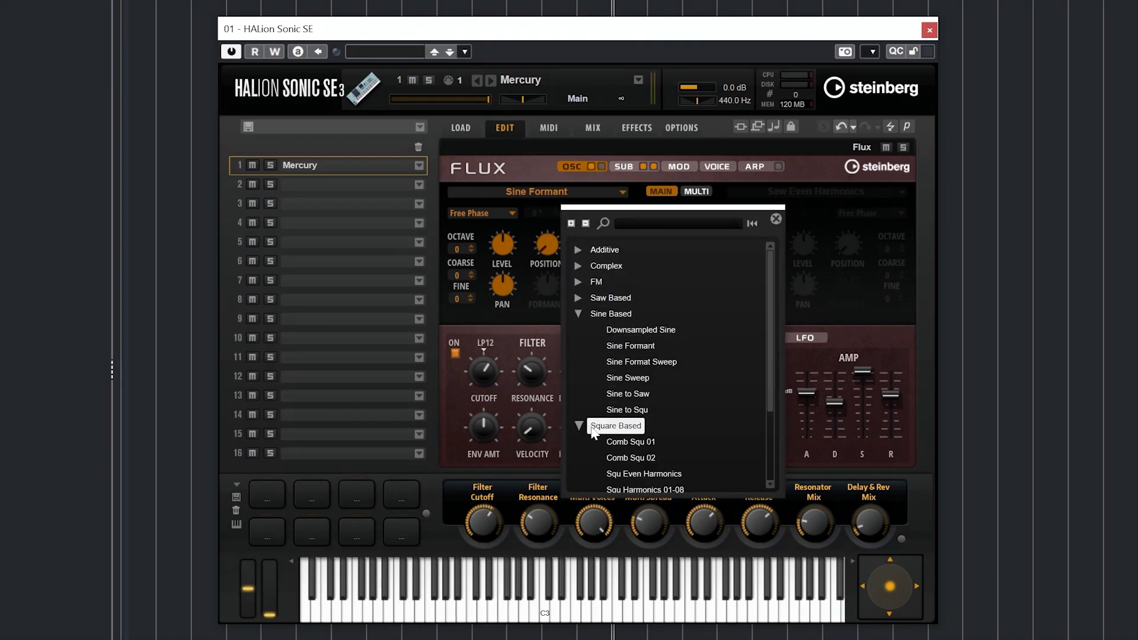
pyautogui.click(623, 441)
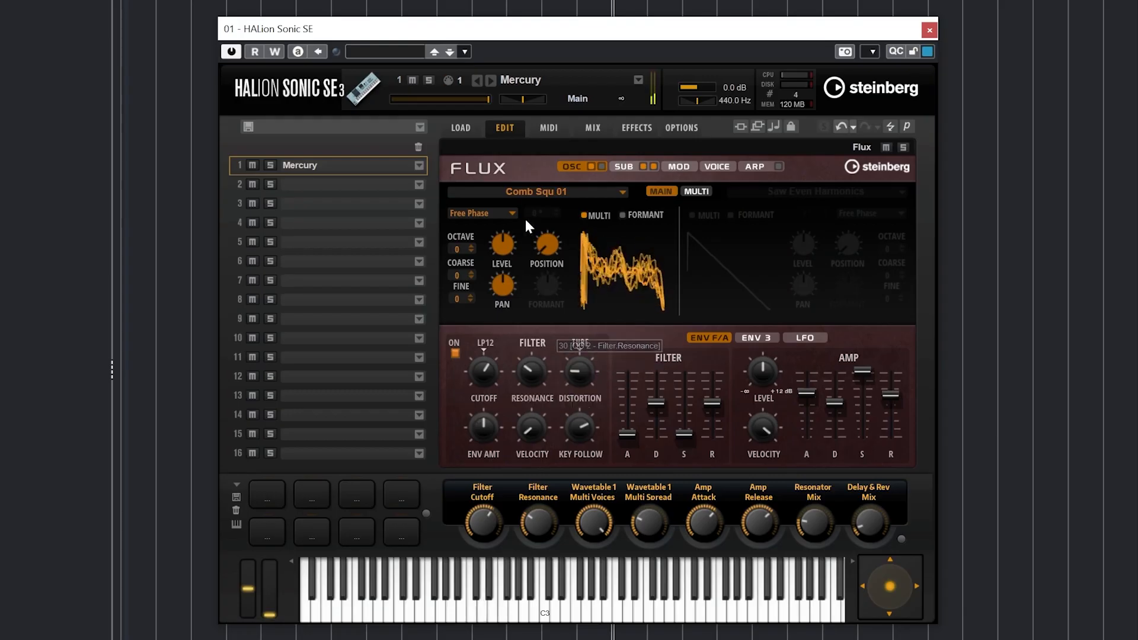
# Step: Keep the first oscillator on Free Phase, and try an octave of 2 and a coarse tuning of 4 before resetting both to 0
pyautogui.click(489, 214)
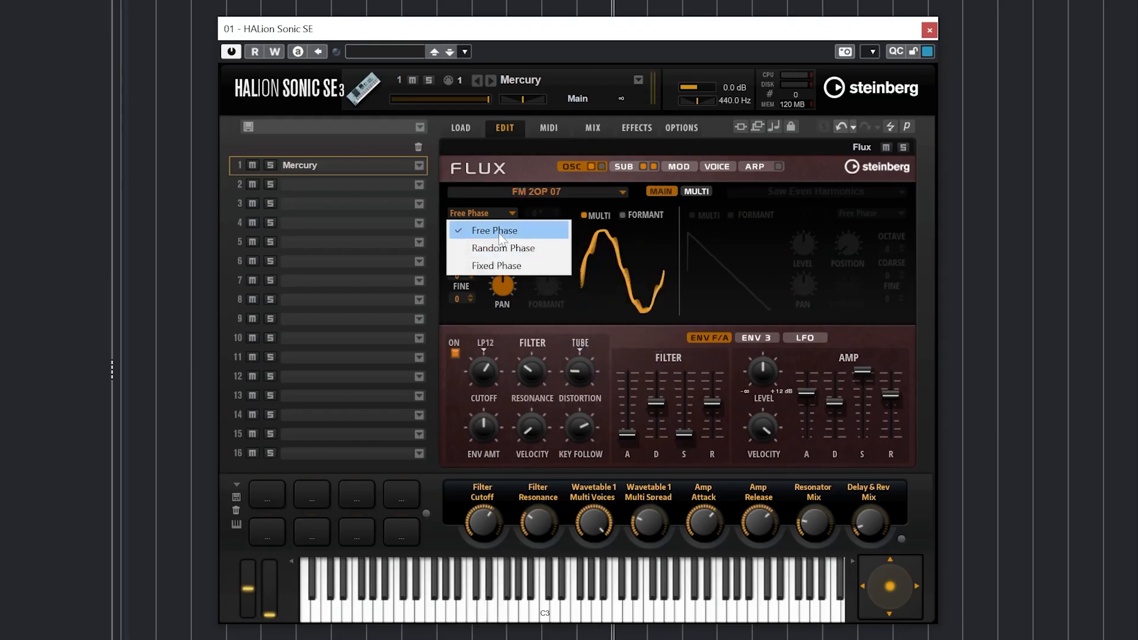
pyautogui.click(492, 233)
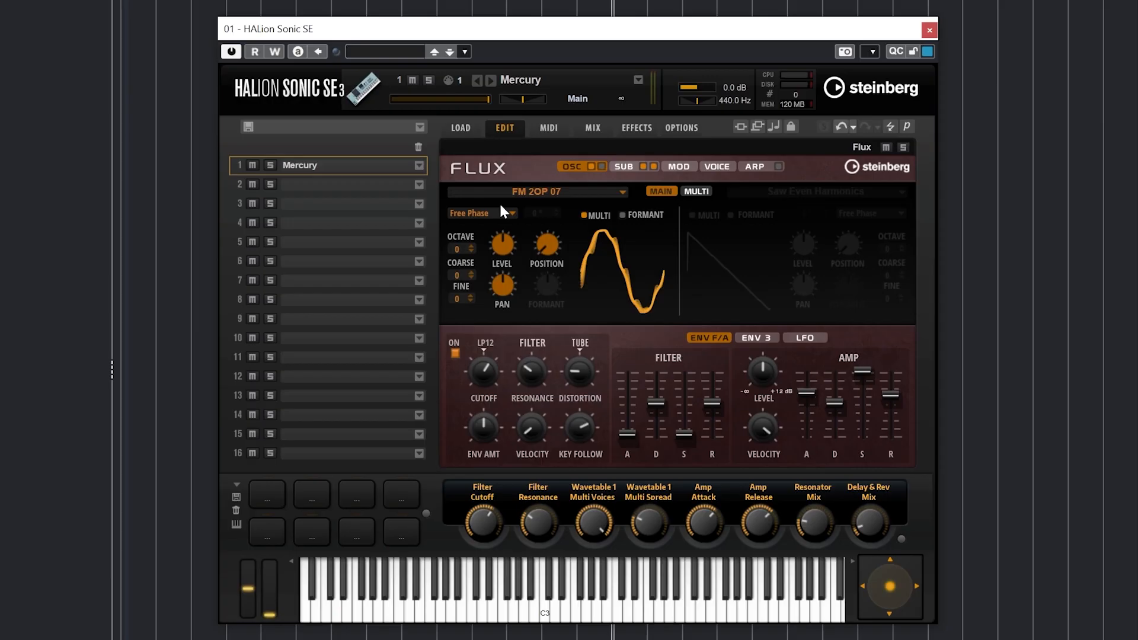
pyautogui.click(472, 245)
pyautogui.click(471, 252)
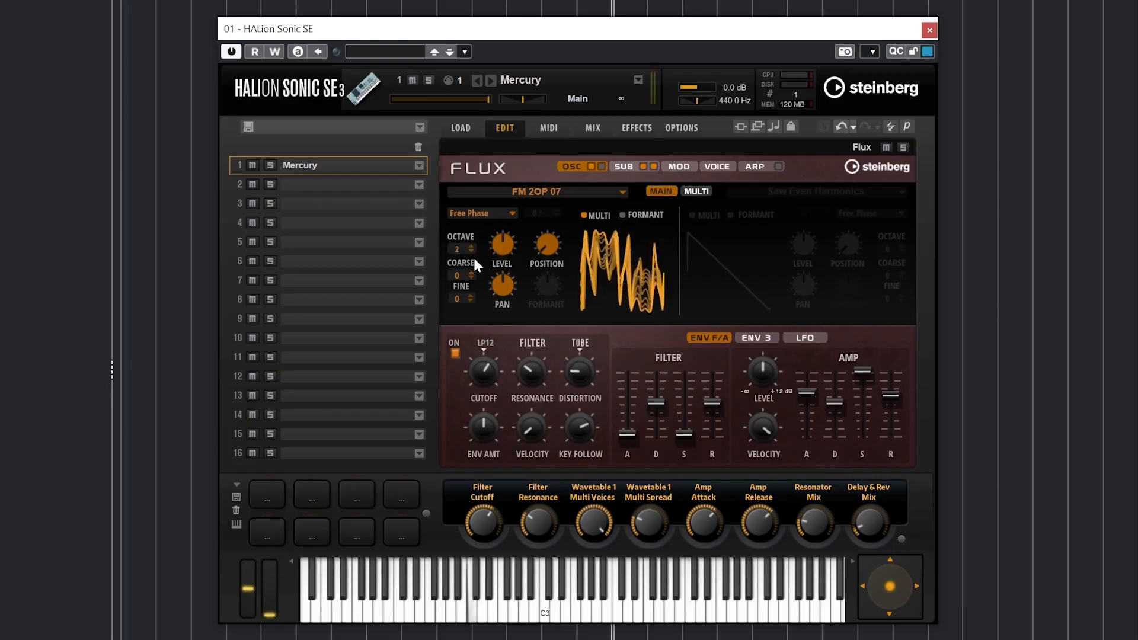
pyautogui.click(471, 272)
pyautogui.click(472, 272)
pyautogui.click(471, 272)
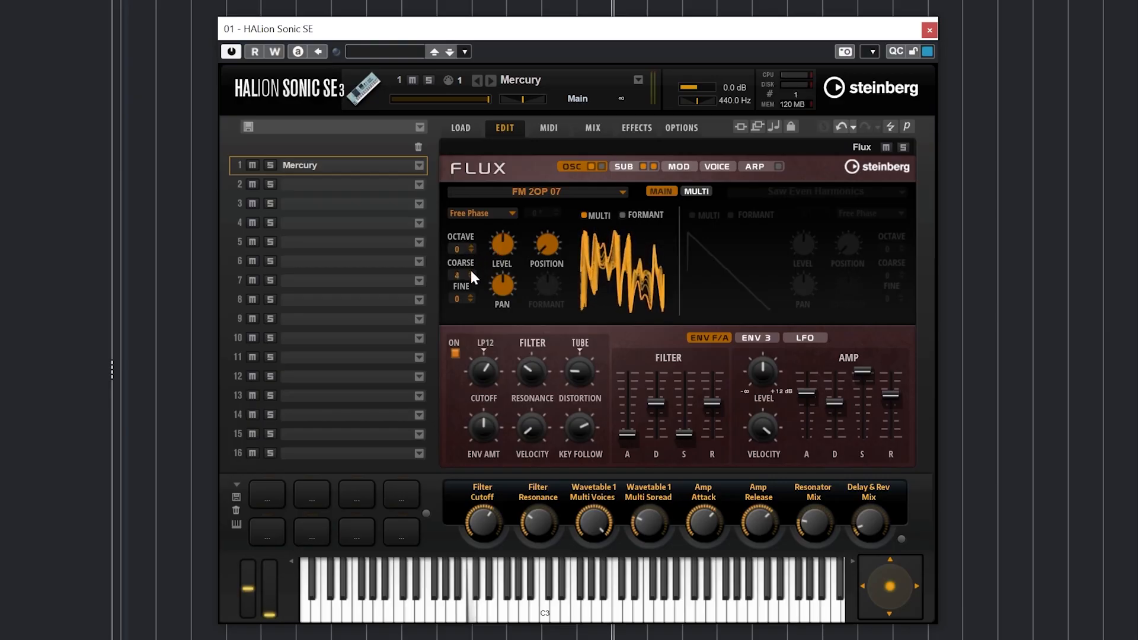
pyautogui.click(471, 278)
pyautogui.click(471, 278)
pyautogui.click(472, 279)
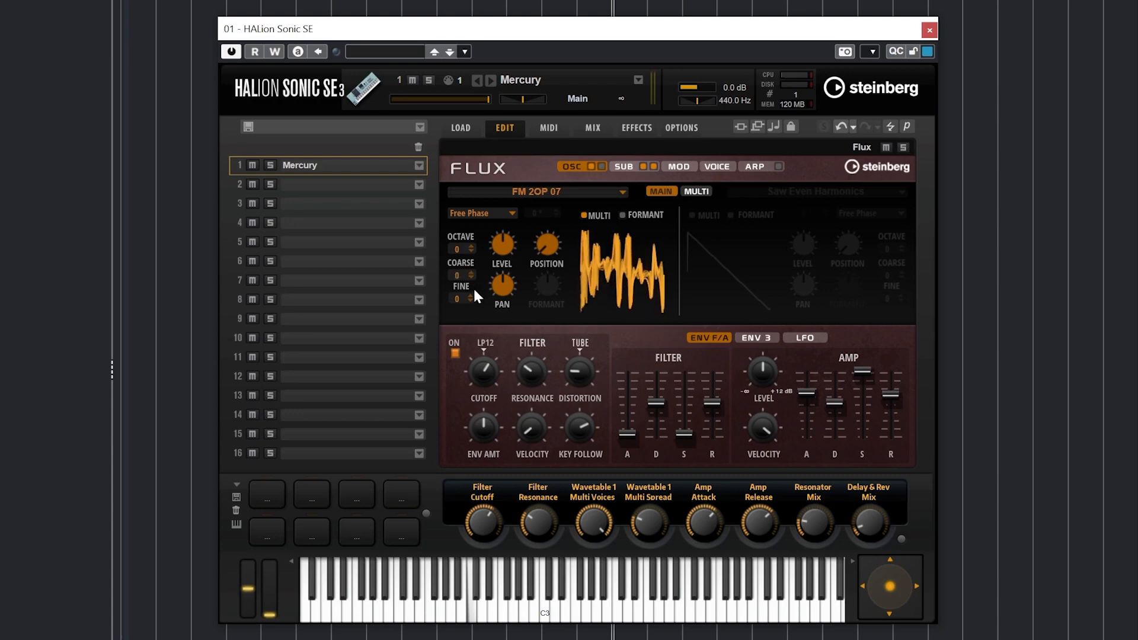
# Step: Try fine tuning the first oscillator up to 55, and reset the fine tuning to 0
pyautogui.click(469, 295)
pyautogui.click(468, 295)
pyautogui.click(469, 295)
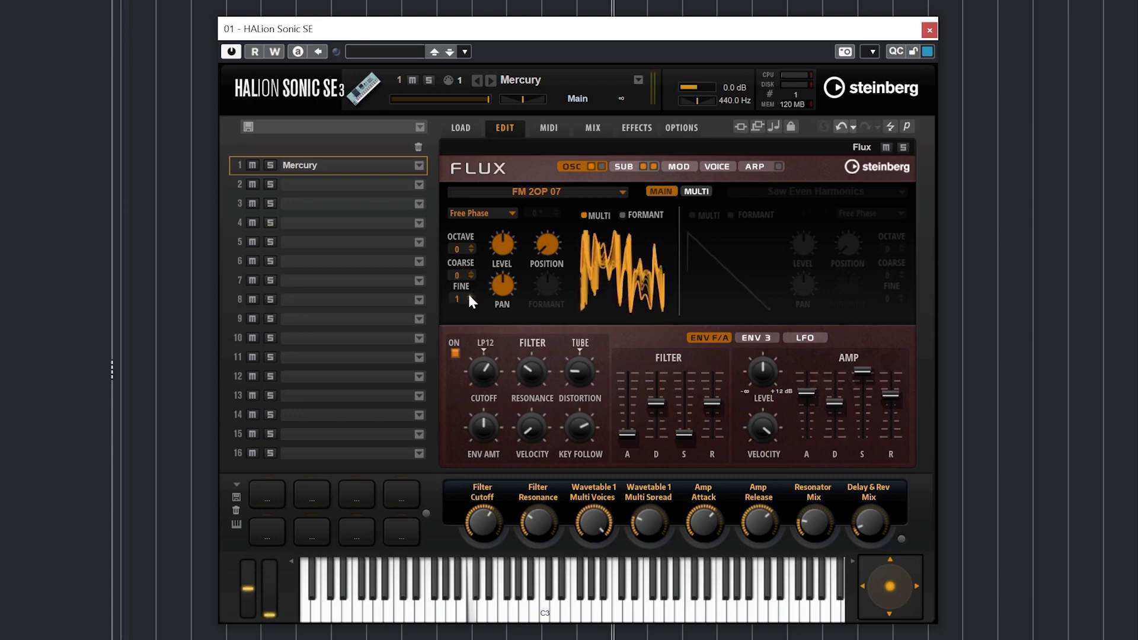
pyautogui.click(469, 295)
pyautogui.click(469, 295)
pyautogui.click(469, 295)
pyautogui.click(468, 295)
pyautogui.click(470, 296)
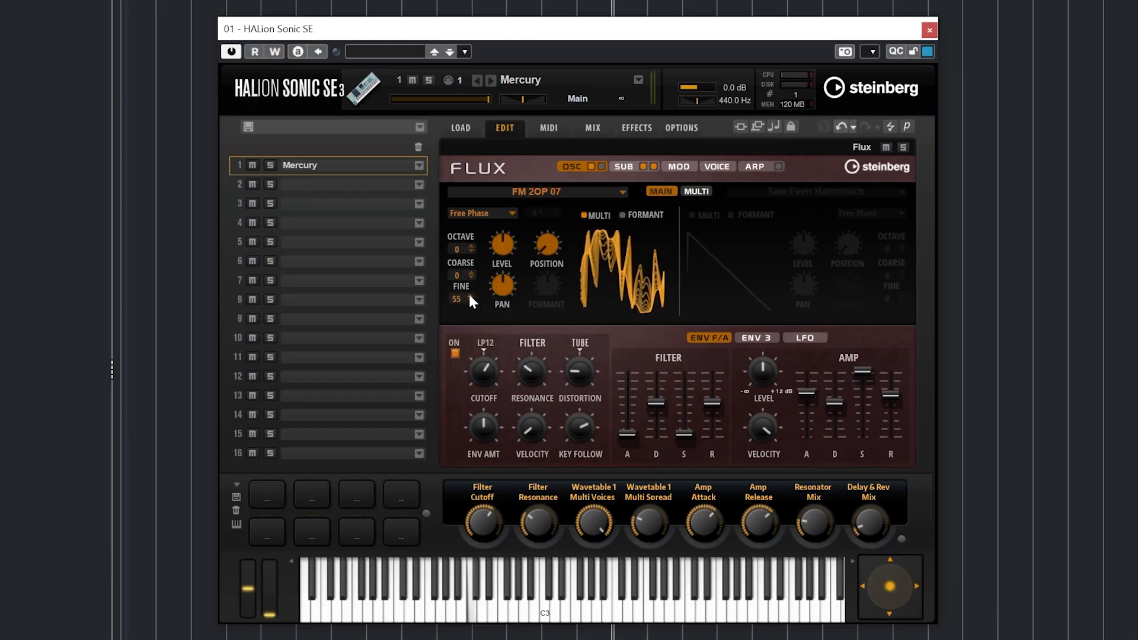
pyautogui.doubleClick(457, 299)
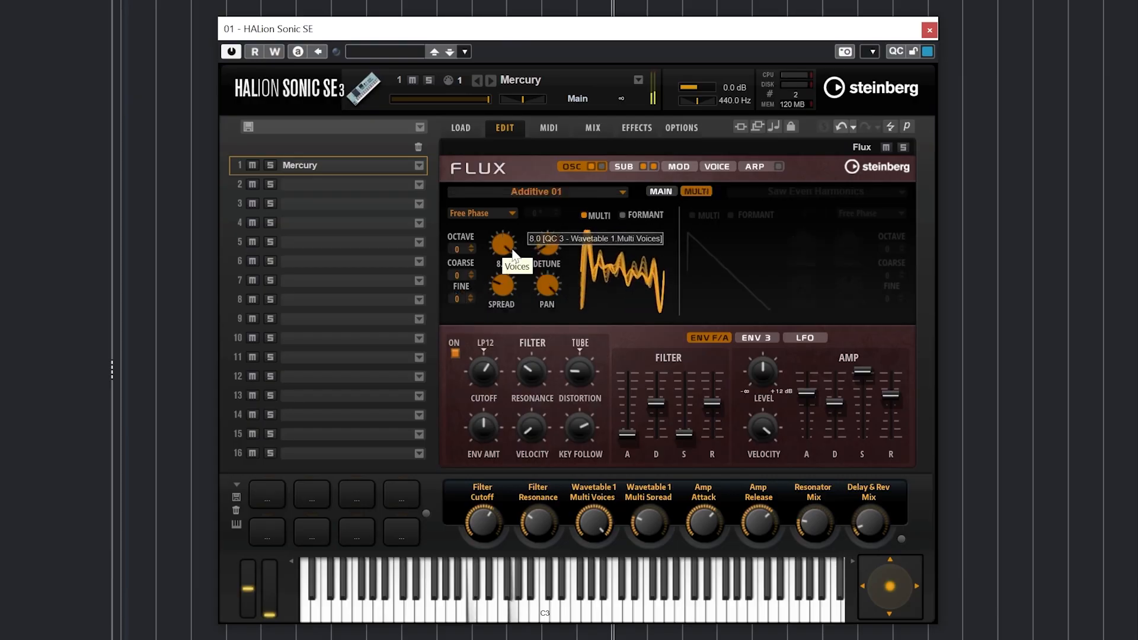
# Step: Sweep the first oscillator's number of multi voices down to 1 and back up, and adjust the voices' detune and spread
pyautogui.moveTo(513, 256); pyautogui.dragTo(489, 390)
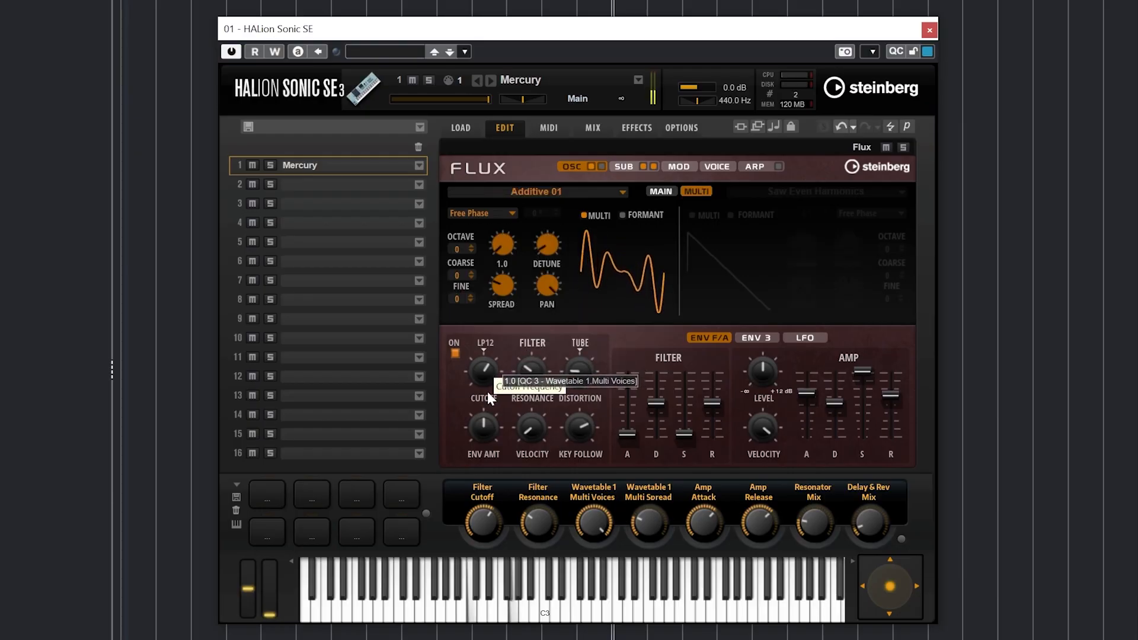
pyautogui.moveTo(487, 391); pyautogui.dragTo(496, 288)
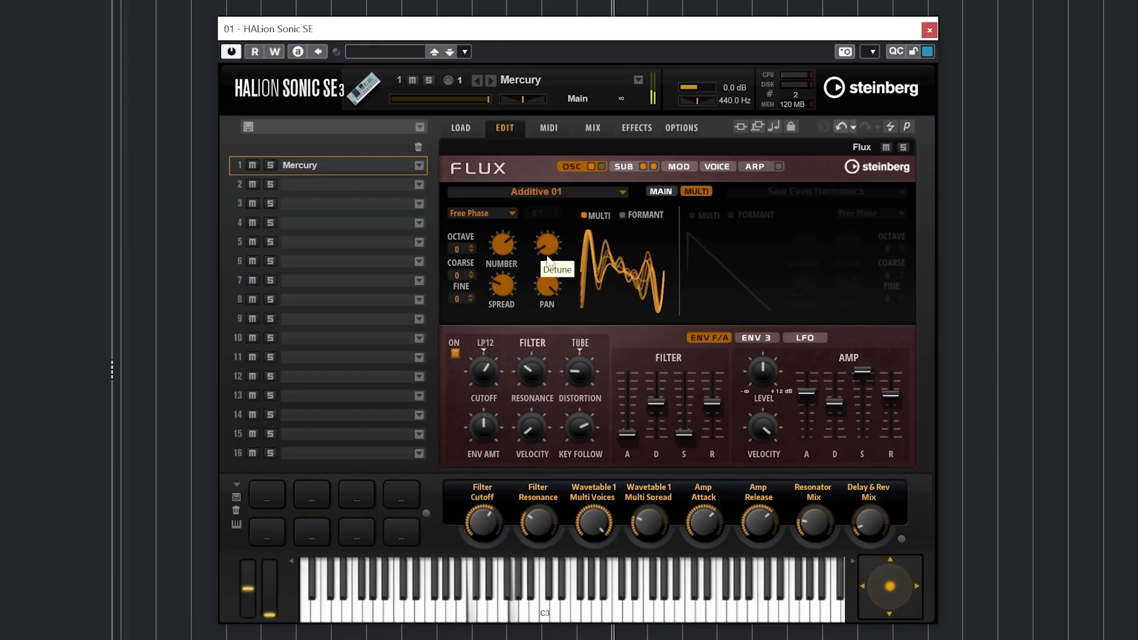
pyautogui.moveTo(550, 256); pyautogui.dragTo(556, 200)
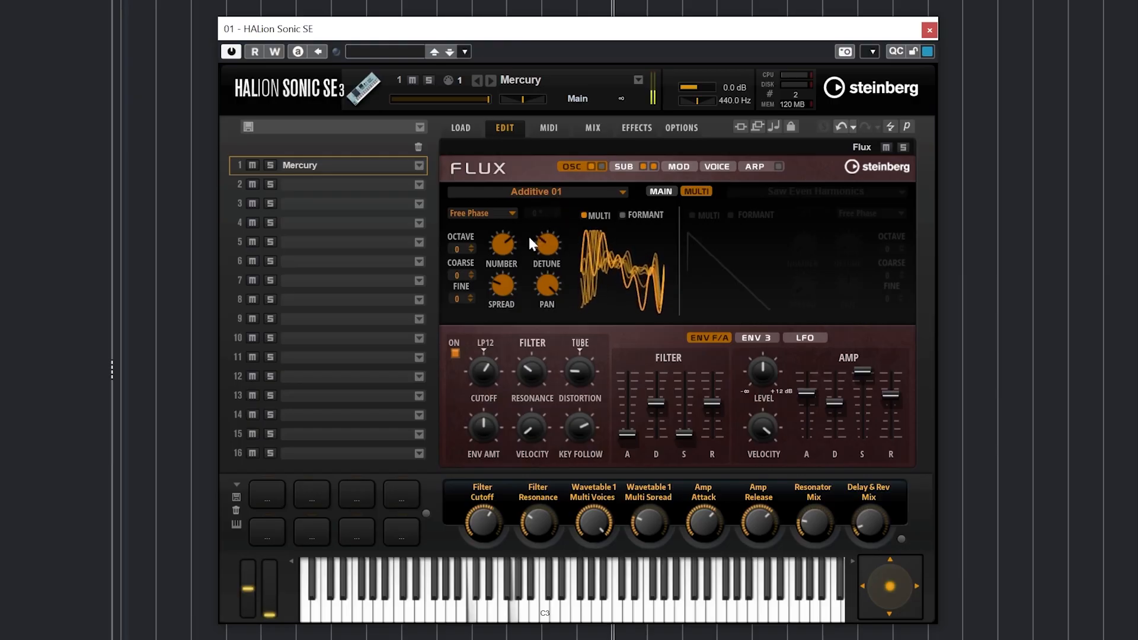
pyautogui.moveTo(543, 246); pyautogui.dragTo(535, 272)
pyautogui.moveTo(508, 297); pyautogui.dragTo(564, 279)
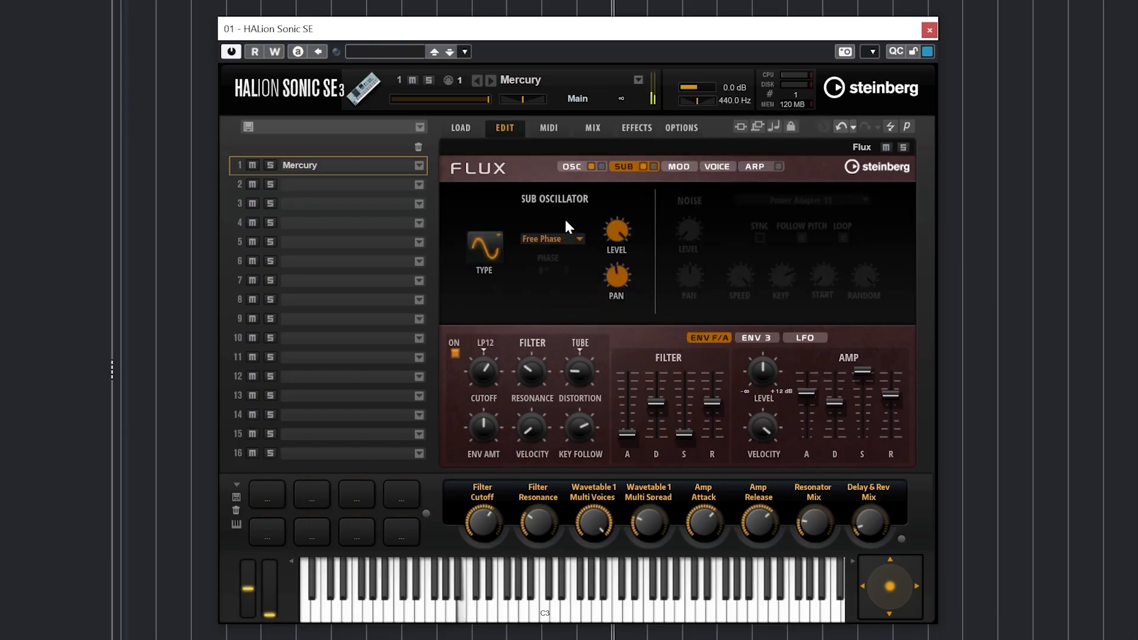
# Step: Try the Saw and Pulse Wide waveforms on the sub oscillator, and return its type to Sine
pyautogui.click(485, 248)
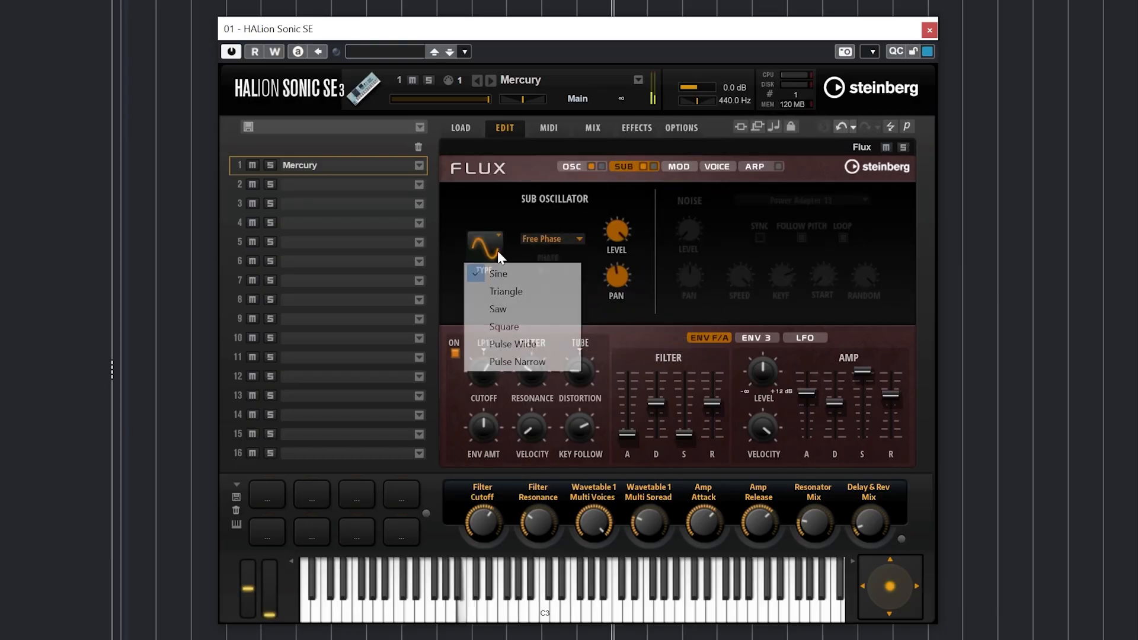
pyautogui.click(508, 307)
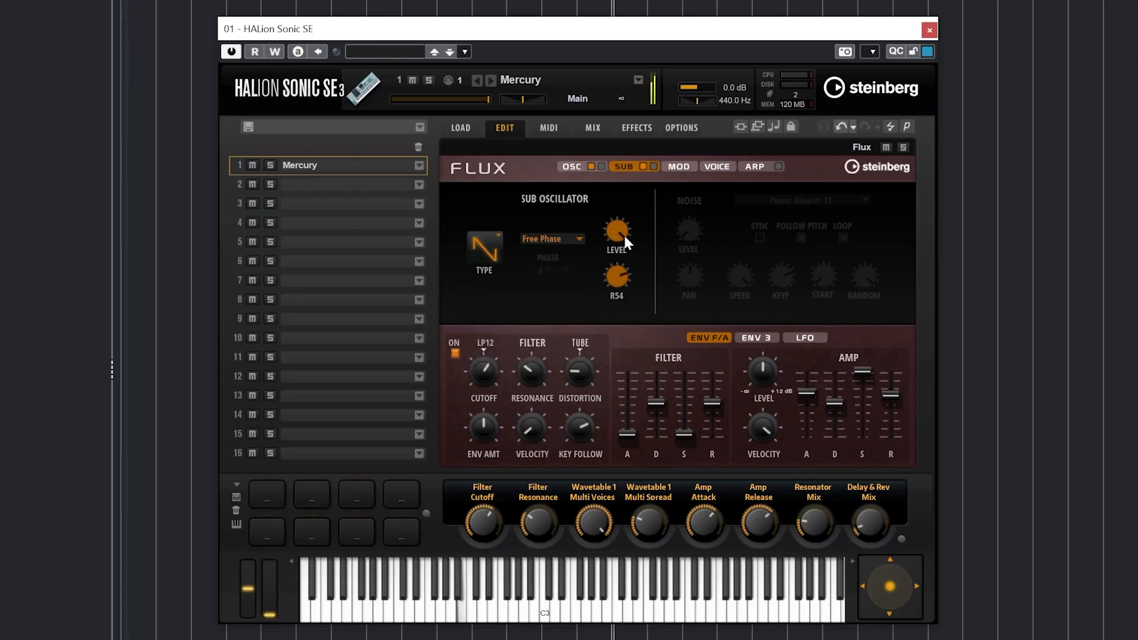
pyautogui.click(542, 239)
pyautogui.click(497, 253)
pyautogui.click(495, 253)
pyautogui.click(508, 345)
pyautogui.click(498, 263)
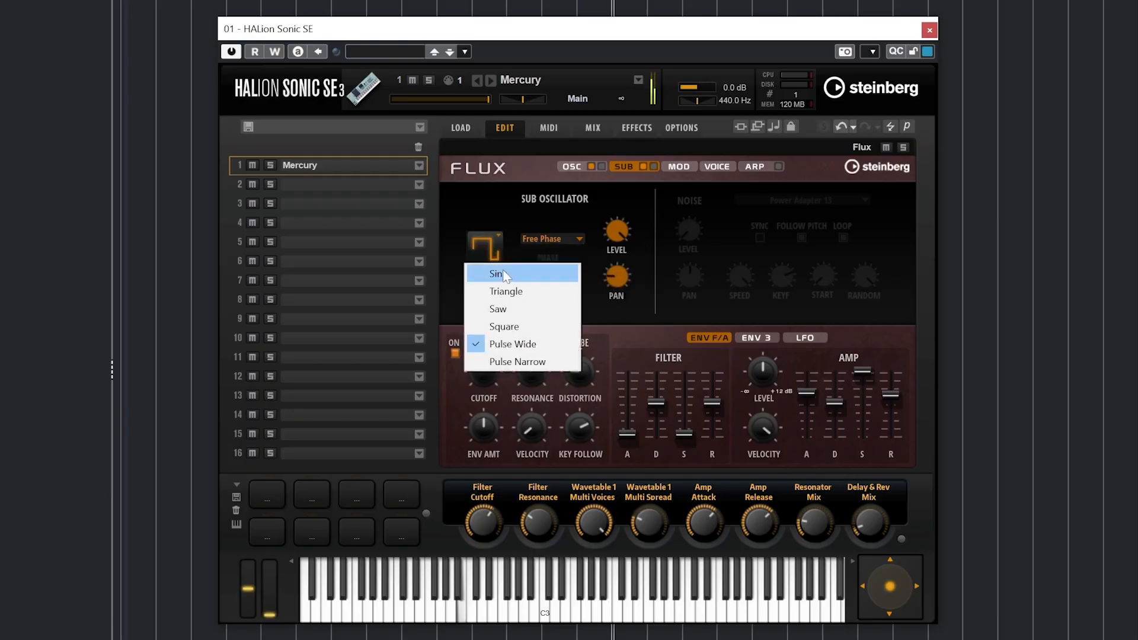
pyautogui.click(503, 274)
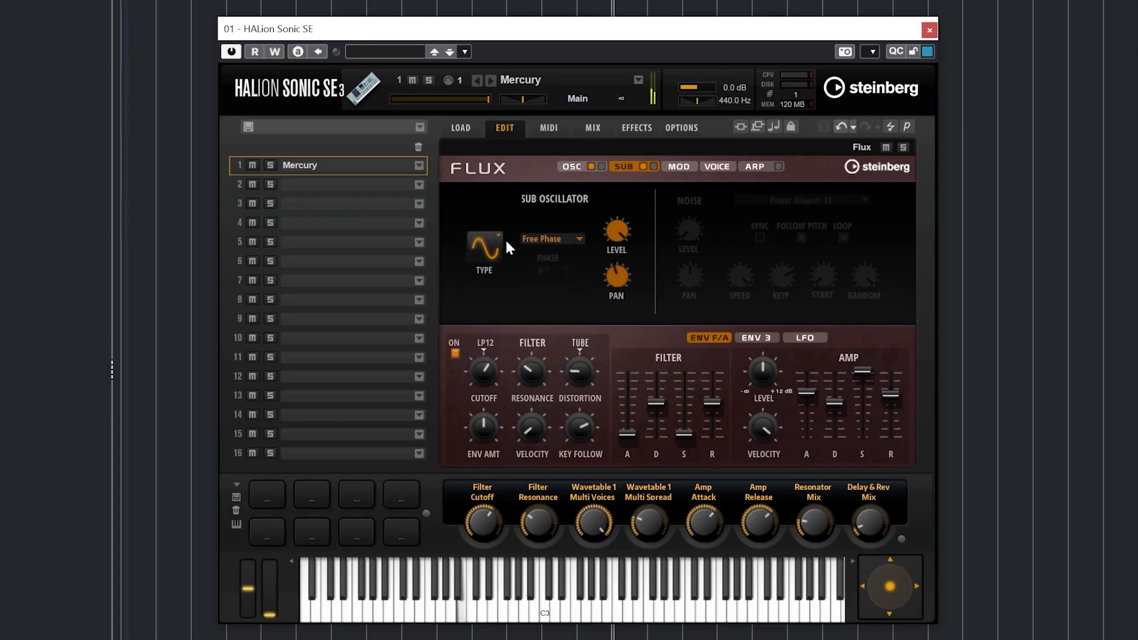
# Step: Try the Square waveform on the sub oscillator, set its type to Triangle, and lower its level to about 24
pyautogui.click(490, 253)
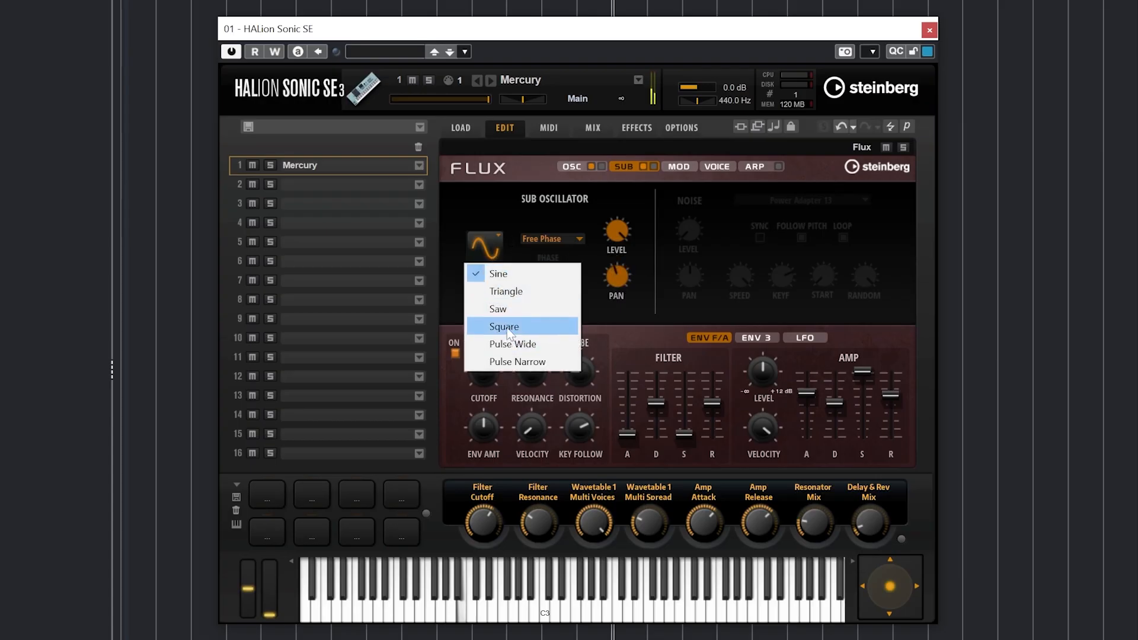
pyautogui.click(508, 329)
pyautogui.click(492, 251)
pyautogui.click(503, 290)
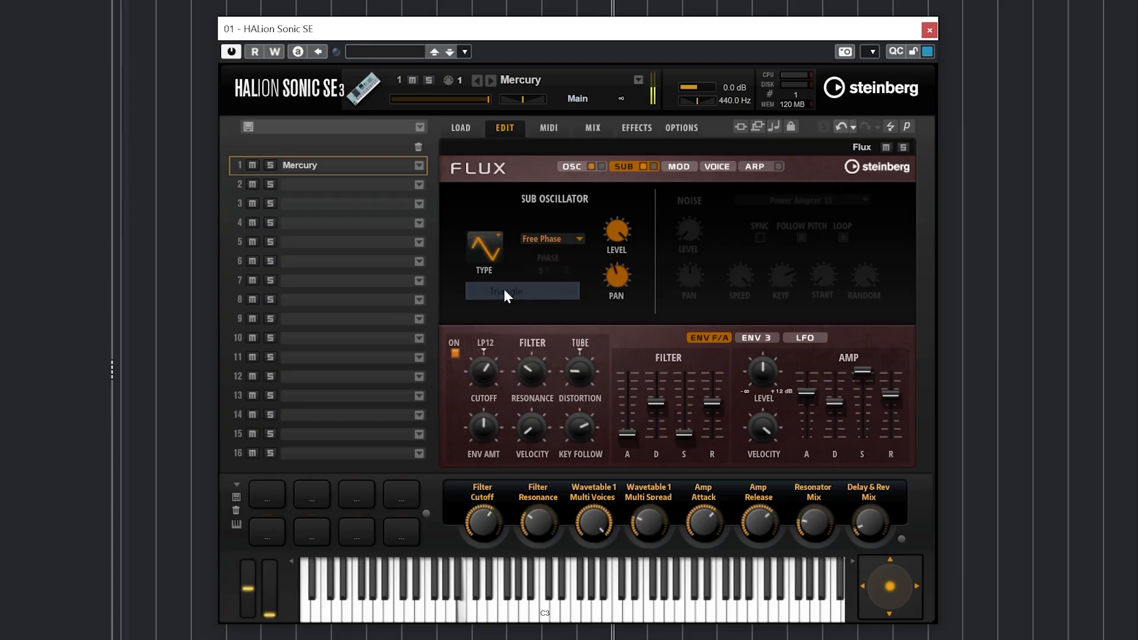
pyautogui.moveTo(616, 232); pyautogui.dragTo(599, 325)
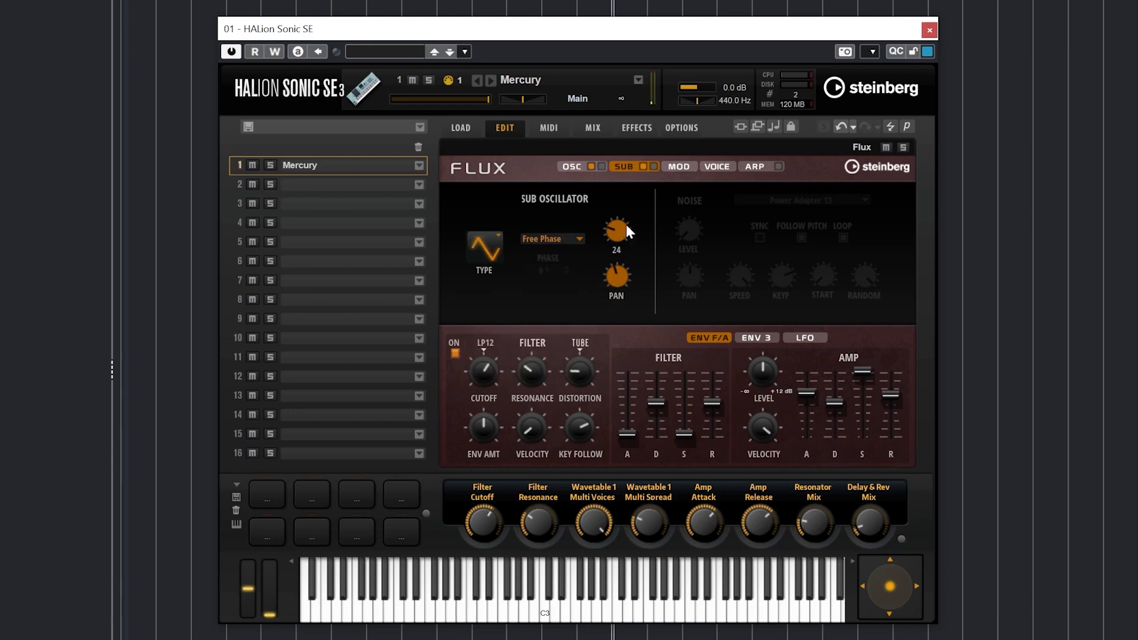
# Step: Enable the noise oscillator, raise its level, and adjust its pan, speed, key follow and random, with the start at about 47.0
pyautogui.click(654, 167)
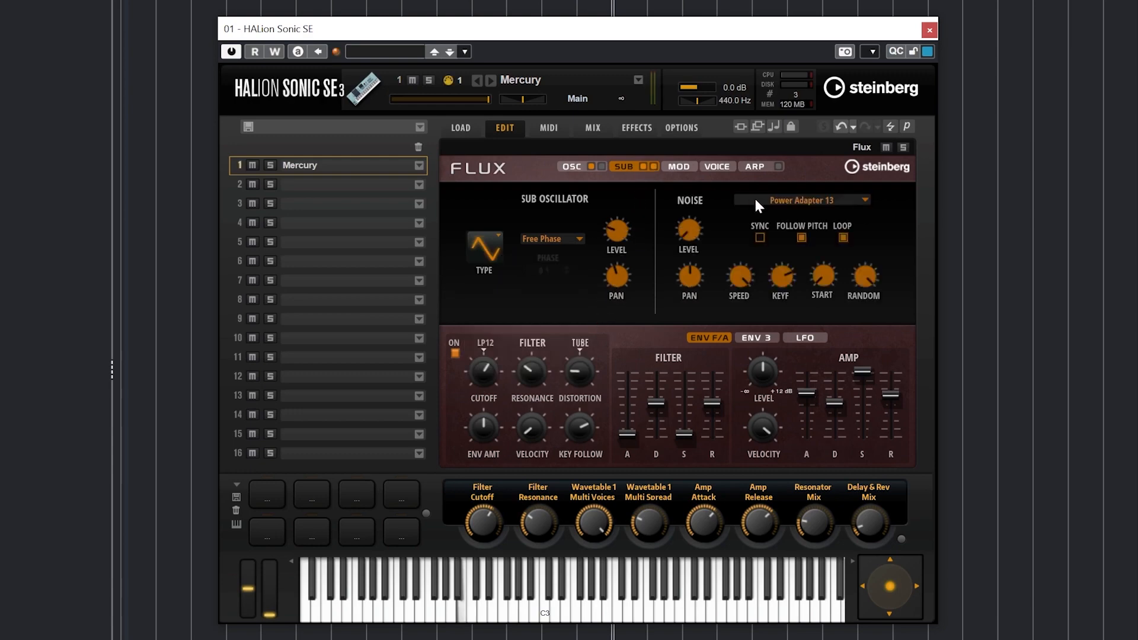
pyautogui.moveTo(689, 232); pyautogui.dragTo(713, 140)
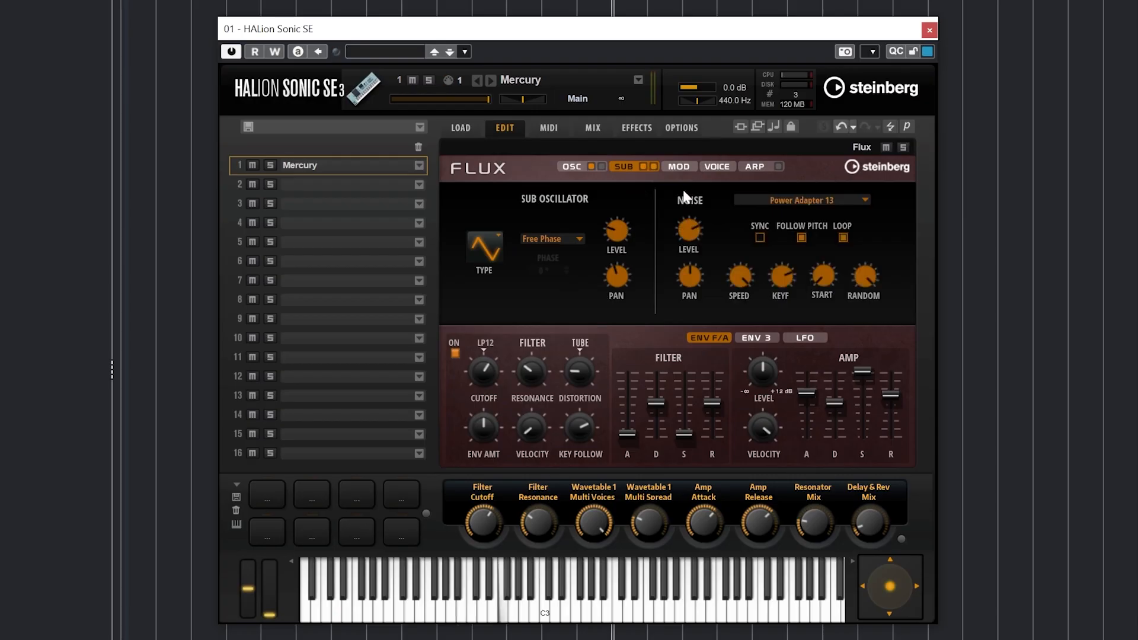
pyautogui.moveTo(689, 277); pyautogui.dragTo(677, 302)
pyautogui.moveTo(728, 315); pyautogui.dragTo(724, 326)
pyautogui.moveTo(770, 283); pyautogui.dragTo(762, 325)
pyautogui.moveTo(821, 276)
pyautogui.mouseDown()
pyautogui.moveTo(831, 229)
pyautogui.moveTo(815, 270)
pyautogui.mouseUp()
pyautogui.moveTo(823, 271)
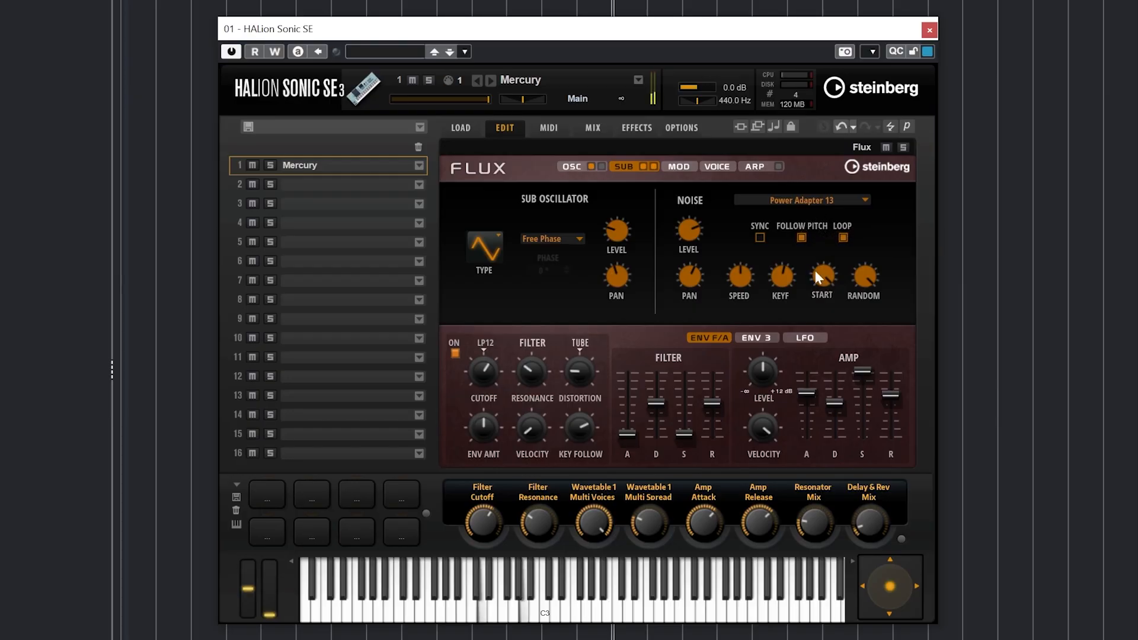
pyautogui.moveTo(845, 403)
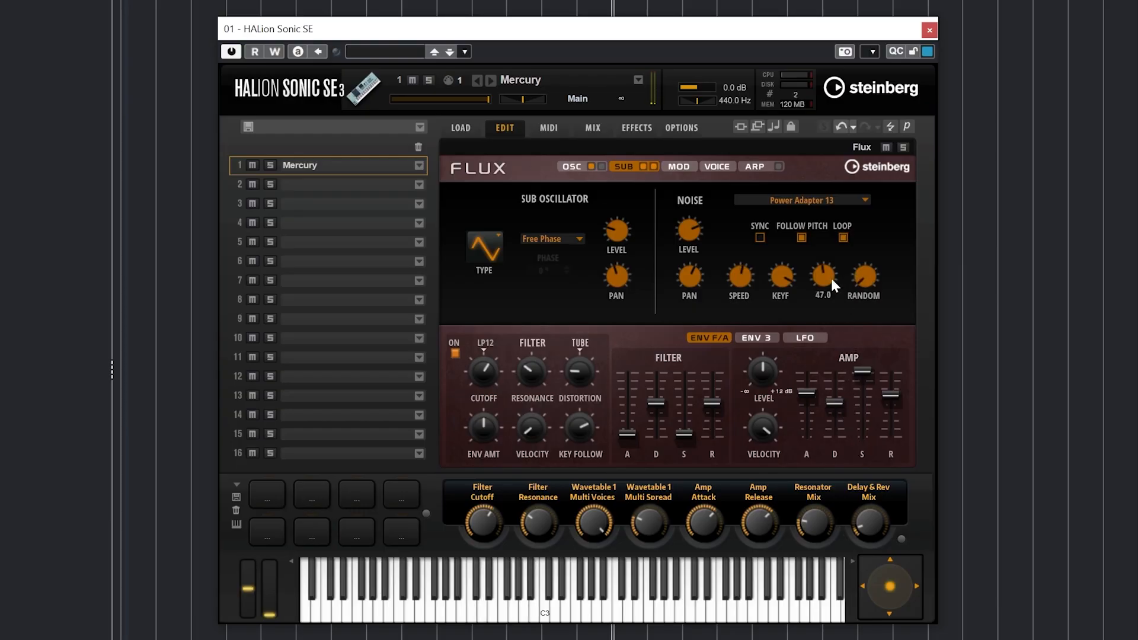
# Step: Disable rows 2 through 8 in the modulation matrix, leaving only the LFO A row active
pyautogui.click(679, 167)
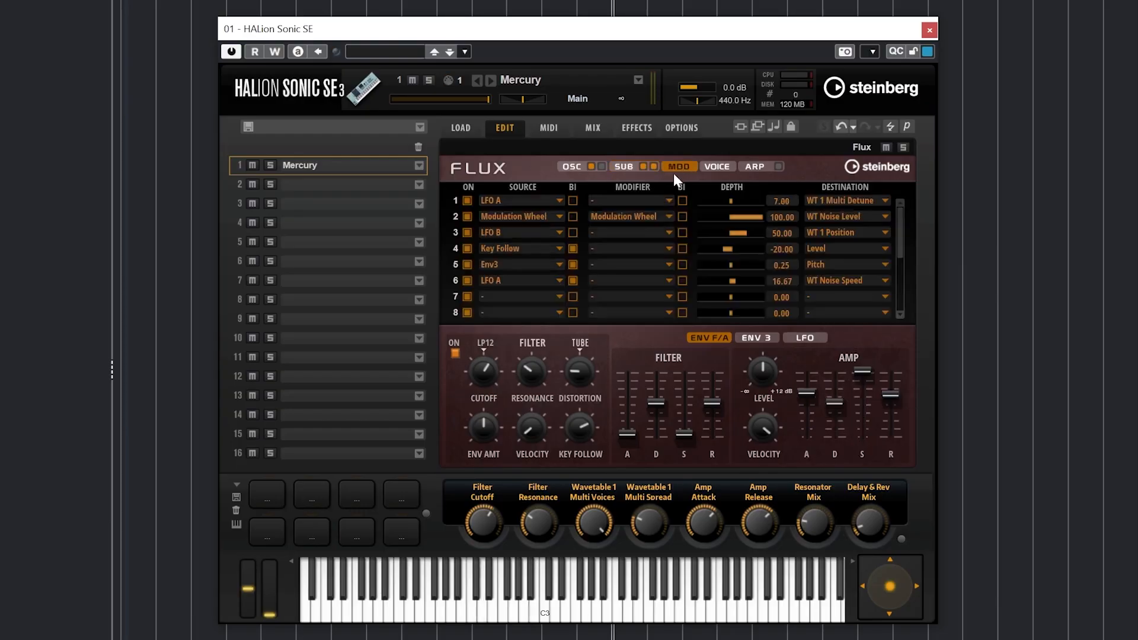
pyautogui.click(467, 216)
pyautogui.click(467, 233)
pyautogui.click(467, 248)
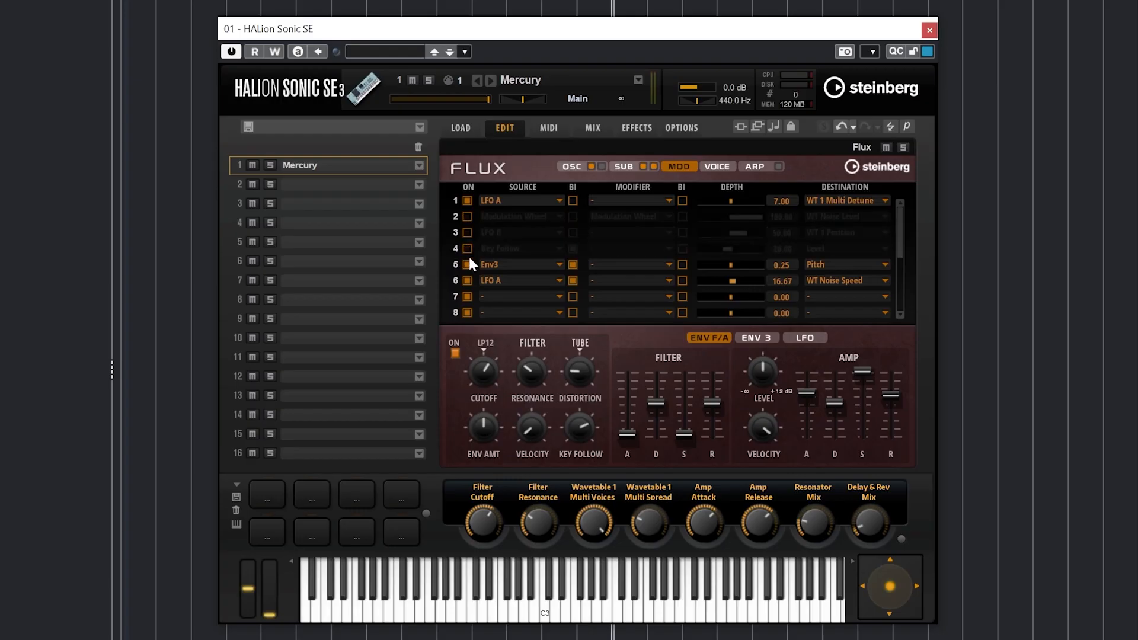
pyautogui.click(467, 264)
pyautogui.click(467, 281)
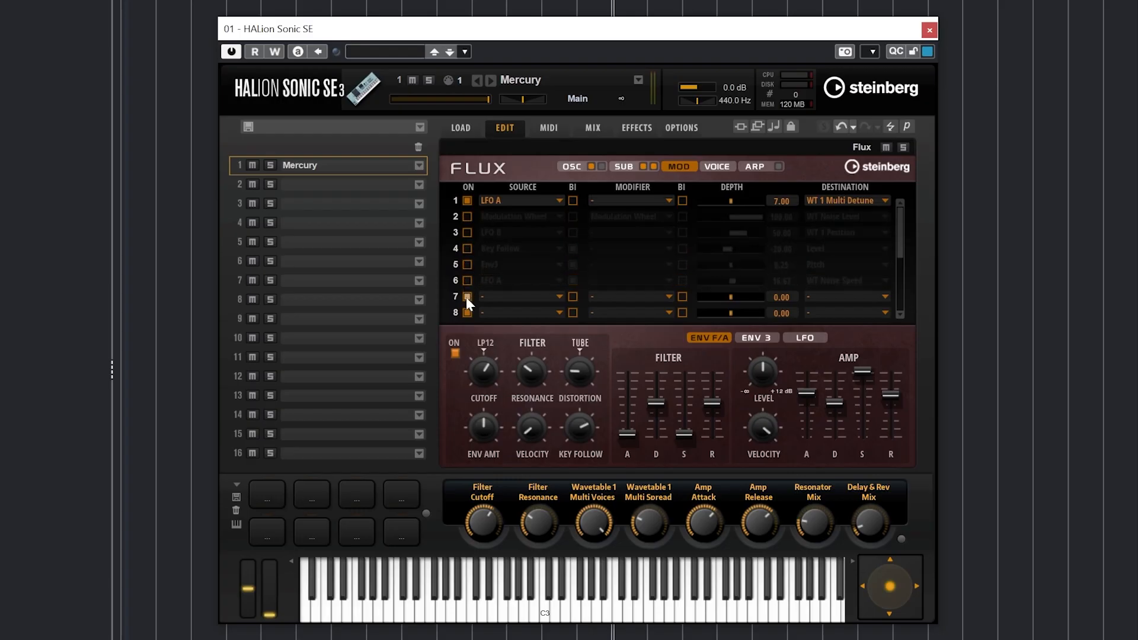
pyautogui.click(466, 296)
pyautogui.click(466, 313)
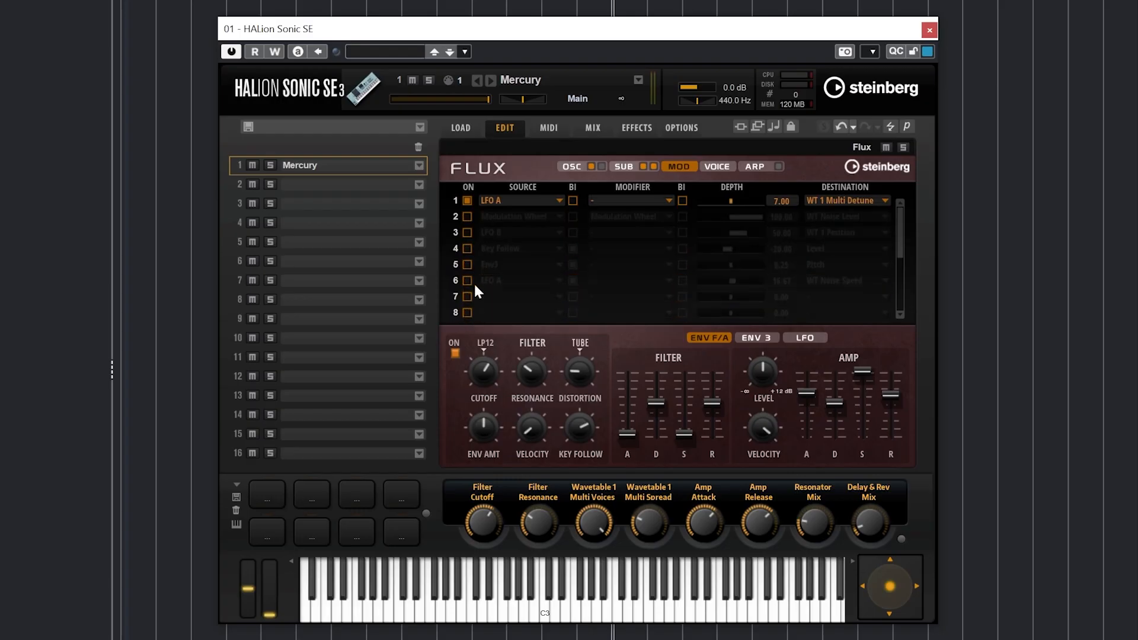
# Step: Keep LFO A as the source of the first modulation, and route it to Pitch with a depth of 1.16
pyautogui.click(503, 207)
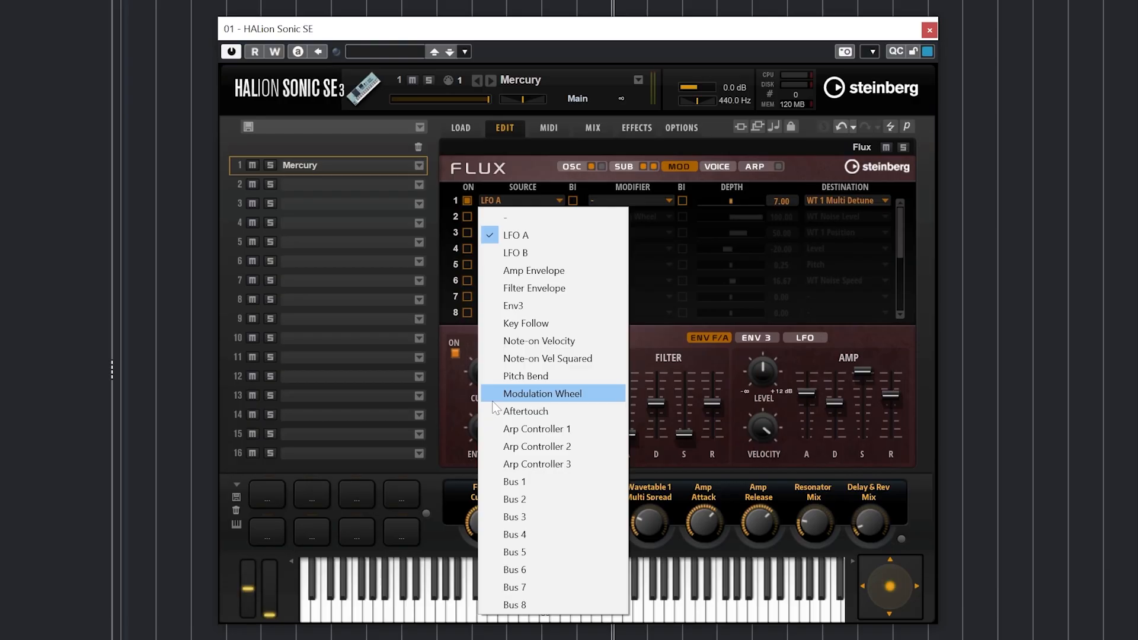
pyautogui.click(546, 183)
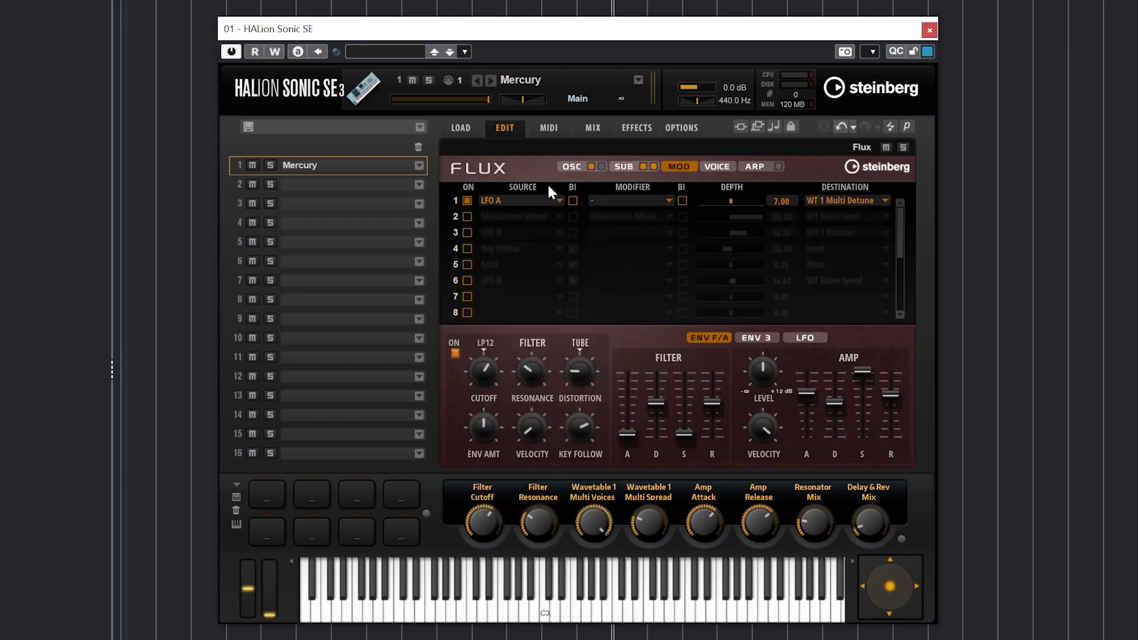
pyautogui.click(846, 201)
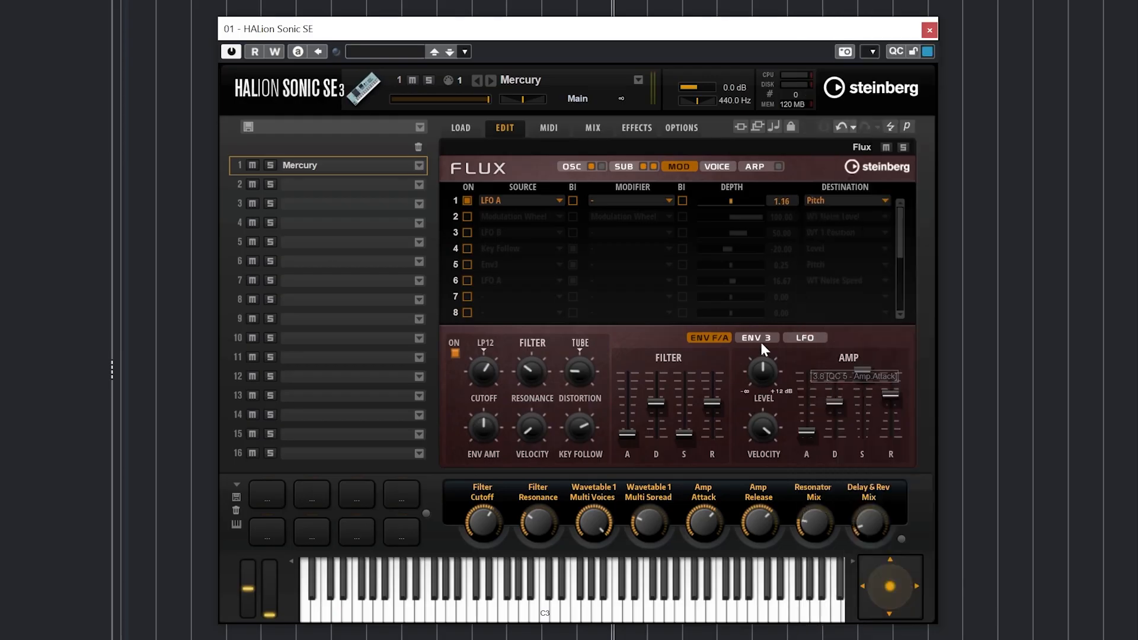
# Step: Lower LFO A's frequency to about 0.10 Hz and reduce its shape
pyautogui.click(805, 337)
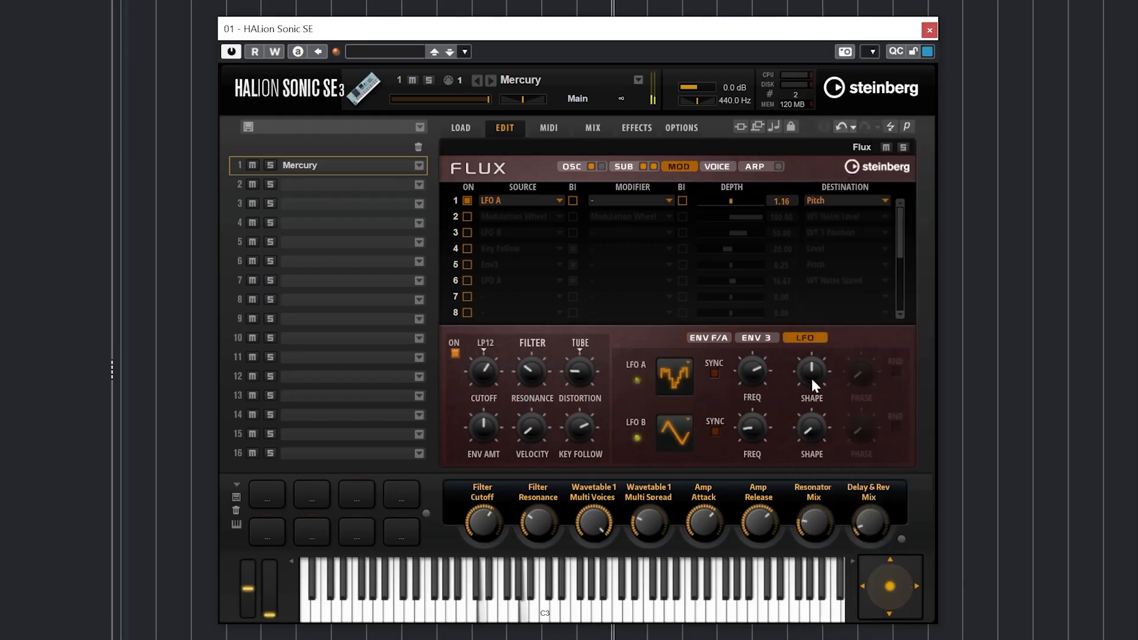
pyautogui.moveTo(753, 386); pyautogui.dragTo(752, 418)
pyautogui.moveTo(810, 364); pyautogui.dragTo(756, 468)
# Step: Increase the depth of the first modulation row to 17.84, and raise LFO A's frequency
pyautogui.click(627, 169)
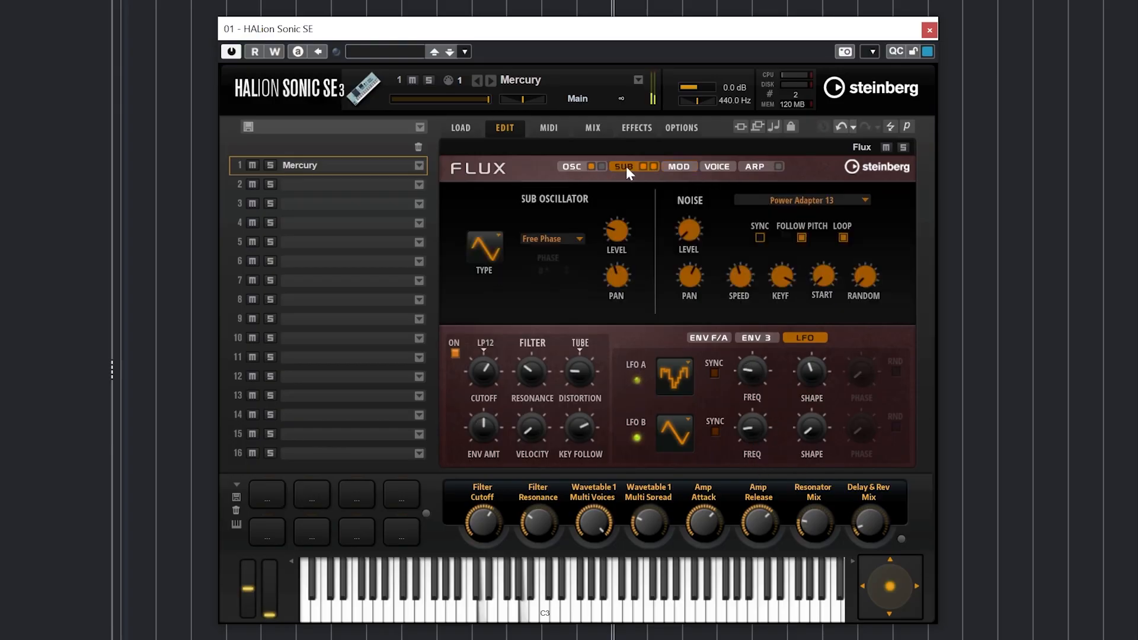
pyautogui.click(682, 167)
pyautogui.moveTo(758, 203)
pyautogui.mouseDown()
pyautogui.moveTo(738, 203)
pyautogui.moveTo(751, 203)
pyautogui.mouseUp()
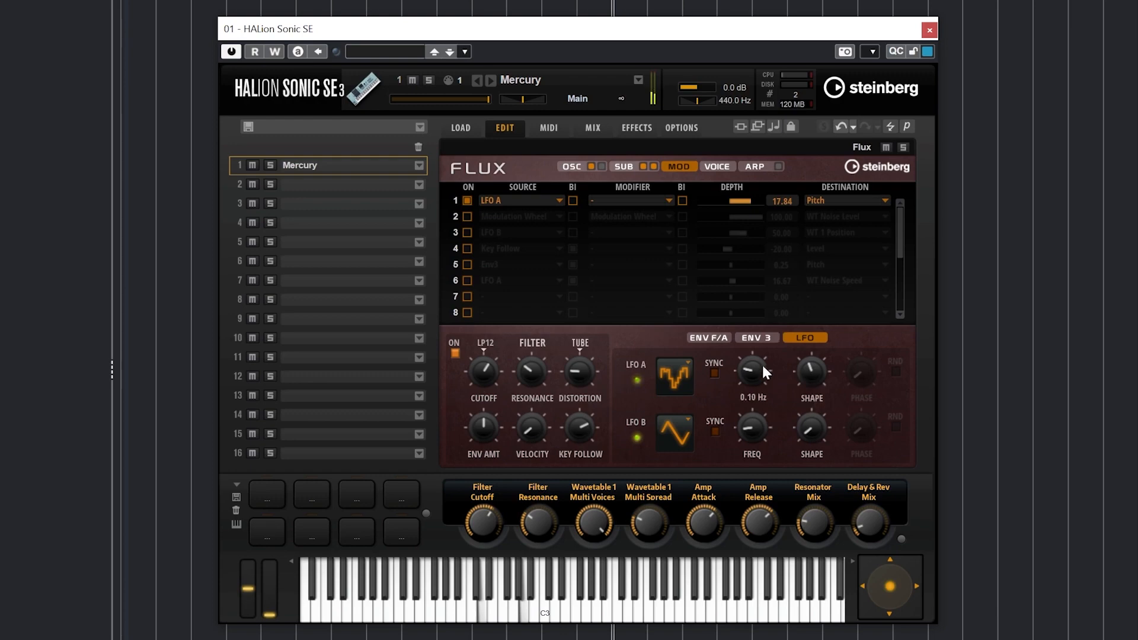
pyautogui.moveTo(764, 369); pyautogui.dragTo(780, 317)
pyautogui.moveTo(752, 371); pyautogui.dragTo(757, 385)
# Step: Try the Sine, Triangle and Saw waveforms on LFO A, end on Log, and disable the first modulation row
pyautogui.click(677, 380)
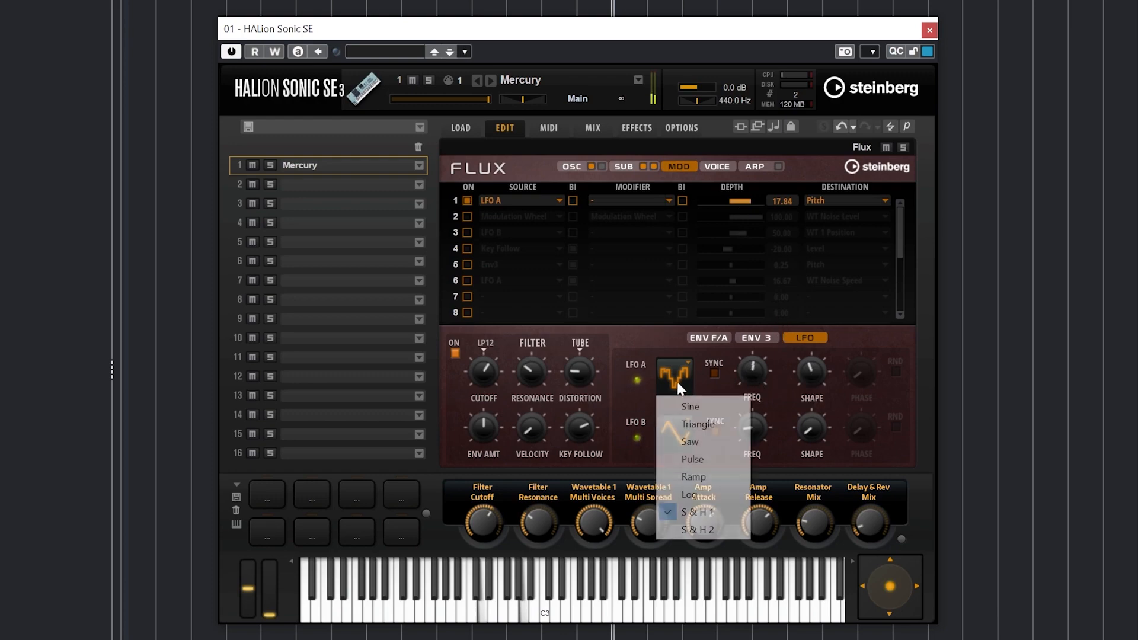
pyautogui.click(704, 408)
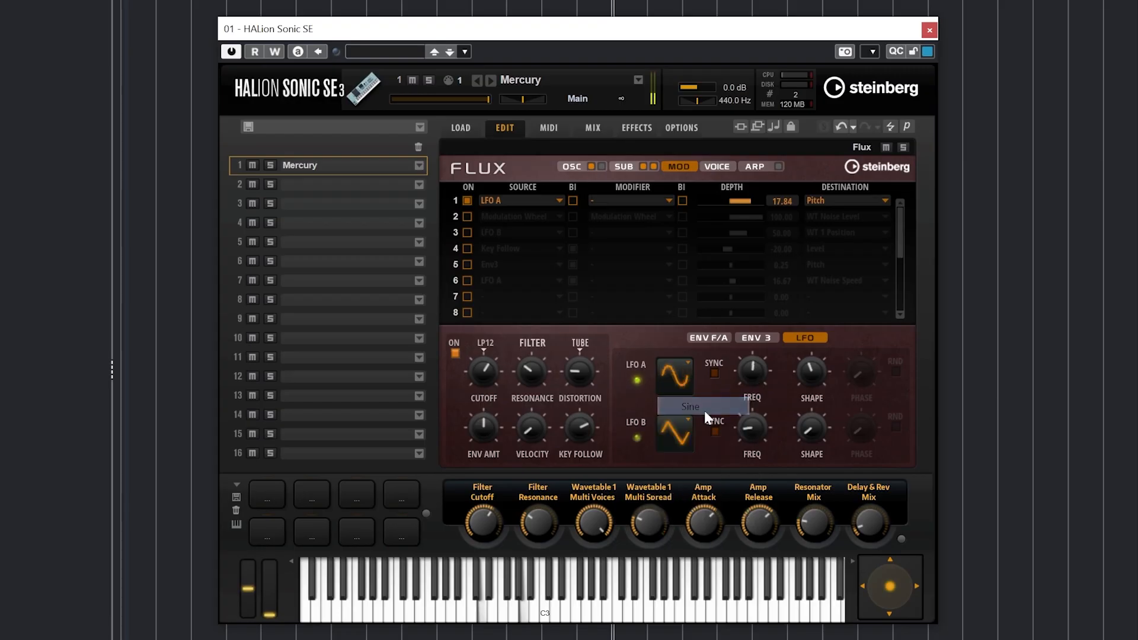
pyautogui.click(680, 369)
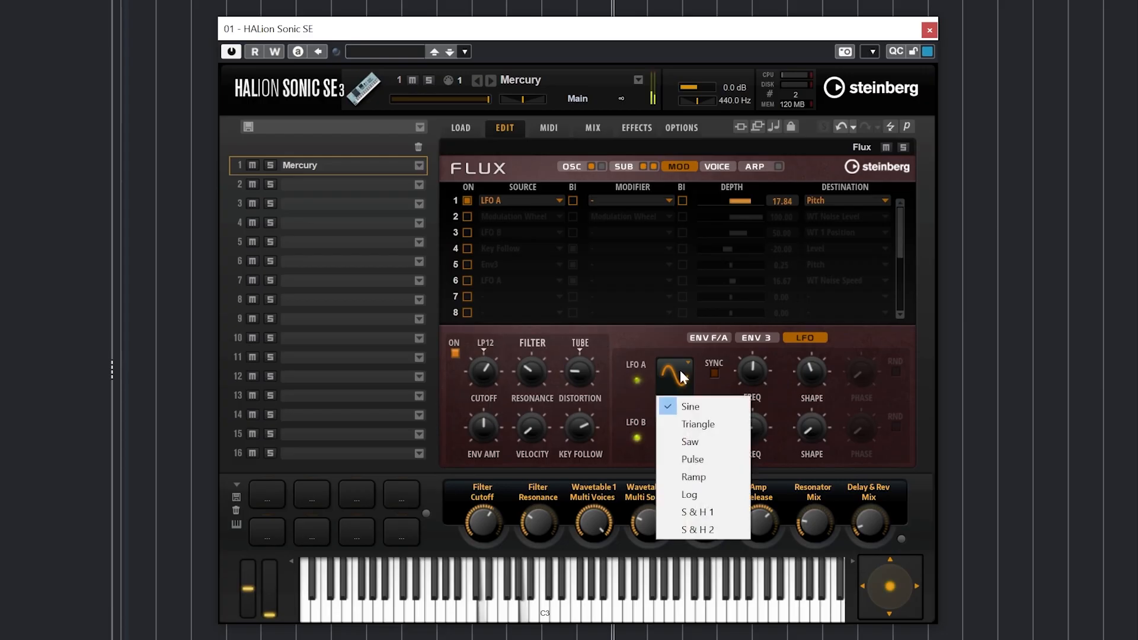
pyautogui.click(693, 423)
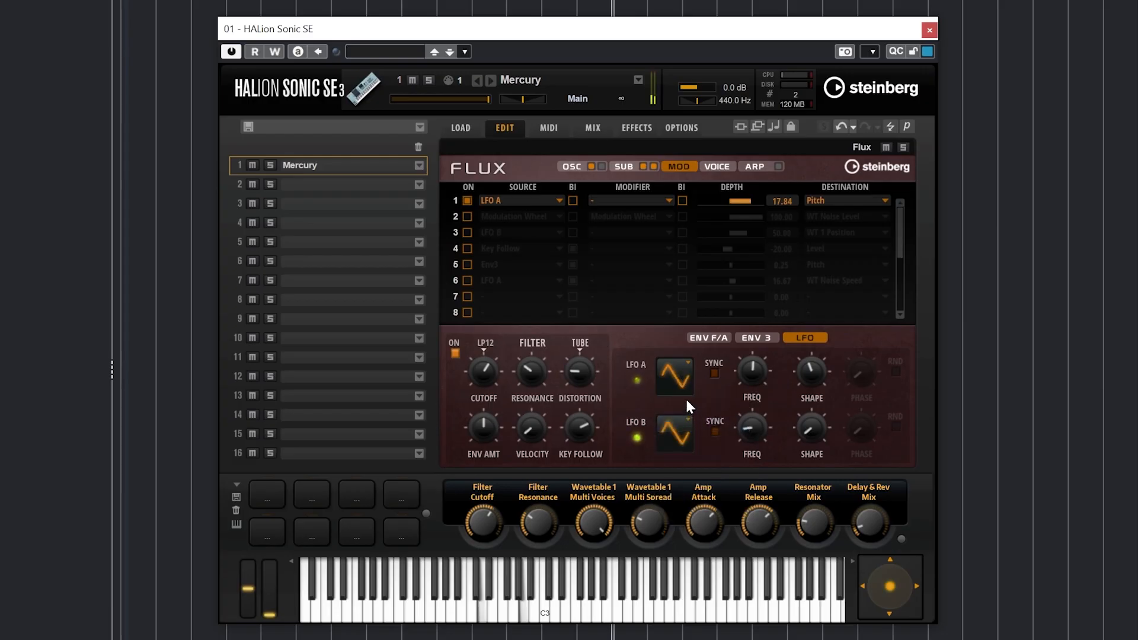
pyautogui.click(685, 394)
pyautogui.click(686, 442)
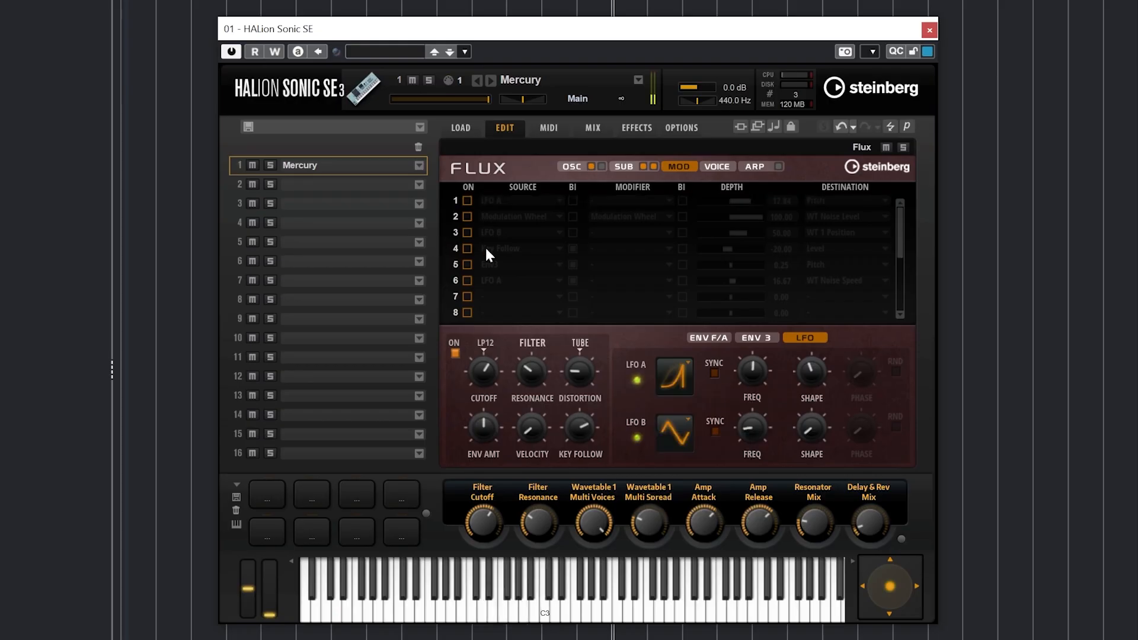
# Step: Try Mono with Retrigger off and on, return to 16-voice polyphony with the Normal trigger mode, and enable Glide
pyautogui.click(716, 166)
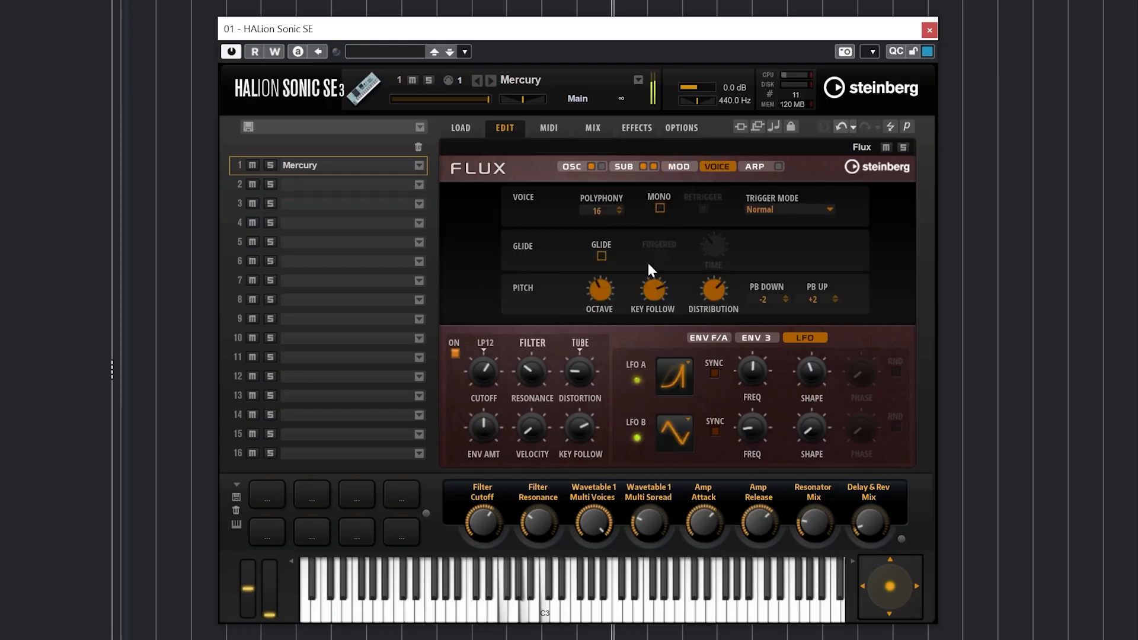
pyautogui.click(660, 209)
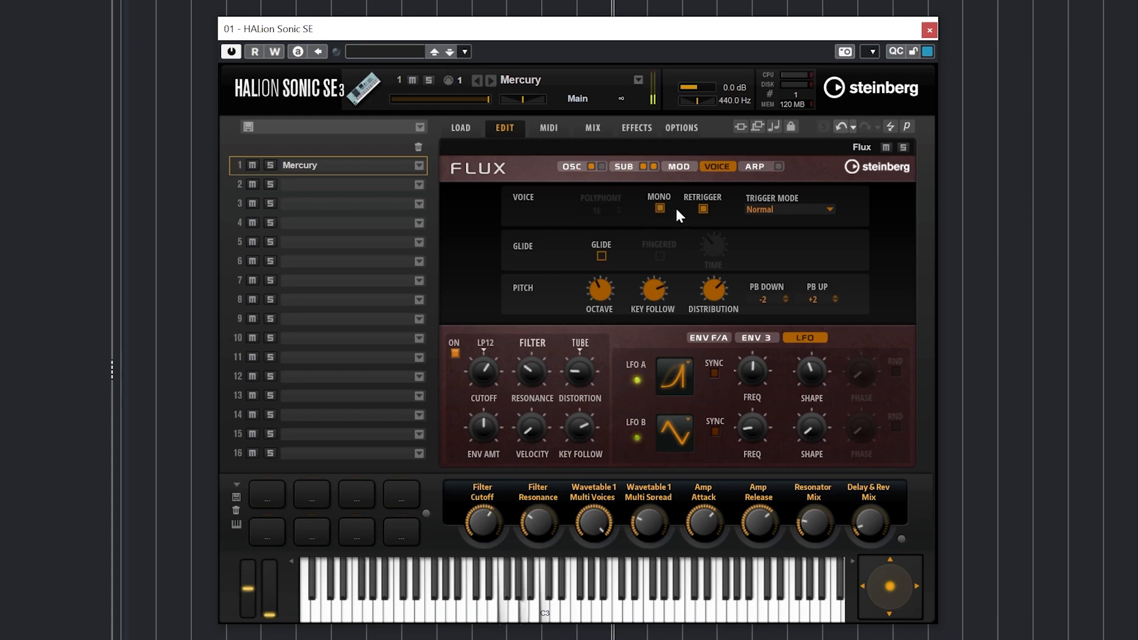
pyautogui.click(701, 209)
pyautogui.click(703, 209)
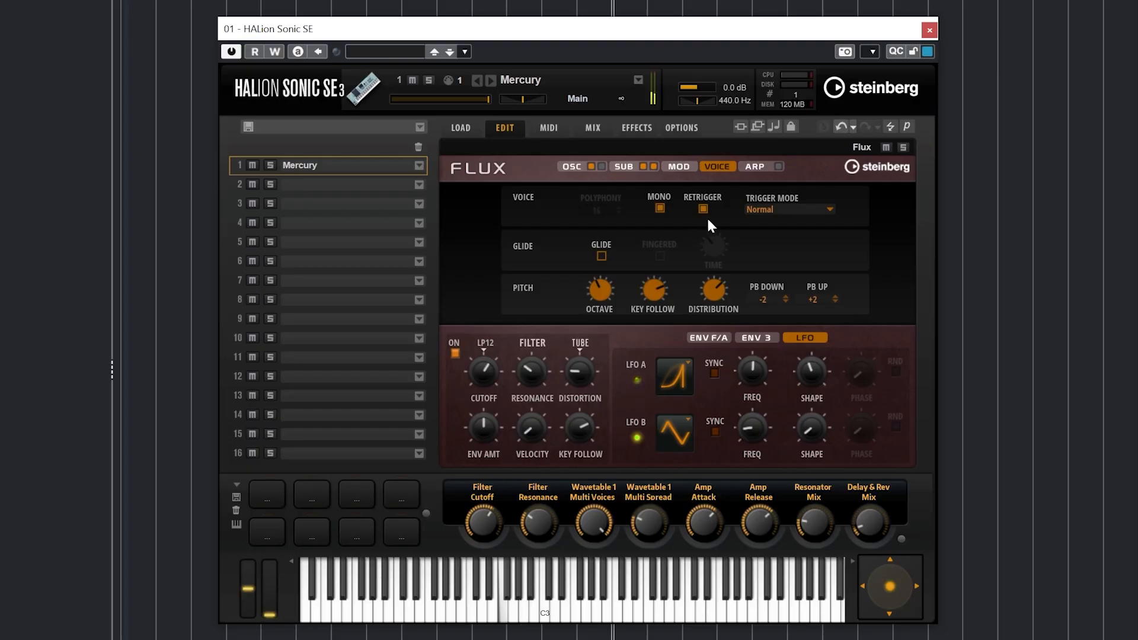
pyautogui.click(774, 209)
pyautogui.click(778, 244)
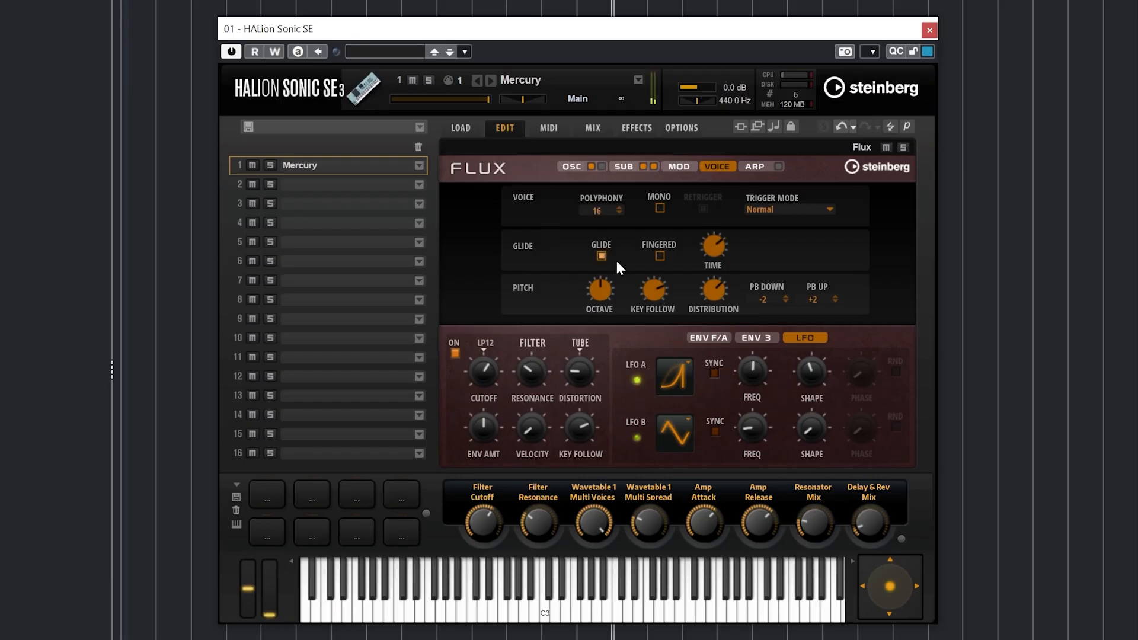
# Step: Turn on the arpeggiator and load the Bass&Chord Arp 01 phrase from the Bass & Chord category
pyautogui.click(679, 167)
pyautogui.click(753, 166)
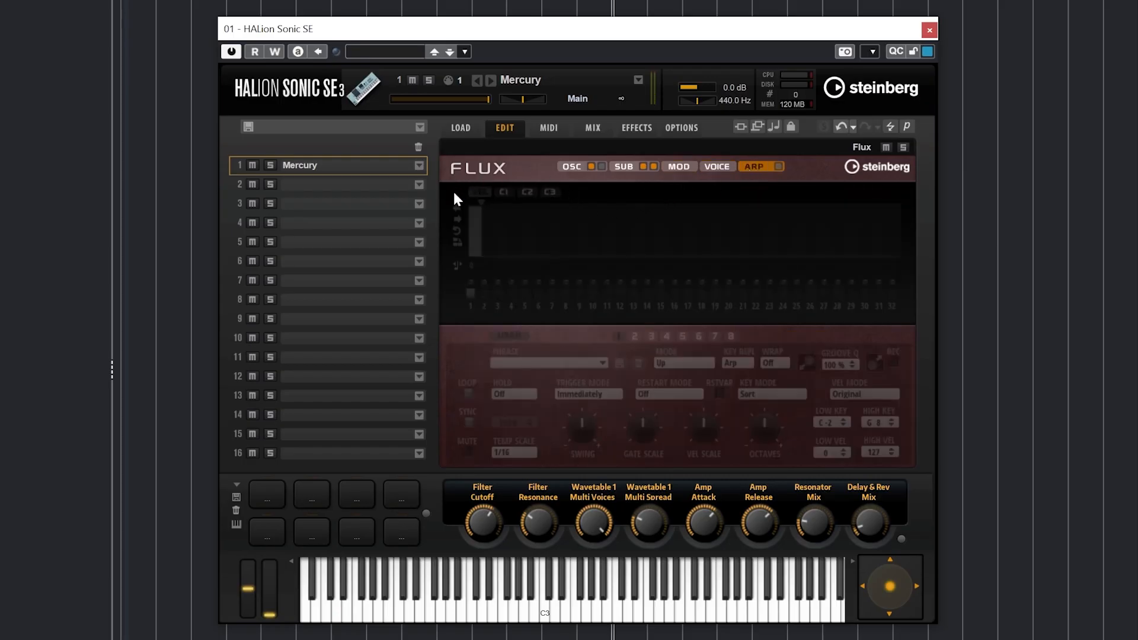
pyautogui.click(778, 166)
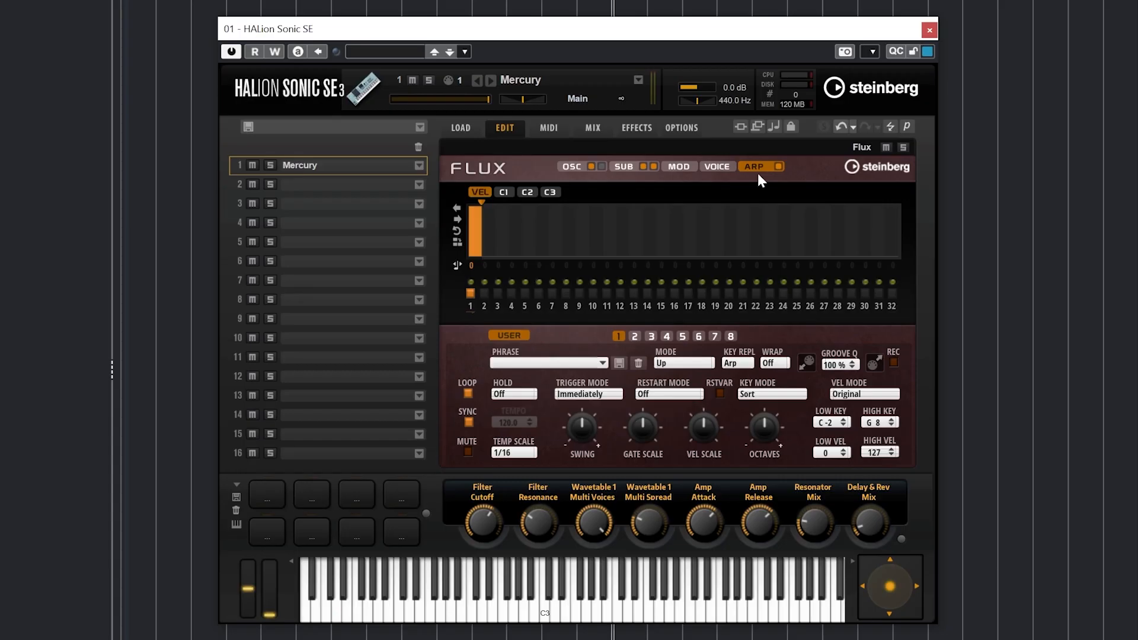
pyautogui.click(538, 363)
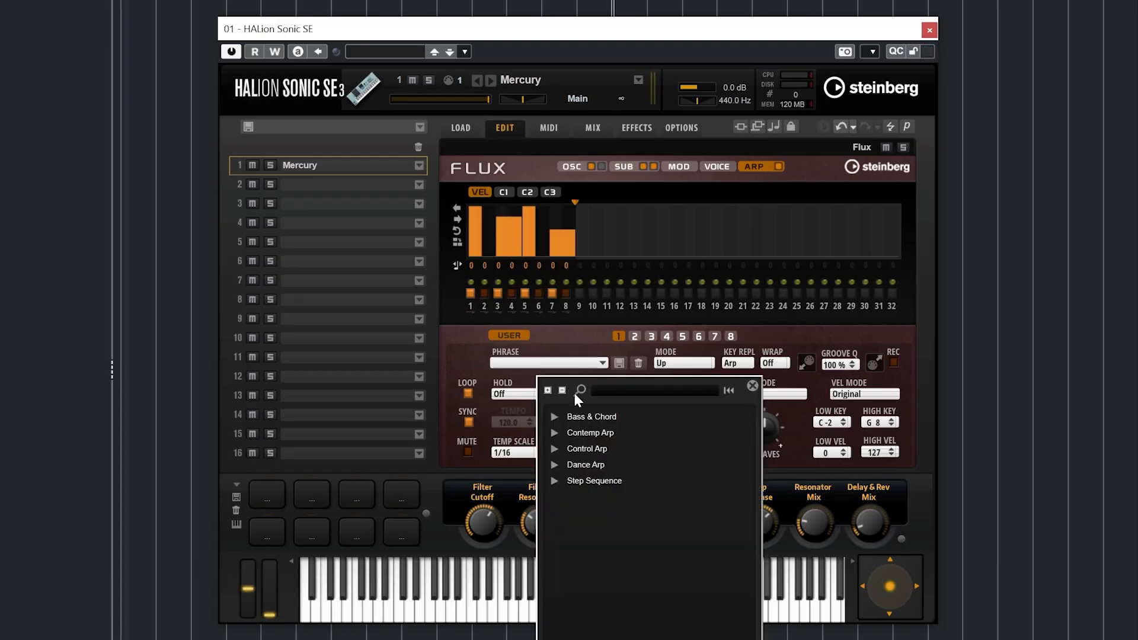
pyautogui.click(553, 417)
pyautogui.doubleClick(586, 433)
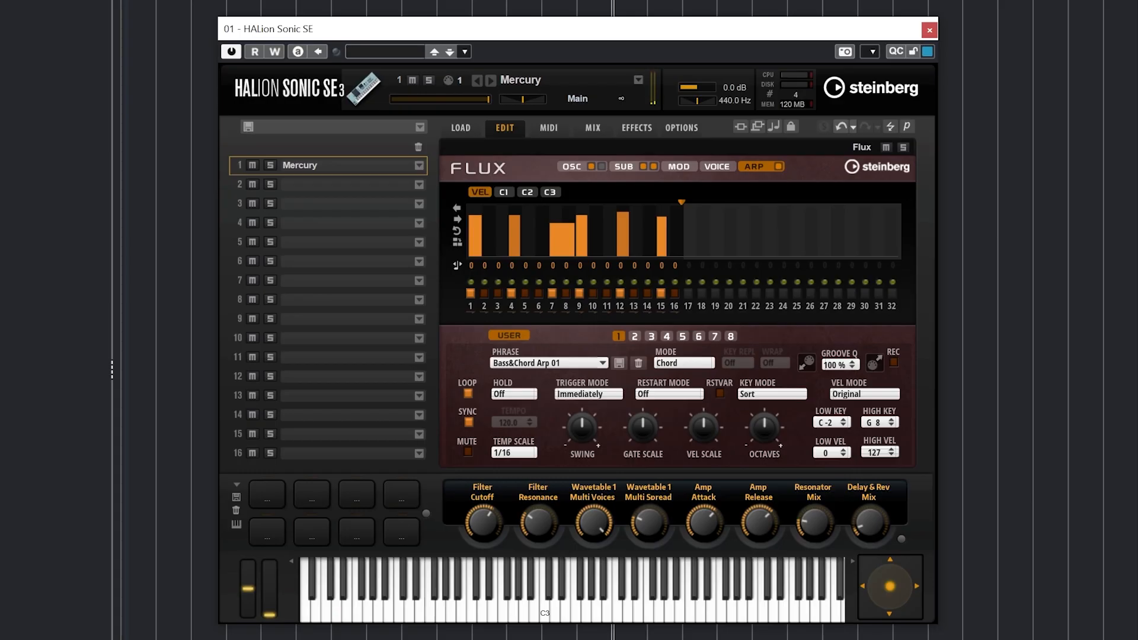
# Step: Shorten the arpeggiator phrase to 8 steps, and give step 4 a velocity of about 75 and a gate length of about 2.03
pyautogui.moveTo(685, 208); pyautogui.dragTo(575, 212)
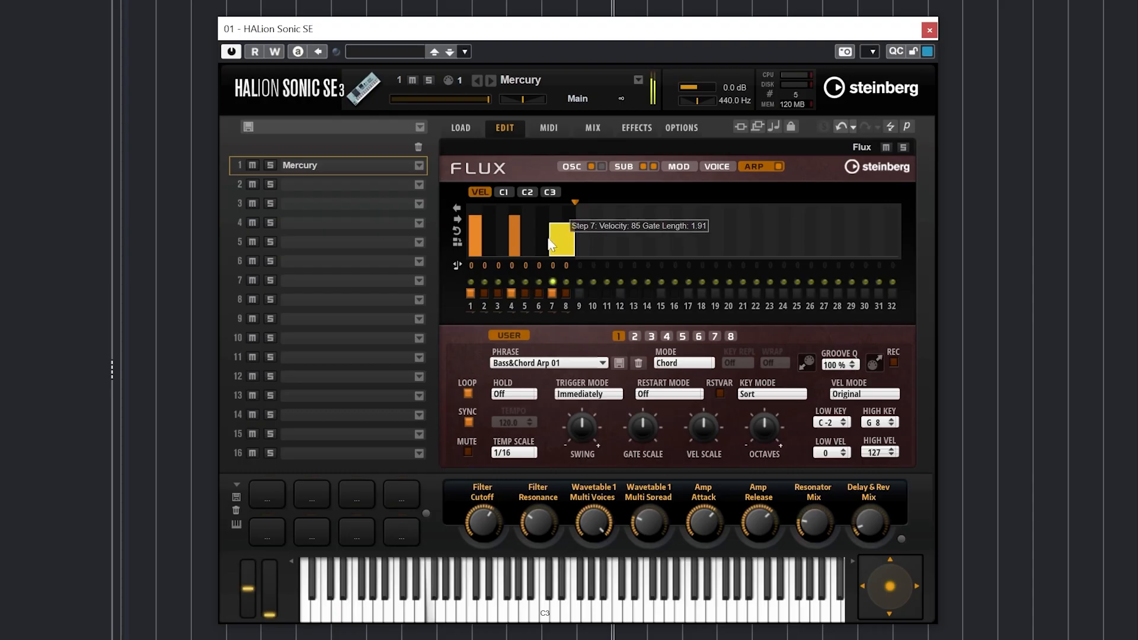
pyautogui.moveTo(517, 247); pyautogui.dragTo(526, 243)
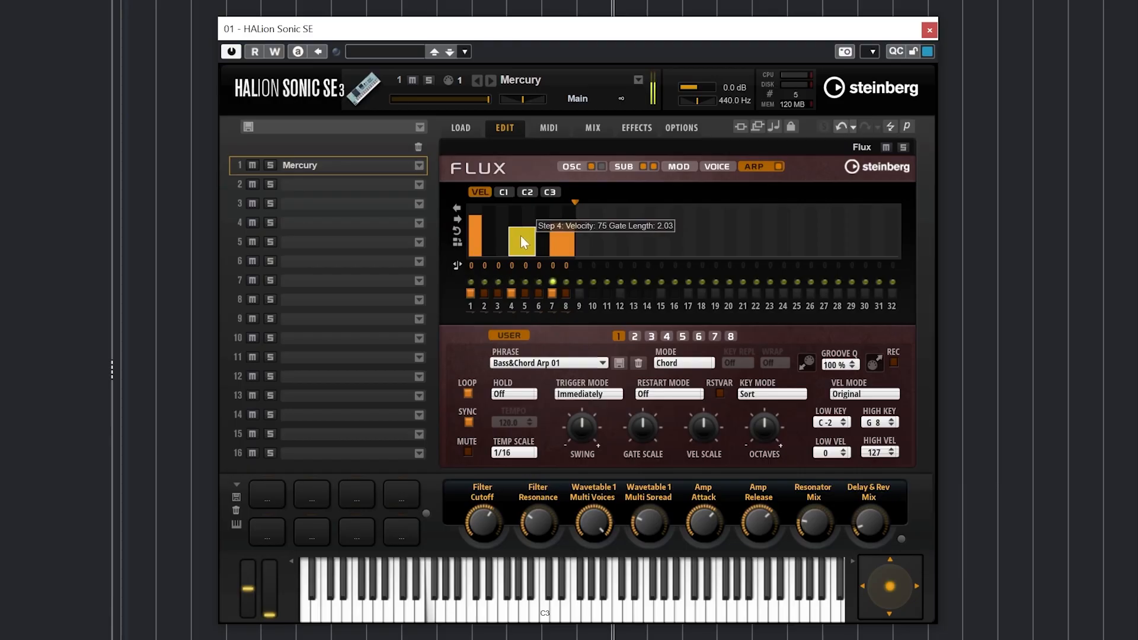
pyautogui.moveTo(521, 236)
pyautogui.mouseDown()
pyautogui.moveTo(536, 236)
pyautogui.moveTo(517, 242)
pyautogui.mouseUp()
# Step: Fill the gaps following step 4 and step 1 of the arpeggiator phrase
pyautogui.rightClick(516, 244)
pyautogui.click(550, 293)
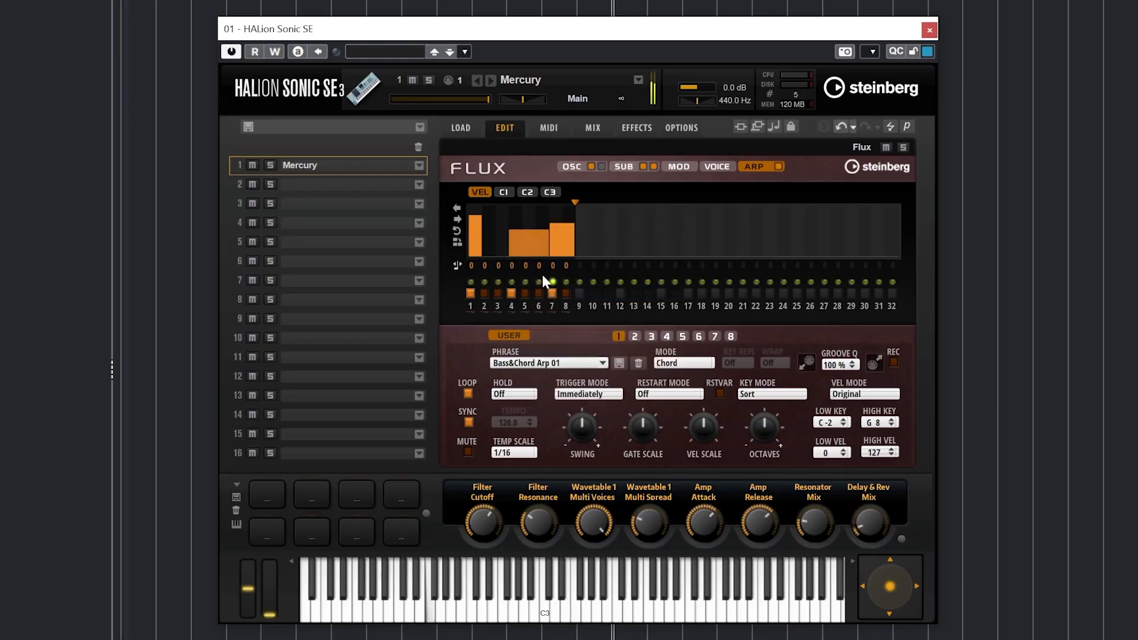
pyautogui.rightClick(482, 235)
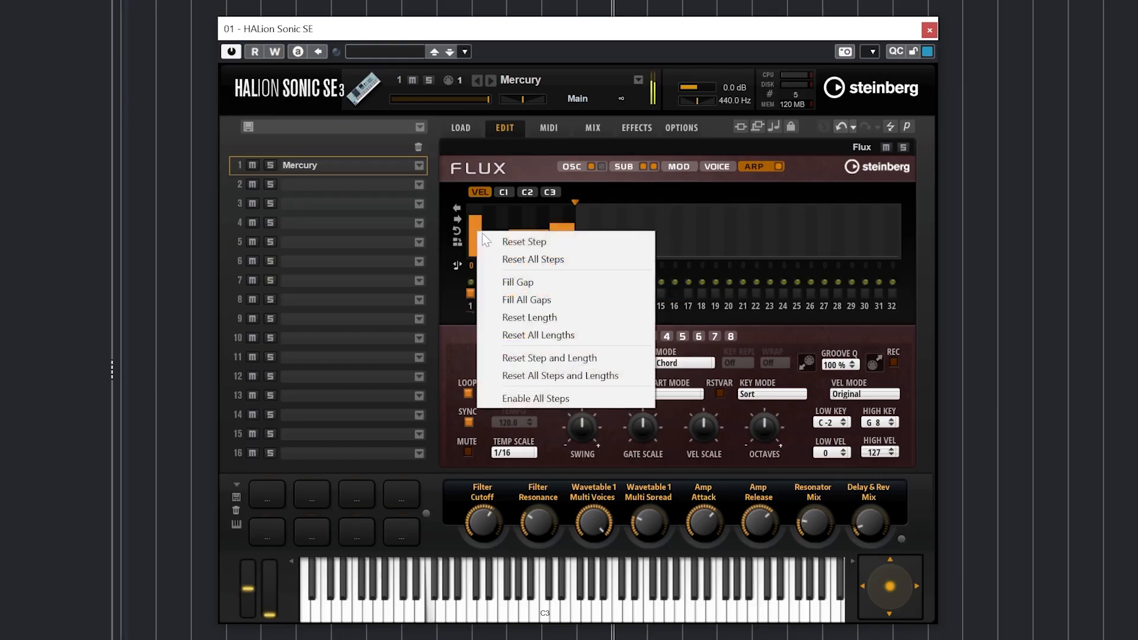
pyautogui.click(507, 296)
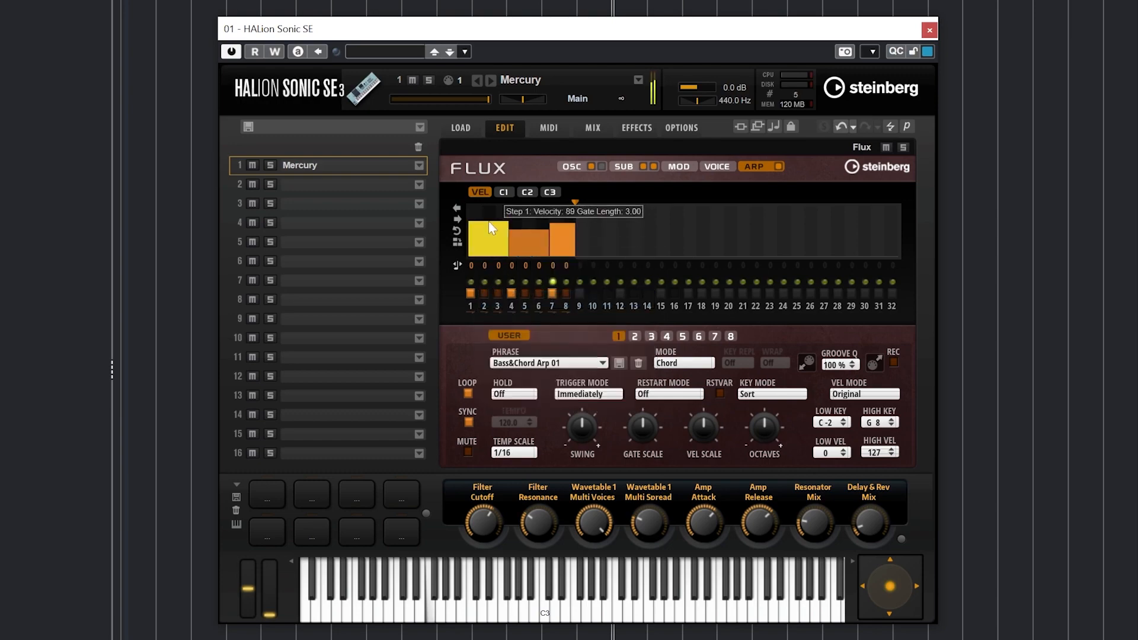
# Step: Lower the velocity of arpeggiator step 1 to about 37 and reset the lengths of all steps
pyautogui.moveTo(488, 221); pyautogui.dragTo(490, 248)
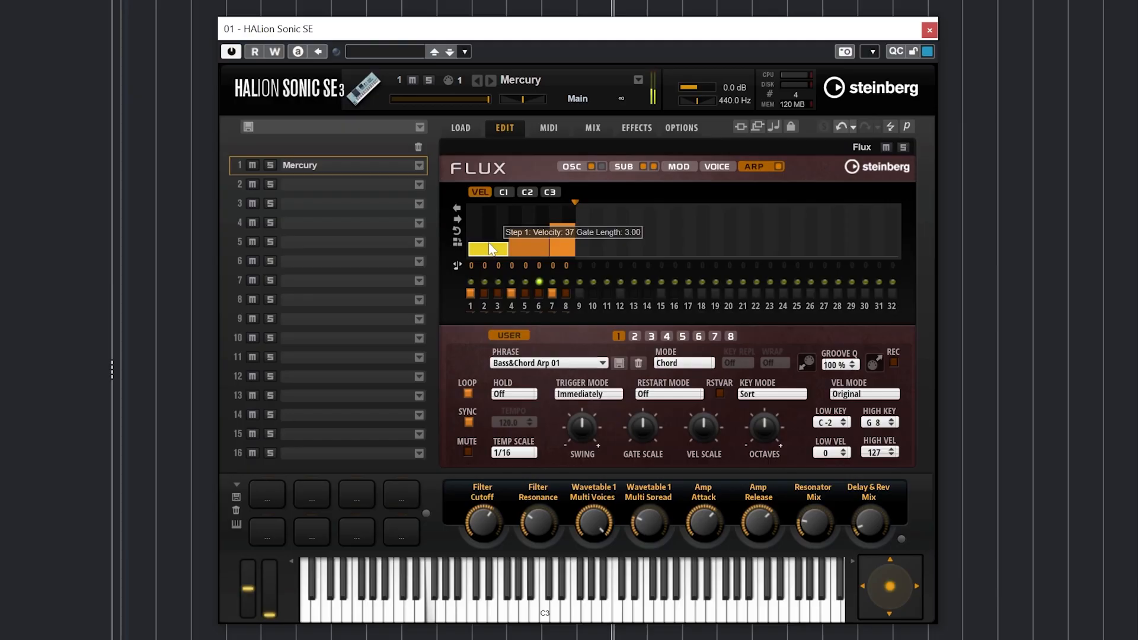
pyautogui.rightClick(490, 247)
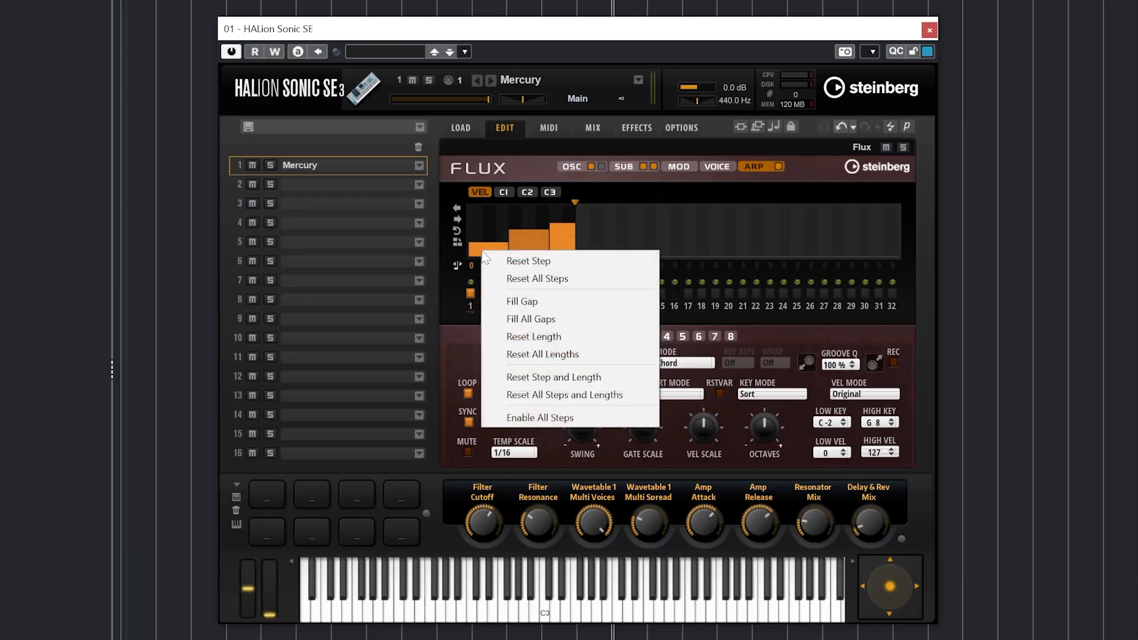
pyautogui.click(516, 348)
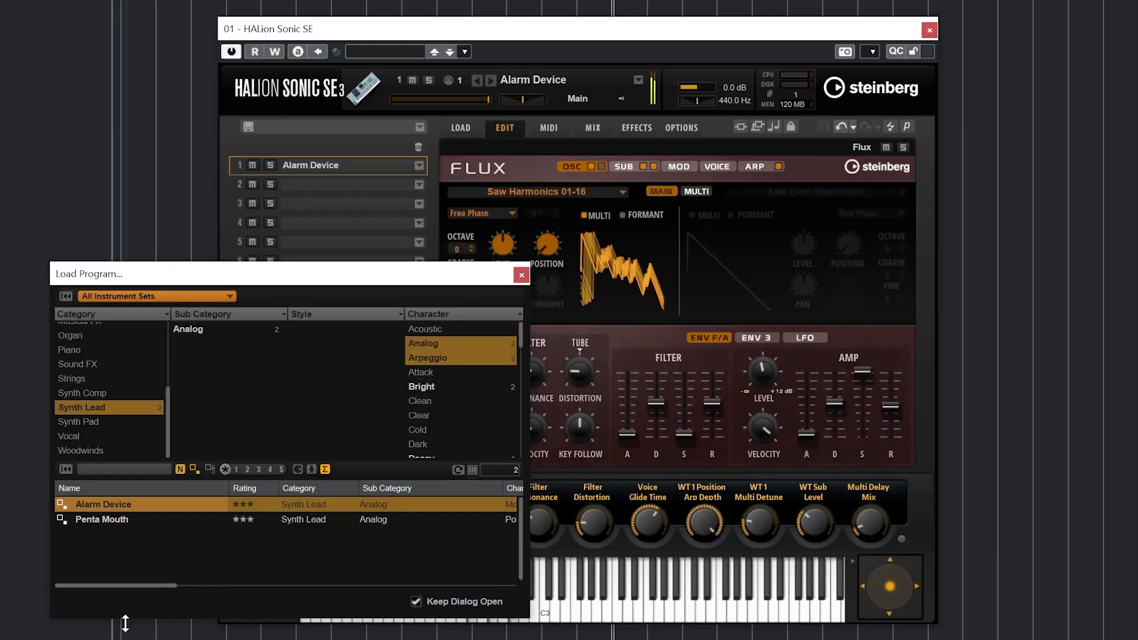
# Step: Open the arpeggiator of the Alarm Device program and try its Down, Up/Down 1 and Down/Up 1 modes
pyautogui.click(521, 275)
pyautogui.click(740, 169)
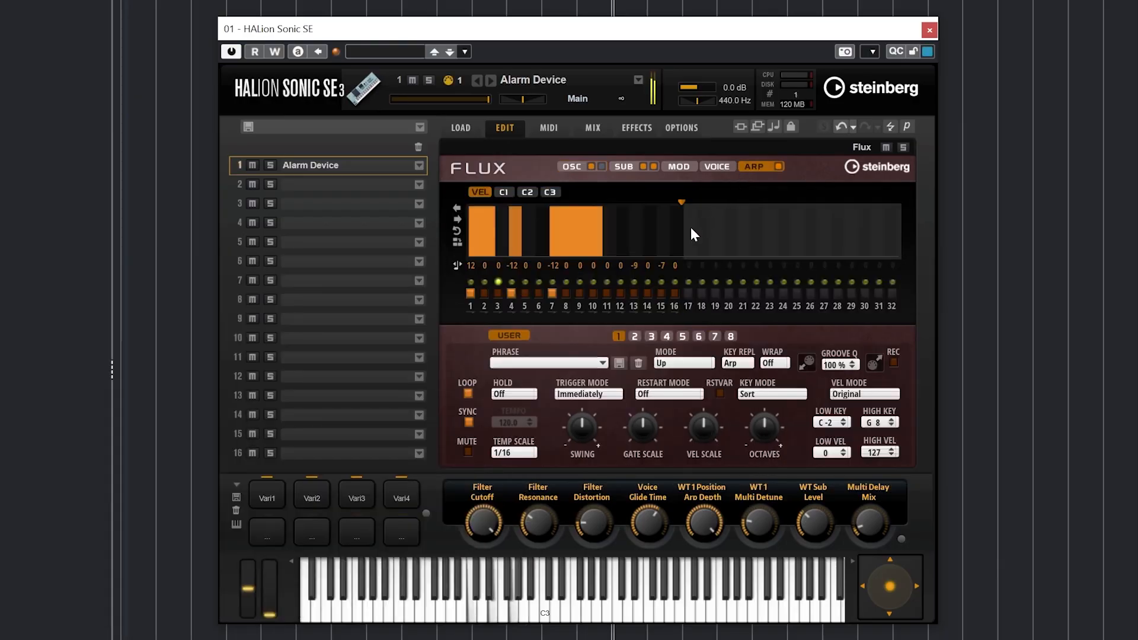
pyautogui.click(676, 363)
pyautogui.click(690, 432)
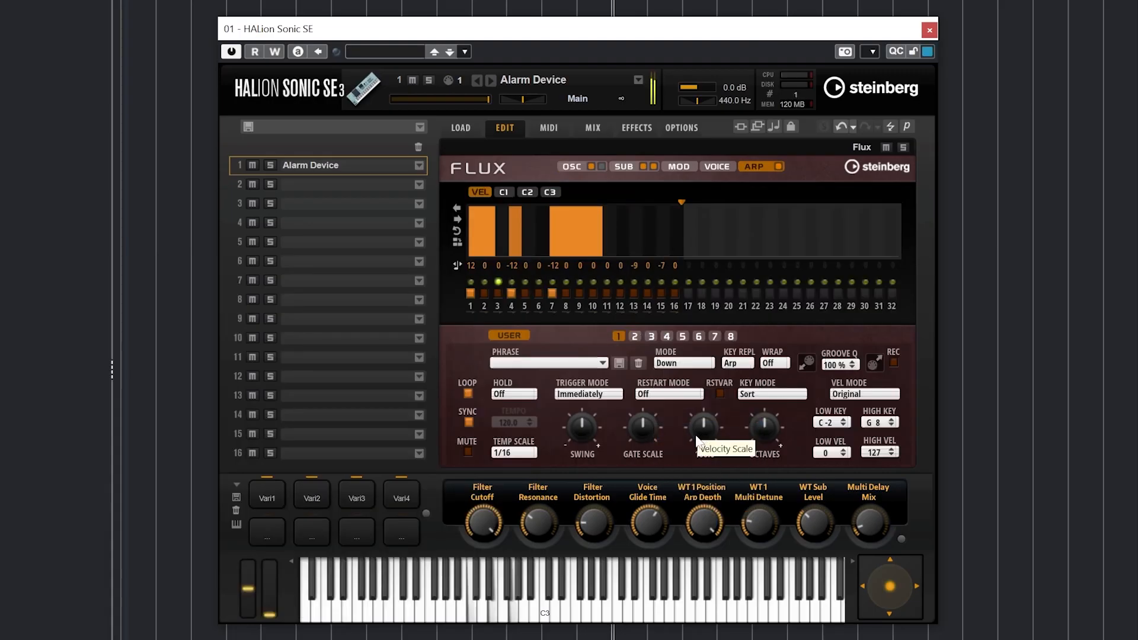
pyautogui.click(682, 363)
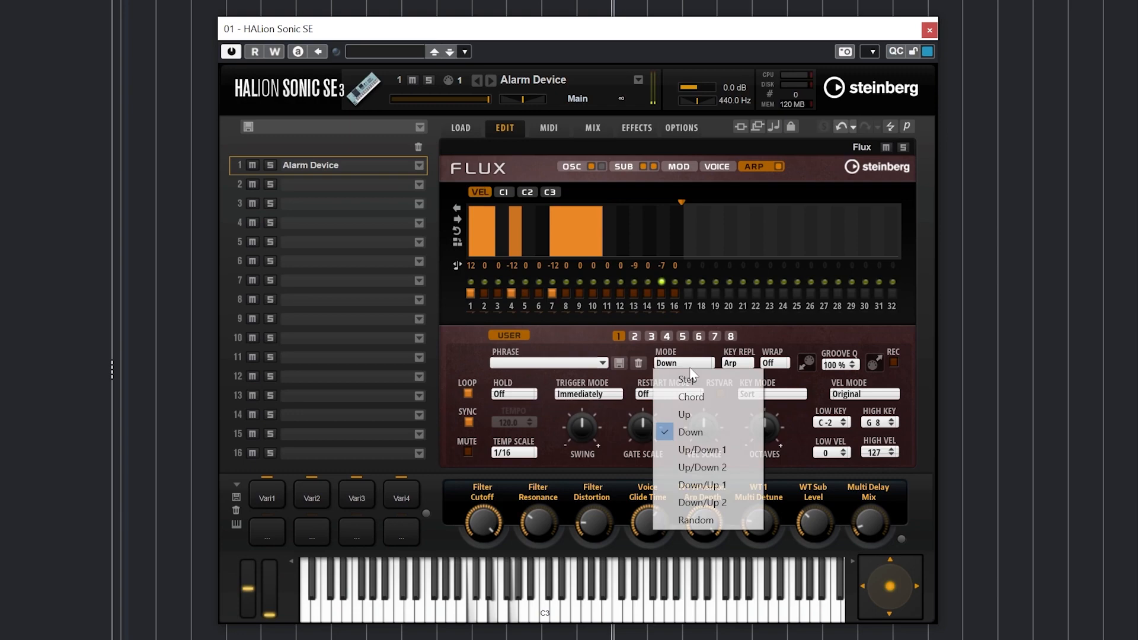
pyautogui.click(701, 450)
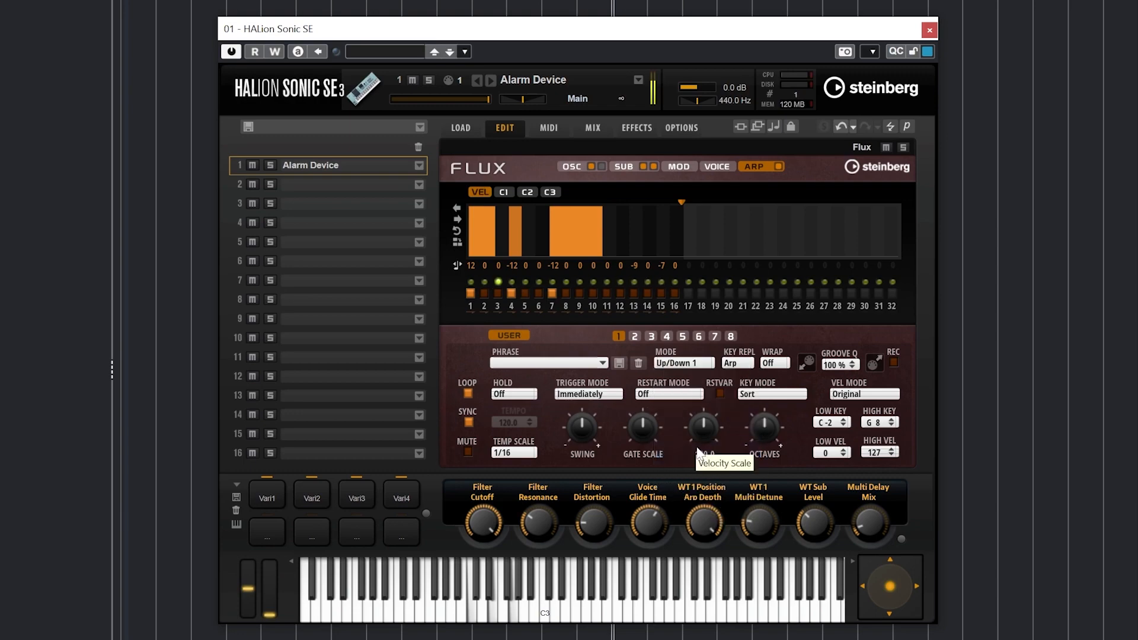
pyautogui.click(689, 363)
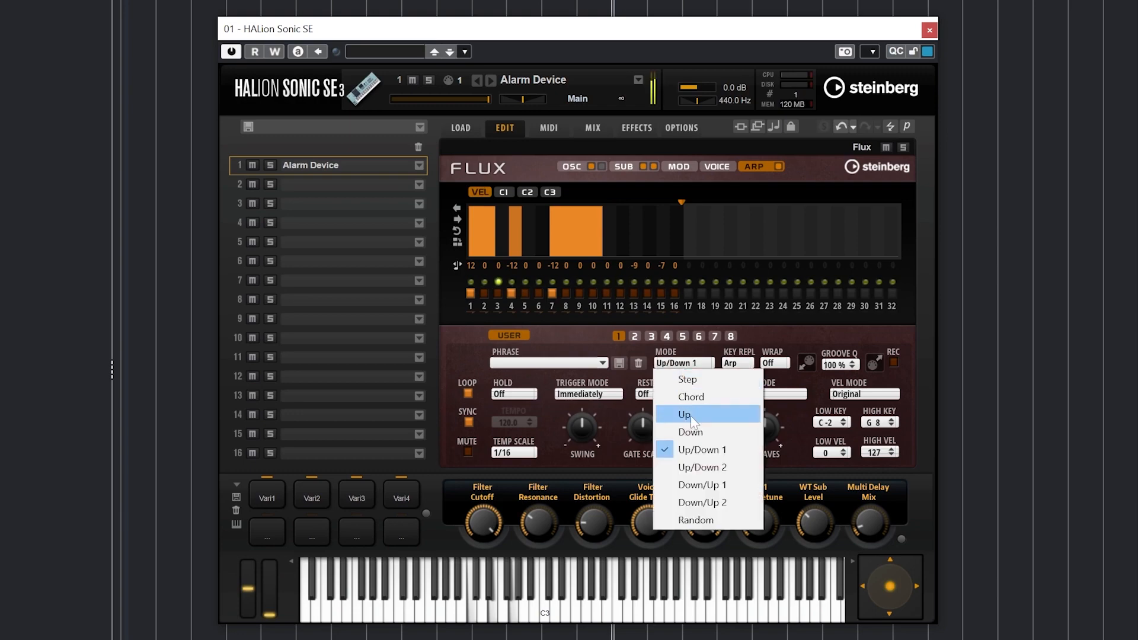
pyautogui.click(713, 485)
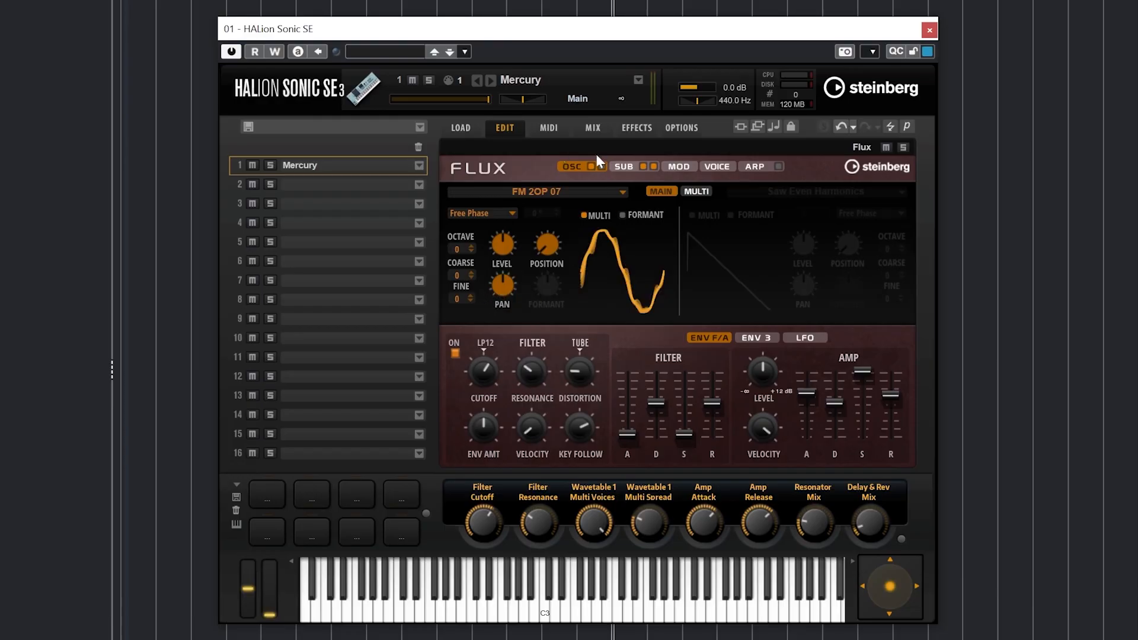
# Step: Review the sub oscillator and modulation matrix pages of Mercury and return to the oscillator page
pyautogui.click(616, 169)
pyautogui.click(681, 169)
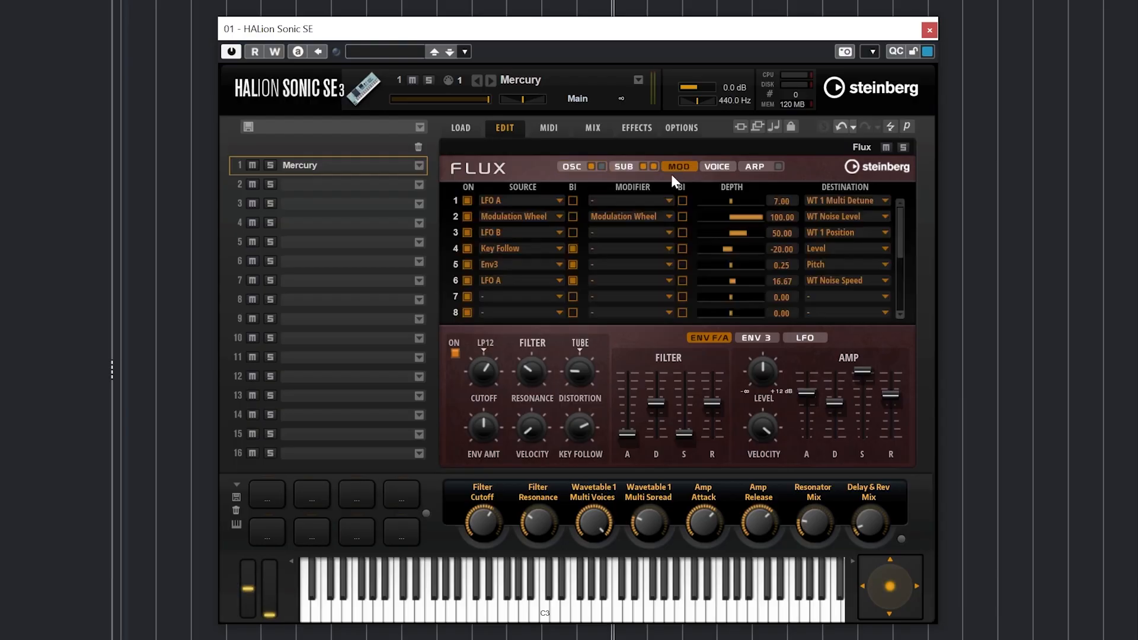
pyautogui.click(562, 168)
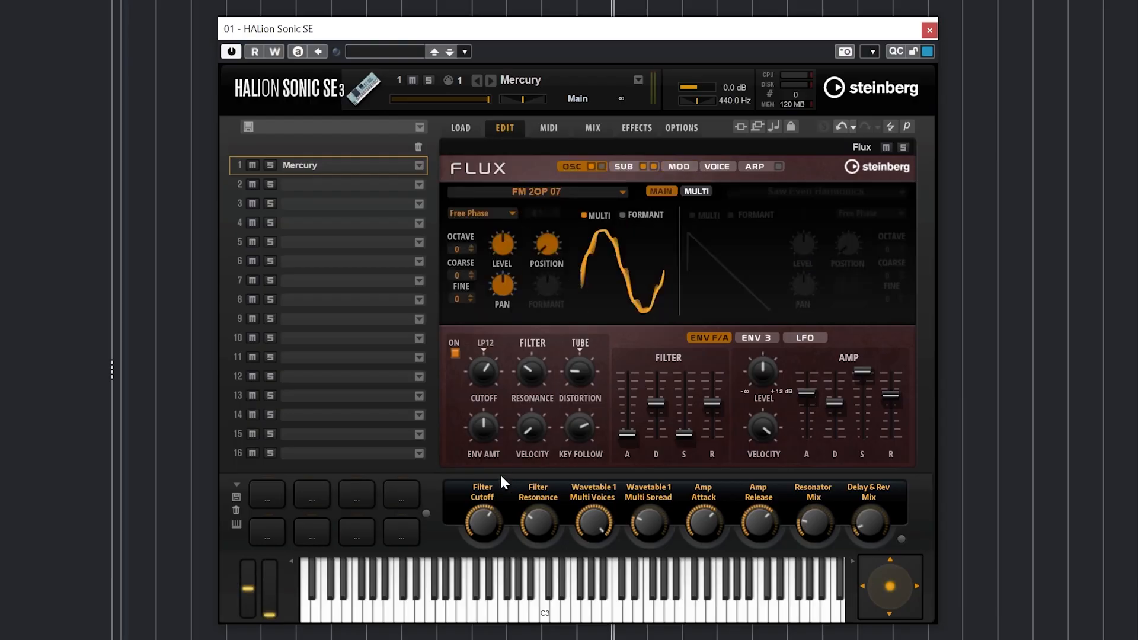
# Step: Compare the Mercury sound with the filter off and on, and lower the filter cutoff
pyautogui.moveTo(478, 385)
pyautogui.click(454, 355)
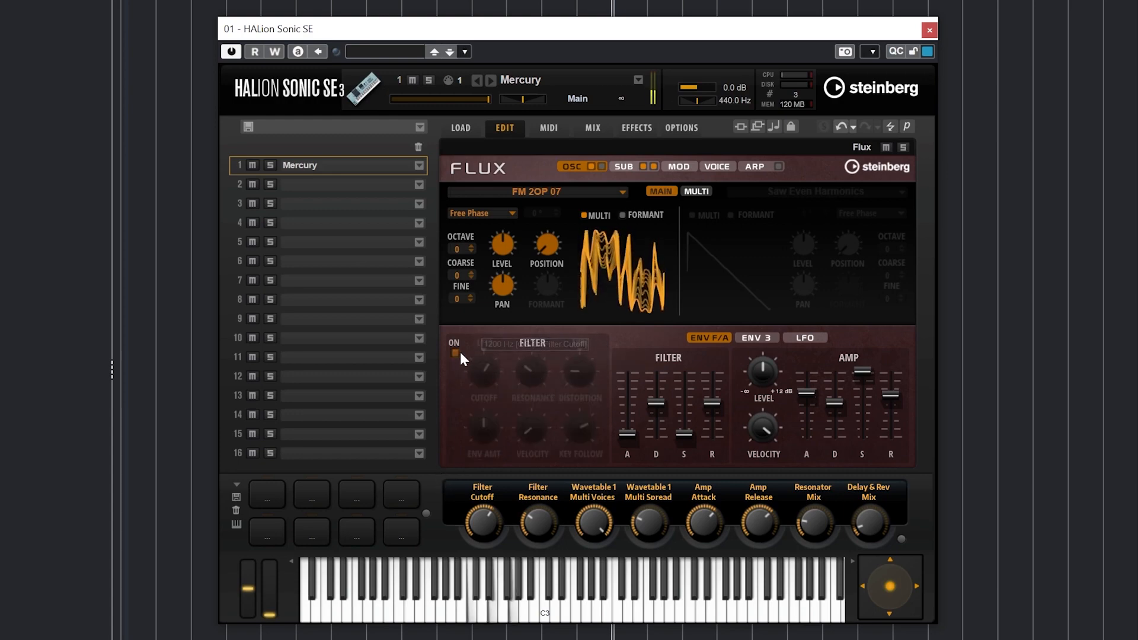
pyautogui.click(455, 354)
pyautogui.moveTo(483, 362); pyautogui.dragTo(484, 397)
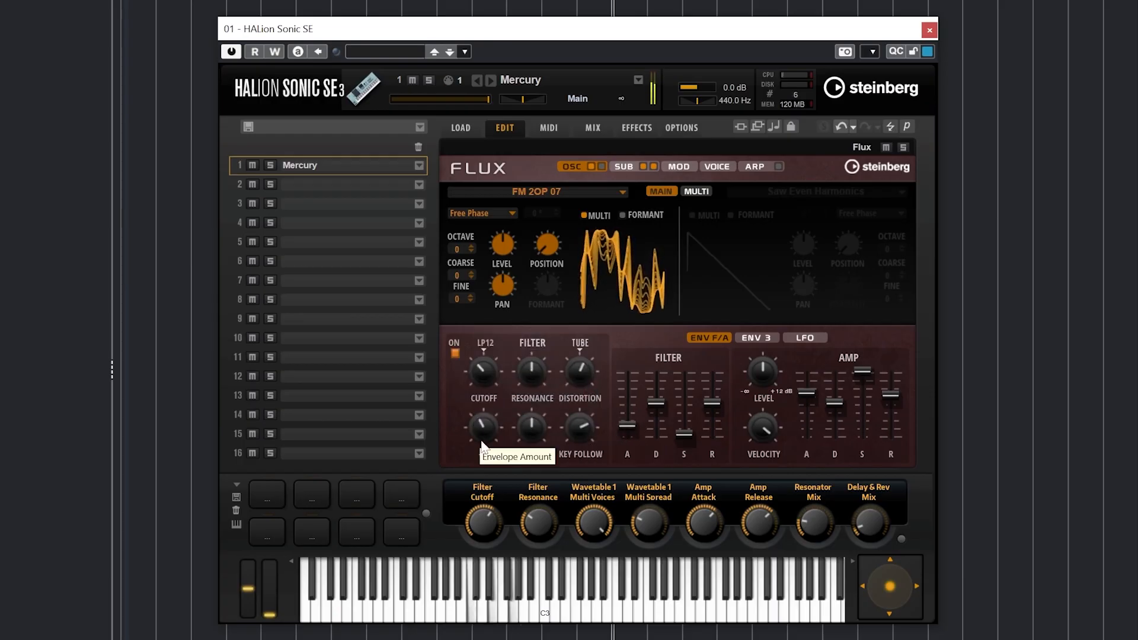
# Step: Lower the filter's envelope amount and velocity amount, and raise its resonance slightly
pyautogui.moveTo(480, 440); pyautogui.dragTo(479, 503)
pyautogui.moveTo(535, 429); pyautogui.dragTo(504, 496)
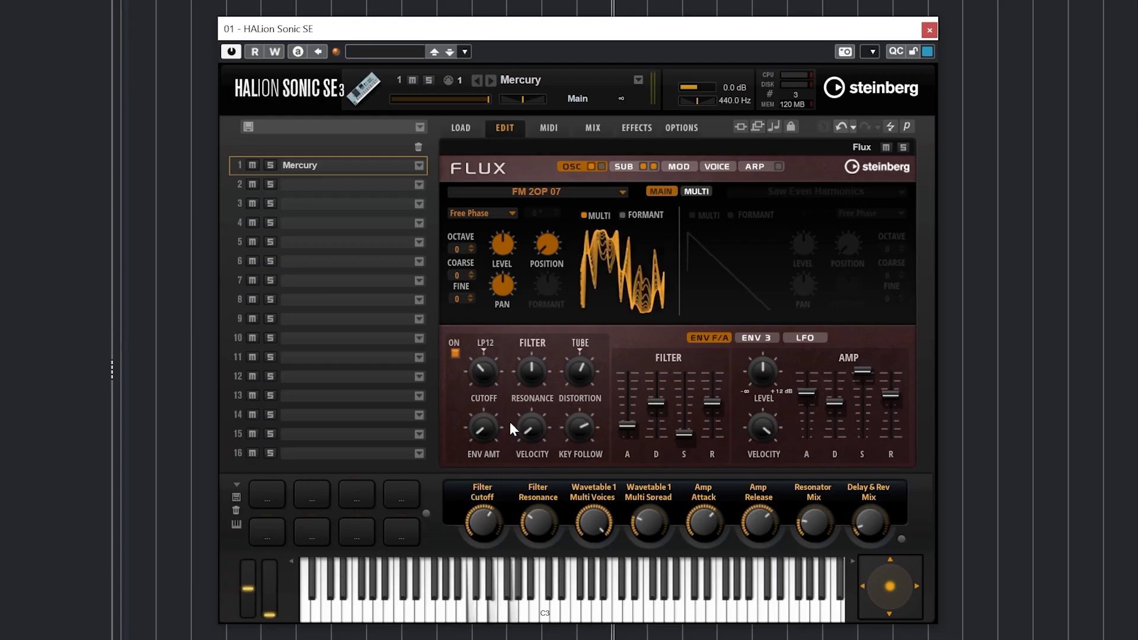
pyautogui.moveTo(526, 365)
pyautogui.mouseDown()
pyautogui.moveTo(541, 302)
pyautogui.moveTo(520, 351)
pyautogui.moveTo(535, 331)
pyautogui.moveTo(526, 343)
pyautogui.mouseUp()
# Step: Raise the filter envelope's attack to about 54.4 and adjust its sustain and release
pyautogui.moveTo(627, 424); pyautogui.dragTo(631, 401)
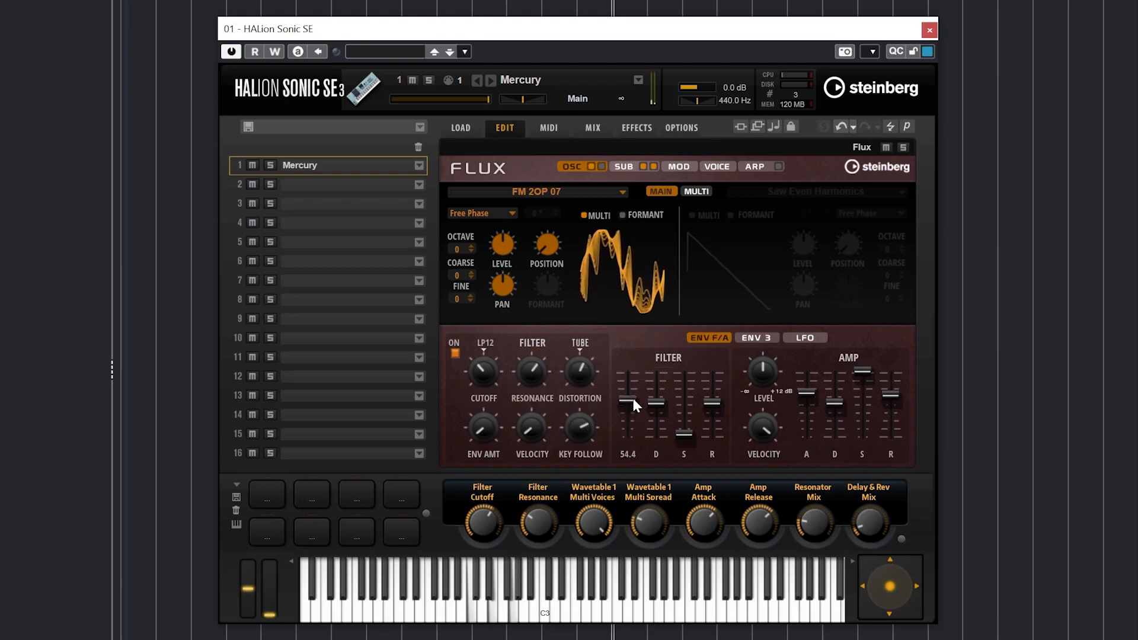
pyautogui.moveTo(685, 435); pyautogui.dragTo(707, 422)
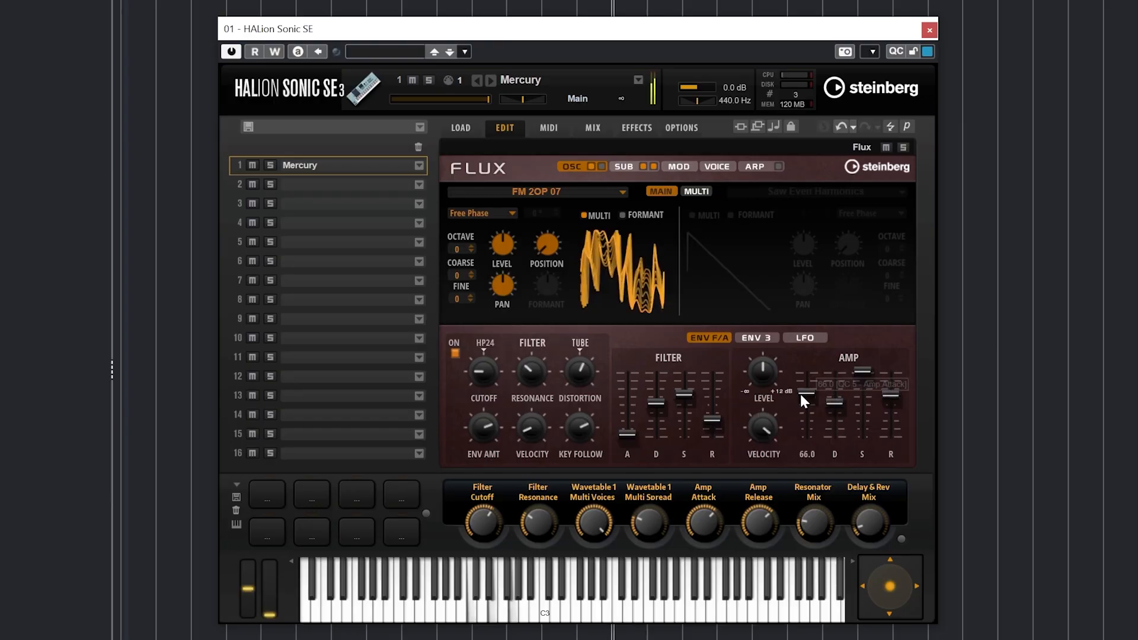
# Step: Try an amp attack of 0.0 and raise it again, and drop the amp sustain to about 11.4 before raising it to about 93.7
pyautogui.moveTo(801, 393); pyautogui.dragTo(803, 433)
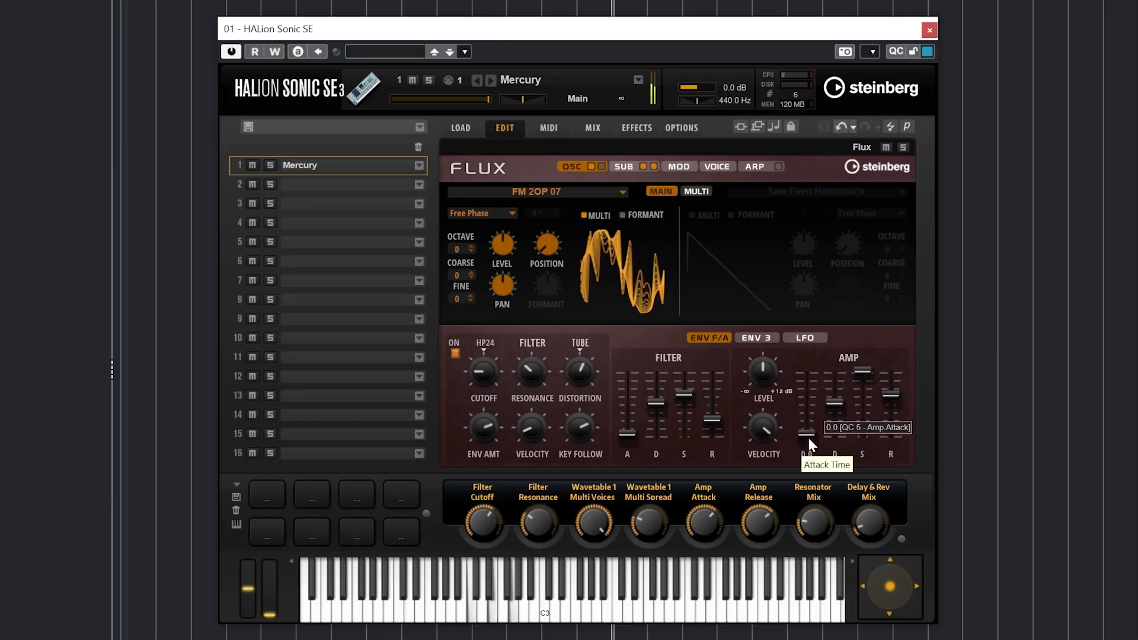
pyautogui.moveTo(807, 437); pyautogui.dragTo(811, 394)
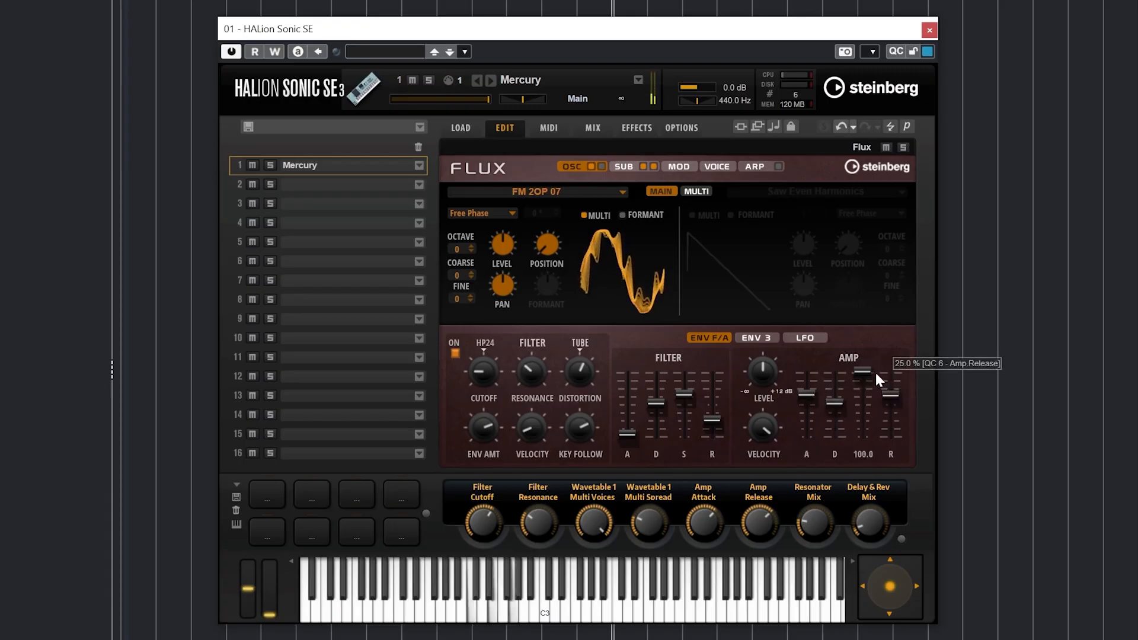
pyautogui.moveTo(863, 373); pyautogui.dragTo(853, 435)
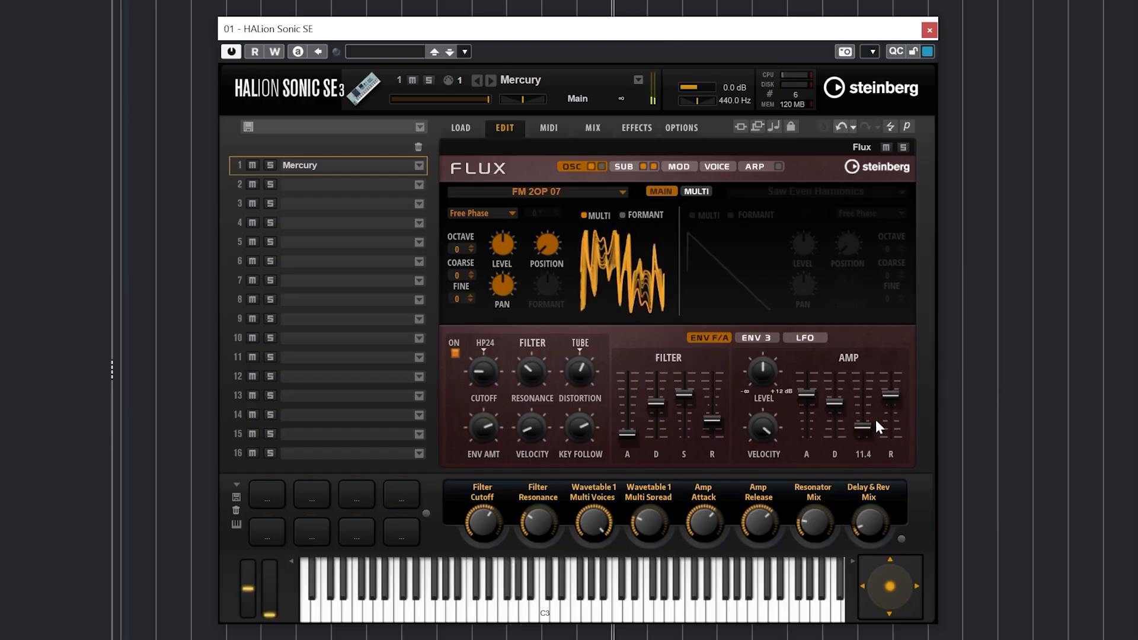
pyautogui.moveTo(870, 424); pyautogui.dragTo(870, 376)
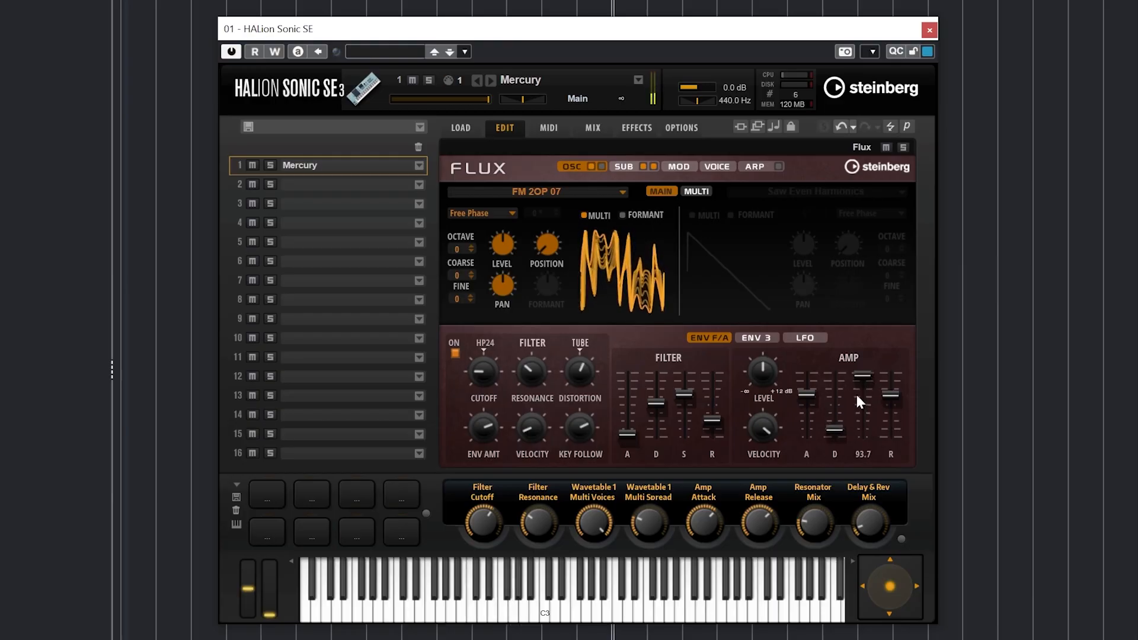
# Step: Shorten the amp envelope's release, set its sustain to about 89.9, and lengthen the release again
pyautogui.moveTo(887, 403); pyautogui.dragTo(883, 427)
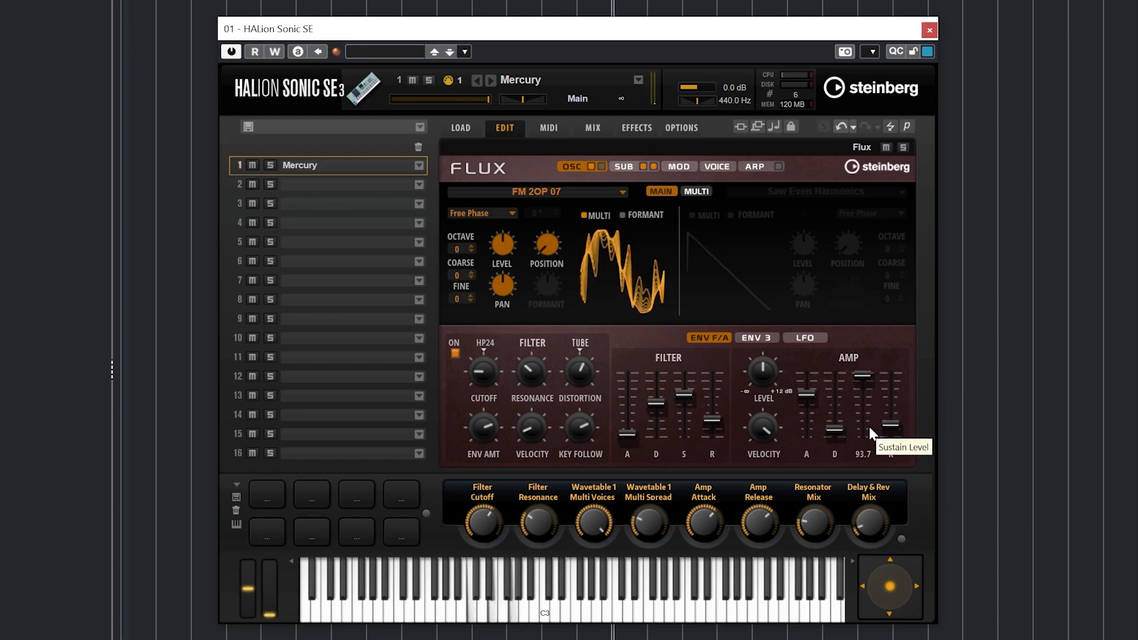
pyautogui.moveTo(859, 376)
pyautogui.mouseDown()
pyautogui.moveTo(855, 415)
pyautogui.moveTo(846, 413)
pyautogui.moveTo(844, 393)
pyautogui.moveTo(865, 379)
pyautogui.mouseUp()
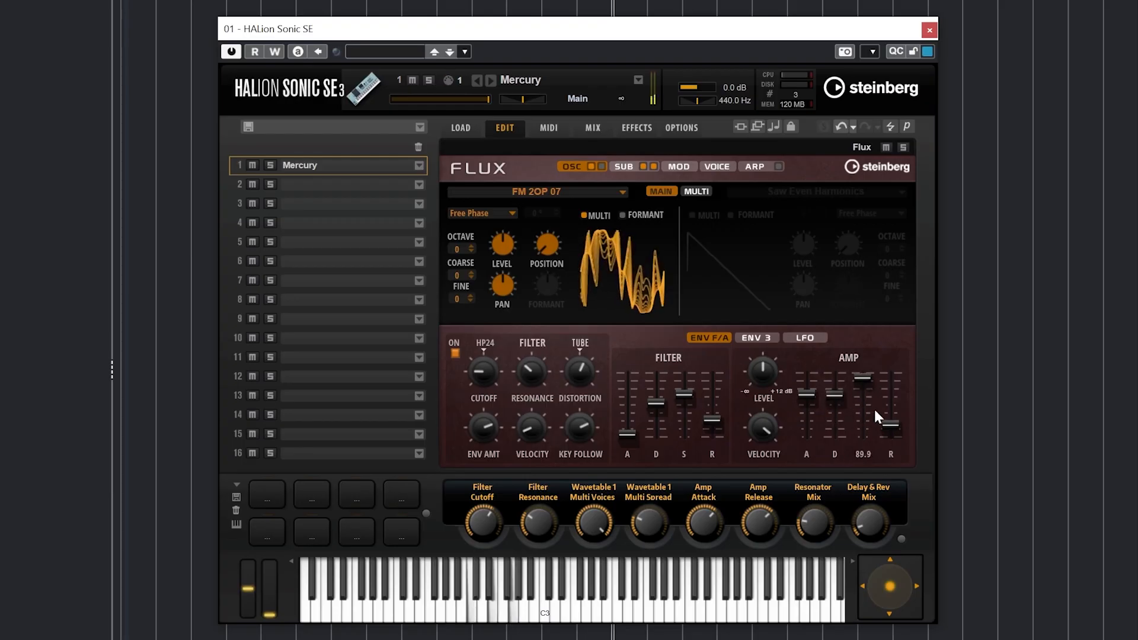
pyautogui.moveTo(895, 422); pyautogui.dragTo(894, 394)
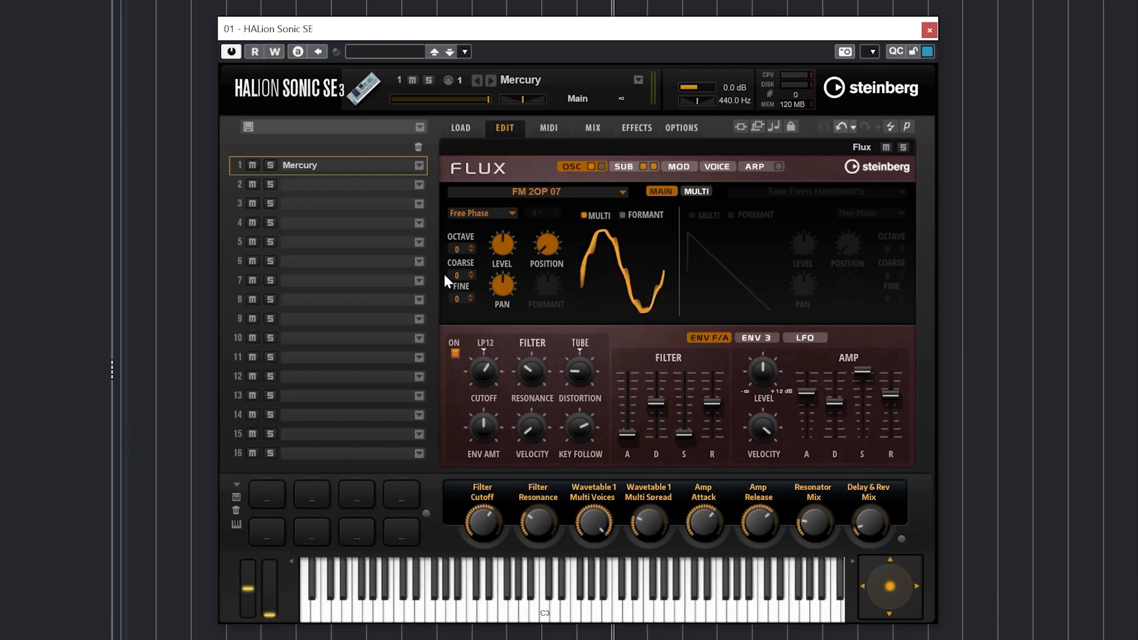
# Step: Open the MIDI settings of the slots and assign slot 2 to MIDI channel 1
pyautogui.click(549, 129)
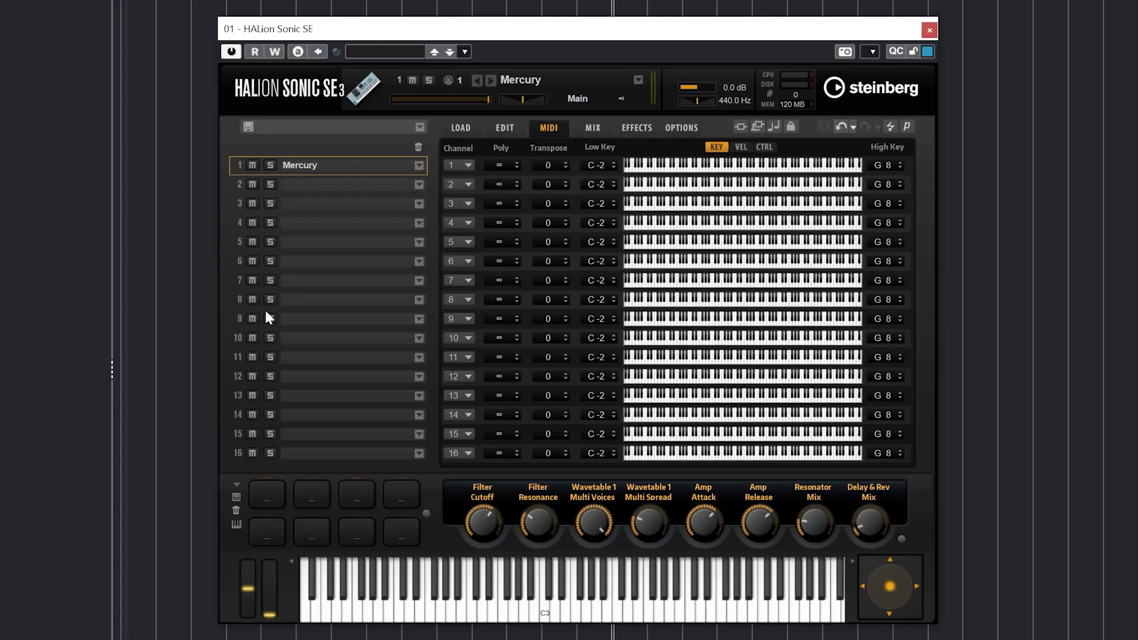
pyautogui.click(453, 184)
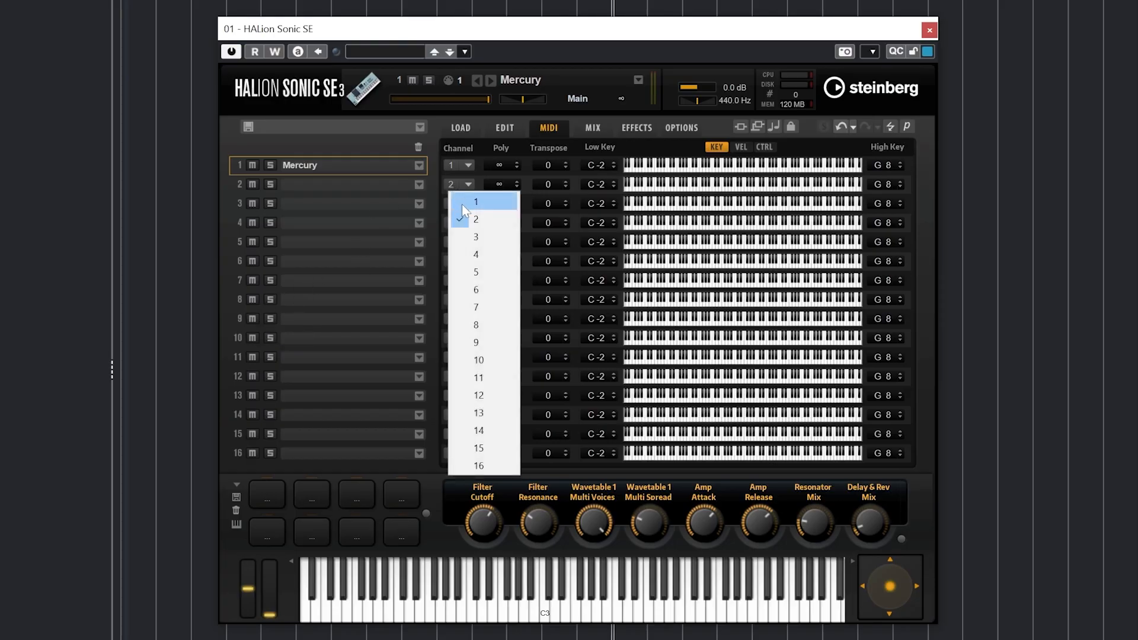
pyautogui.click(471, 203)
# Step: Load the Metal Memory program into slot 2 and close the program browser
pyautogui.click(369, 188)
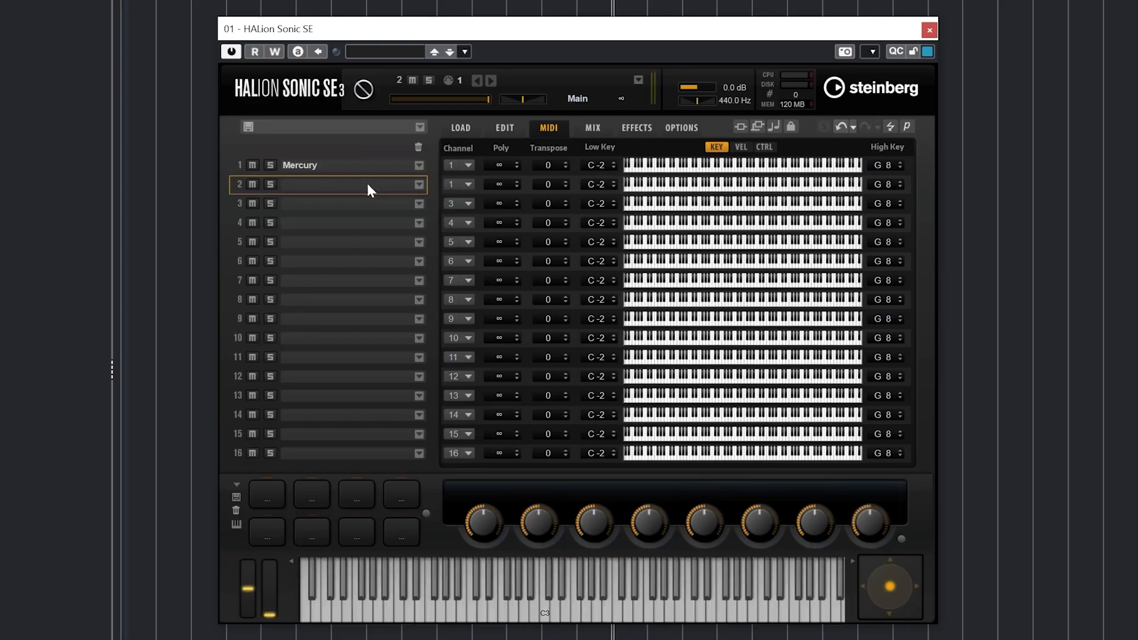
pyautogui.click(419, 185)
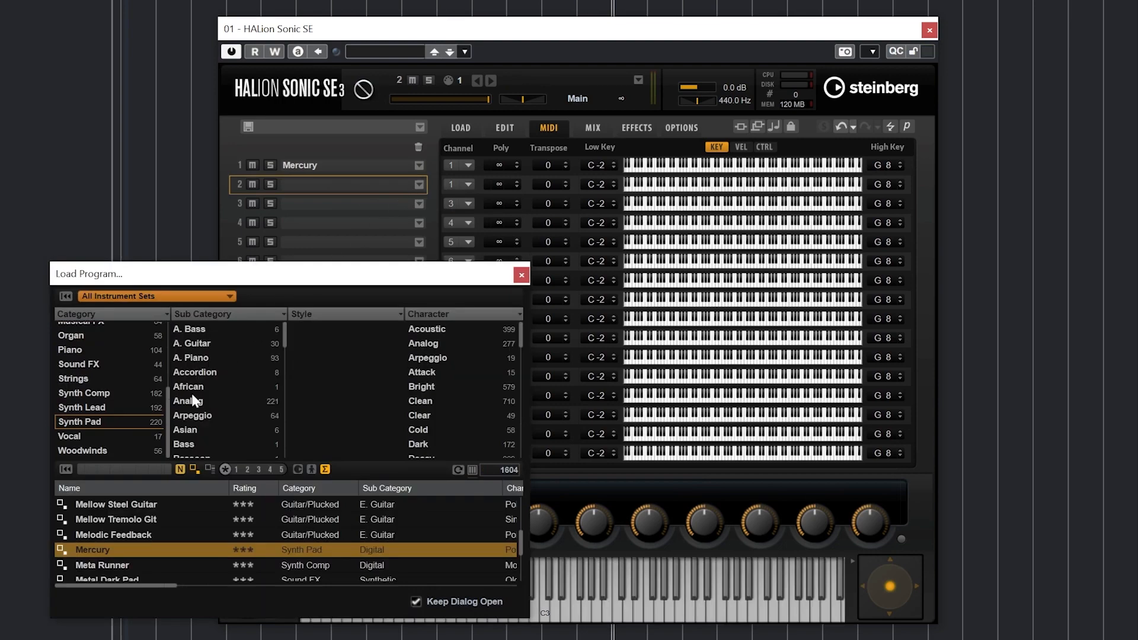
pyautogui.scroll(-4, 141, 510)
pyautogui.click(129, 537)
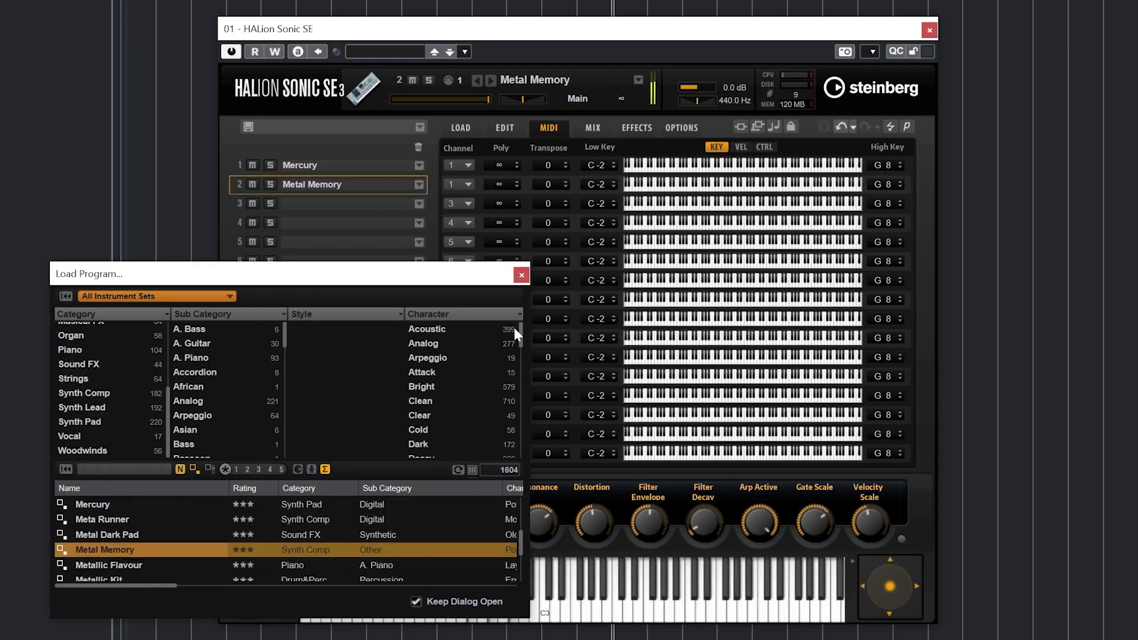
pyautogui.click(521, 275)
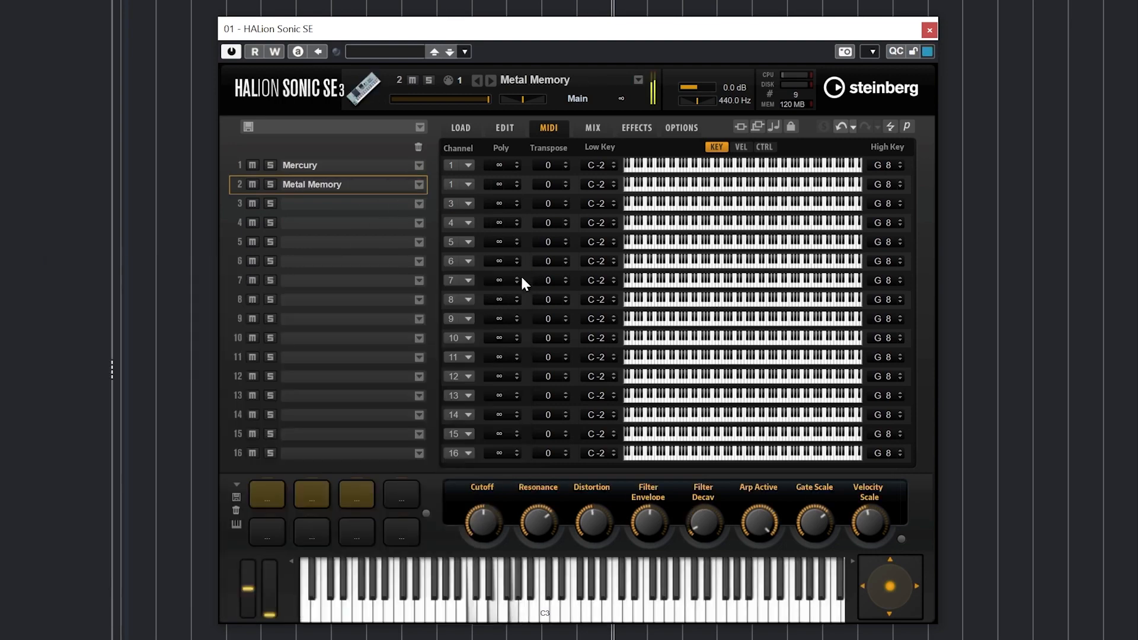
# Step: Keep slot 2 on MIDI channel 1 and replace its program with Mellow Soloist
pyautogui.click(459, 185)
pyautogui.click(468, 198)
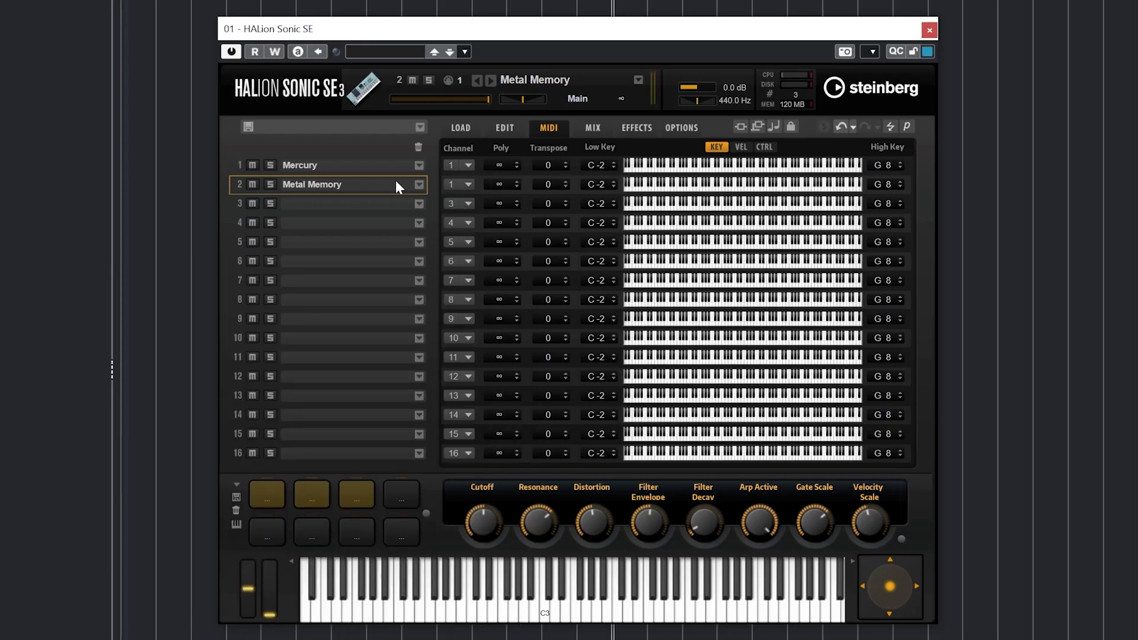
pyautogui.click(419, 185)
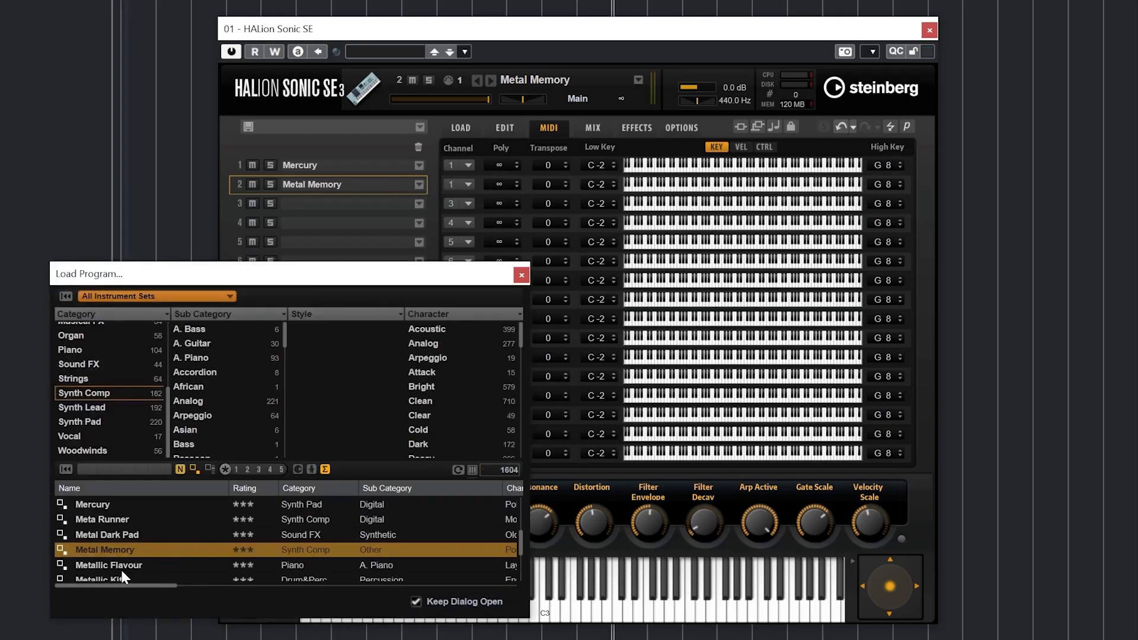
pyautogui.scroll(1, 136, 533)
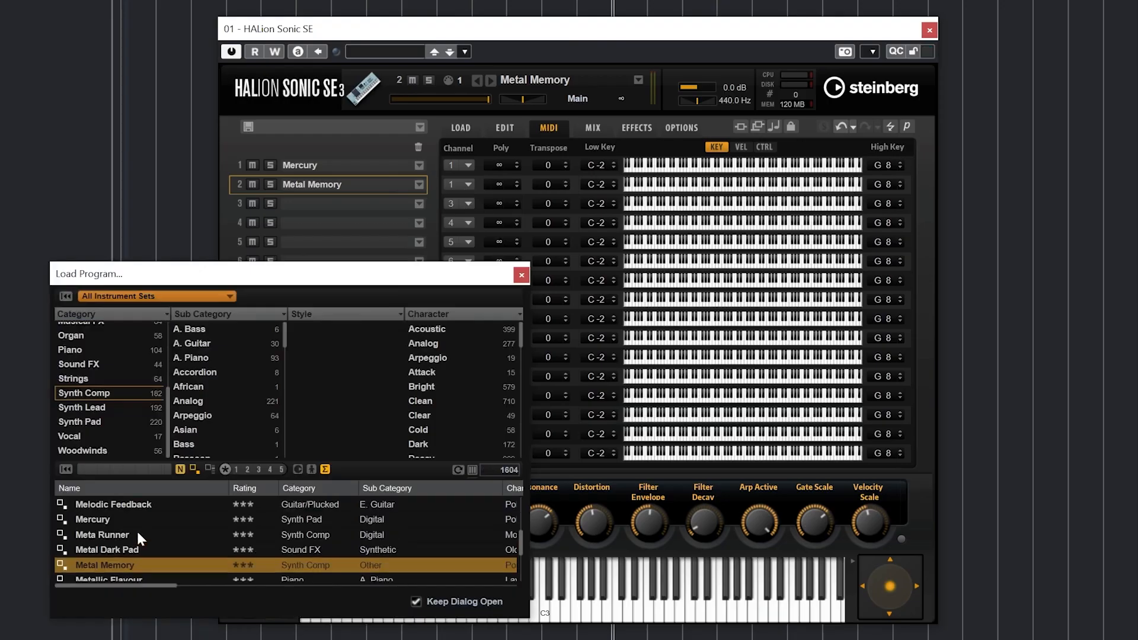
pyautogui.scroll(4, 141, 527)
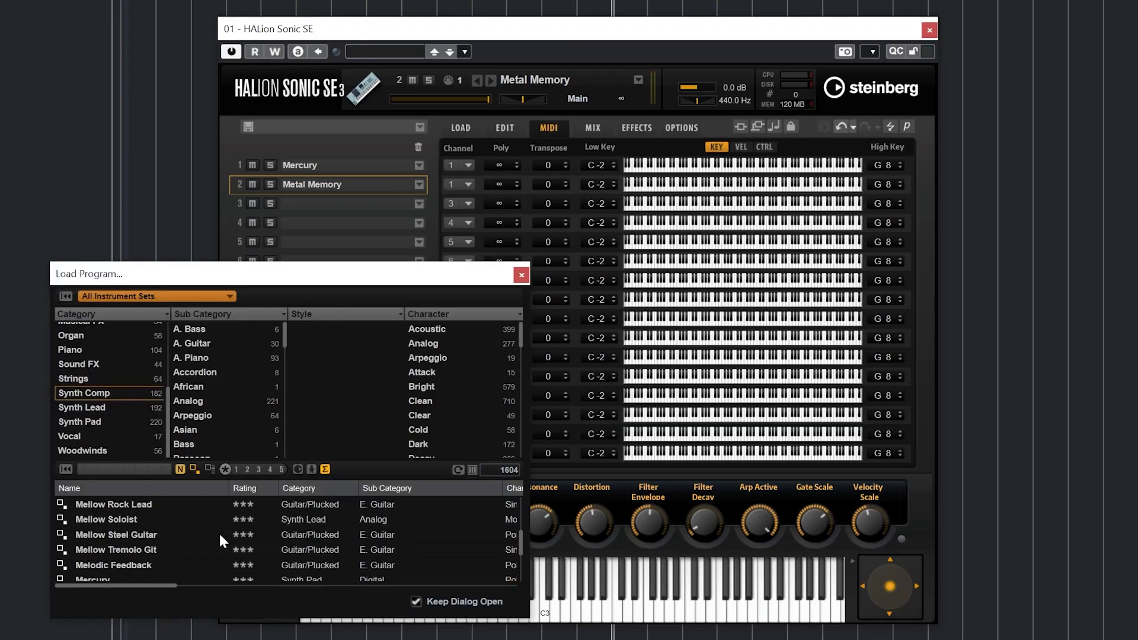
pyautogui.doubleClick(149, 520)
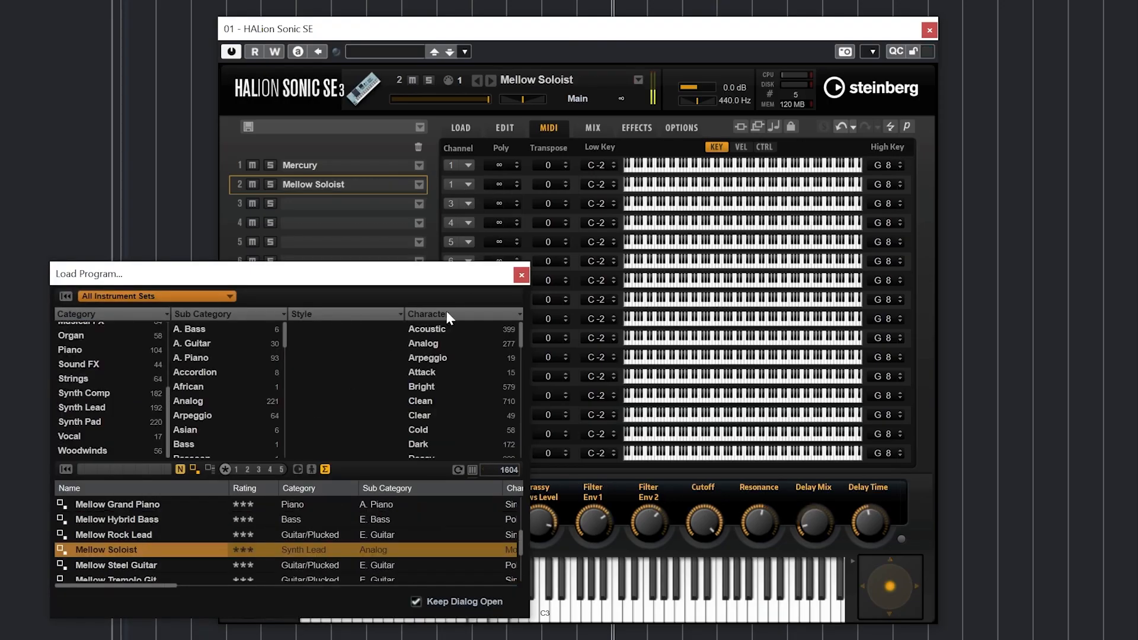
pyautogui.click(522, 273)
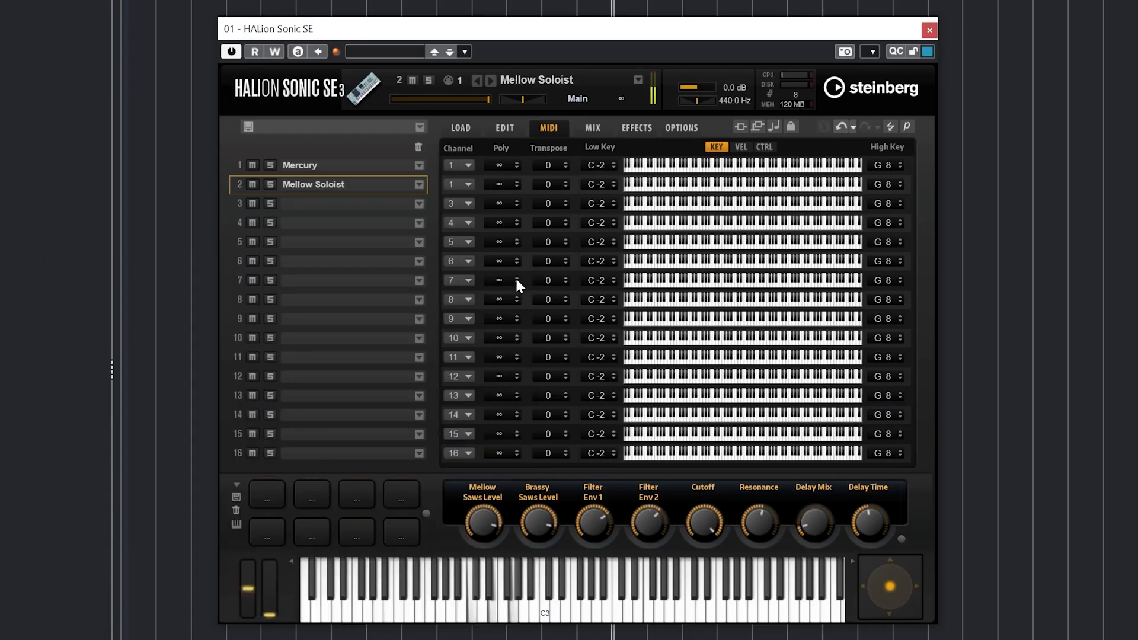
# Step: Try transposing slot 1 upward to 5 semitones and reset its transposition to 0
pyautogui.click(516, 163)
pyautogui.click(517, 163)
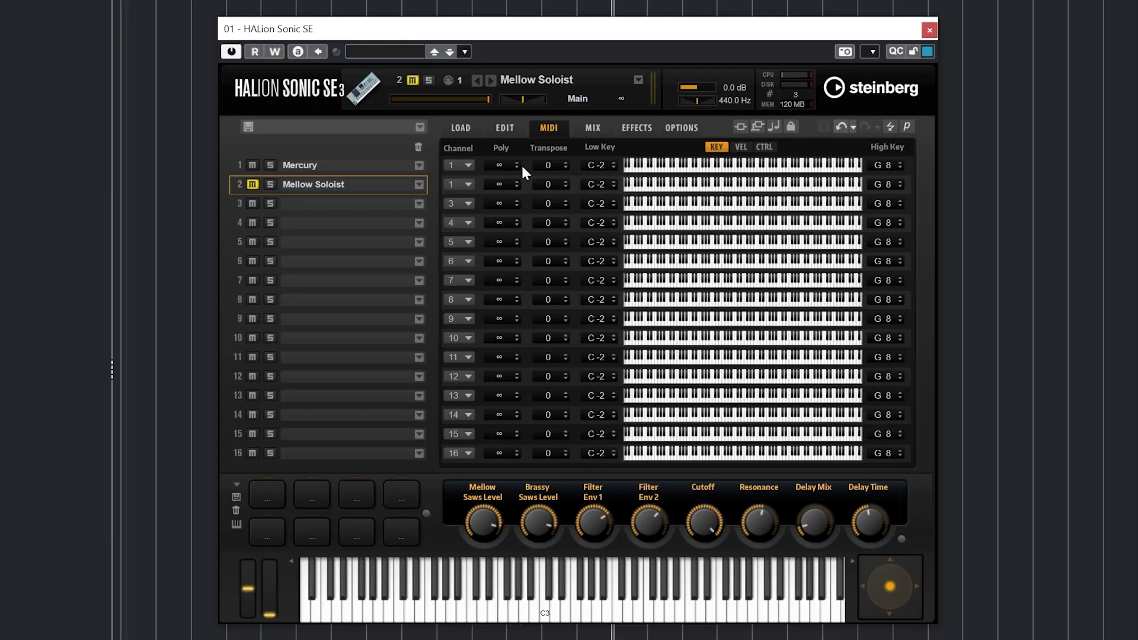
pyautogui.click(566, 163)
pyautogui.click(567, 163)
pyautogui.click(566, 163)
pyautogui.click(564, 163)
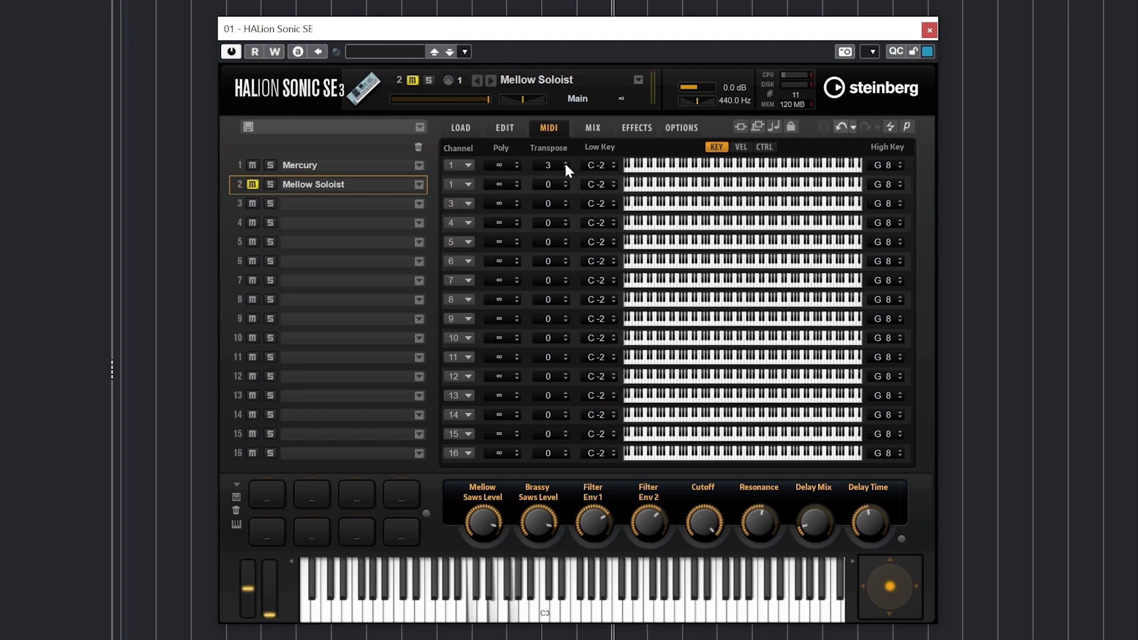
pyautogui.click(565, 163)
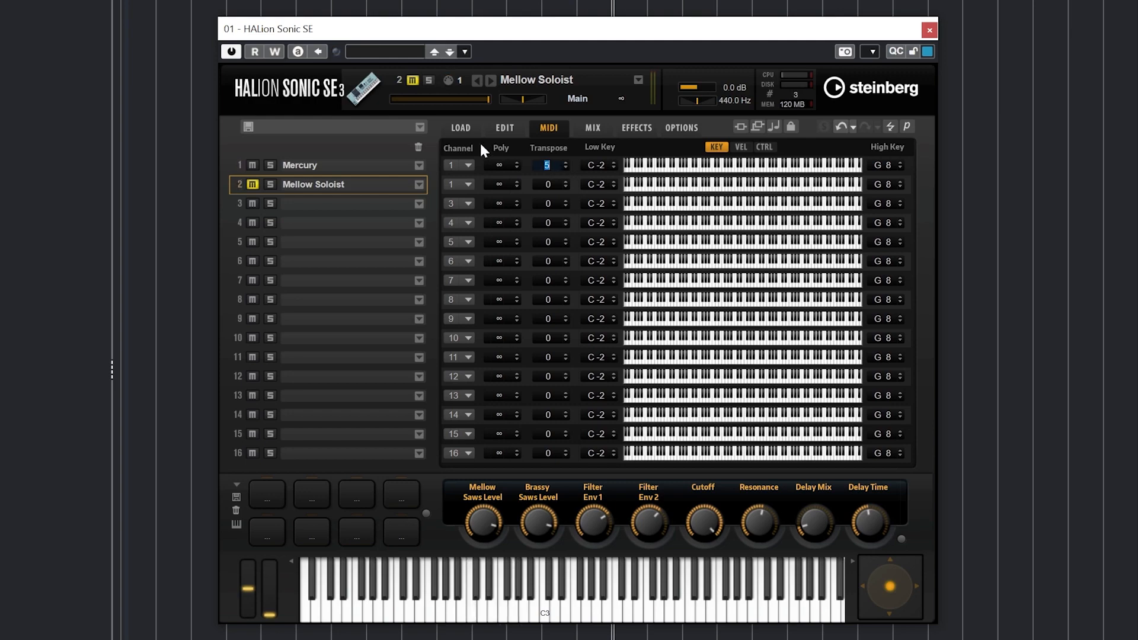
pyautogui.write('0')
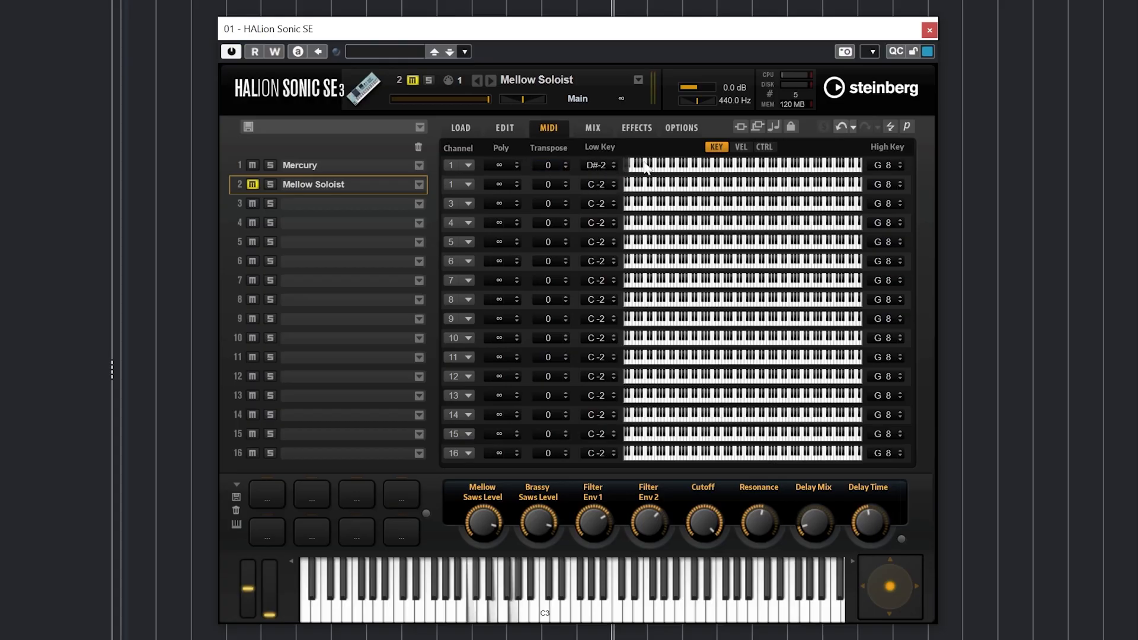
# Step: Try limiting slot 1's key range with a low key around F3 and a high key of D2, restoring C-2 and G8 each time
pyautogui.moveTo(608, 161); pyautogui.dragTo(619, 22)
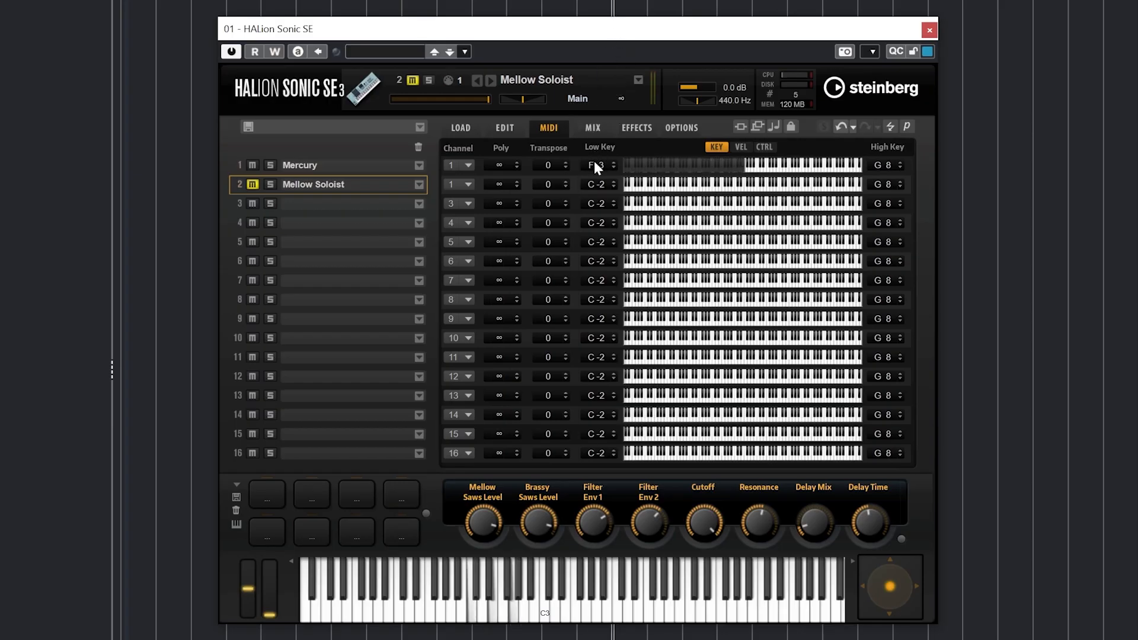
pyautogui.scroll(-1, 594, 163)
pyautogui.moveTo(594, 169); pyautogui.dragTo(611, 220)
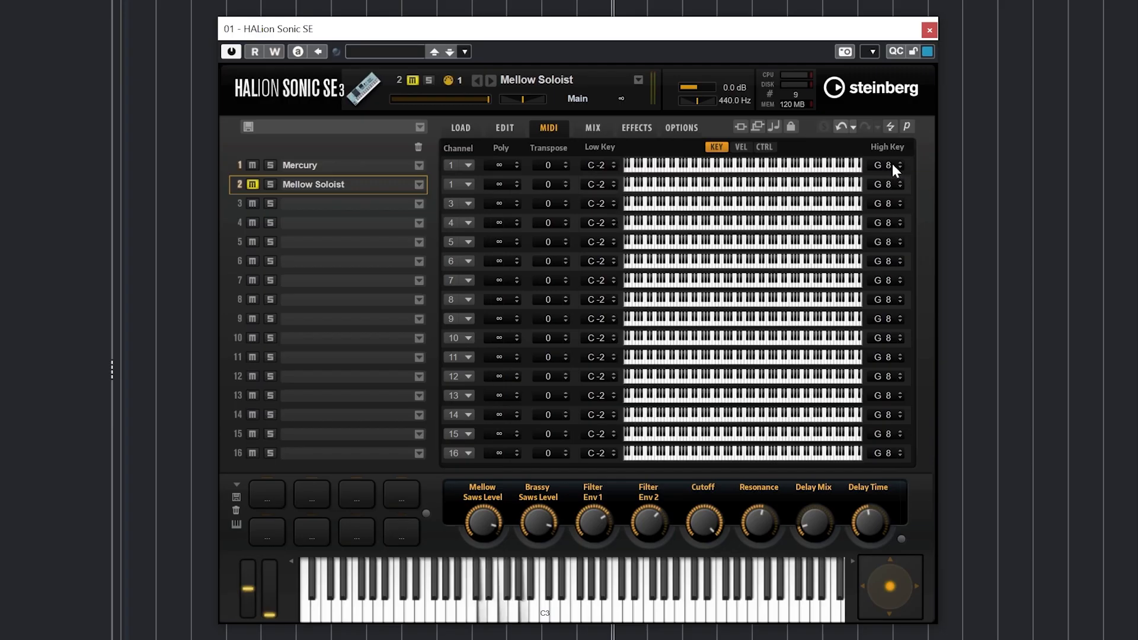
pyautogui.moveTo(889, 165); pyautogui.dragTo(830, 353)
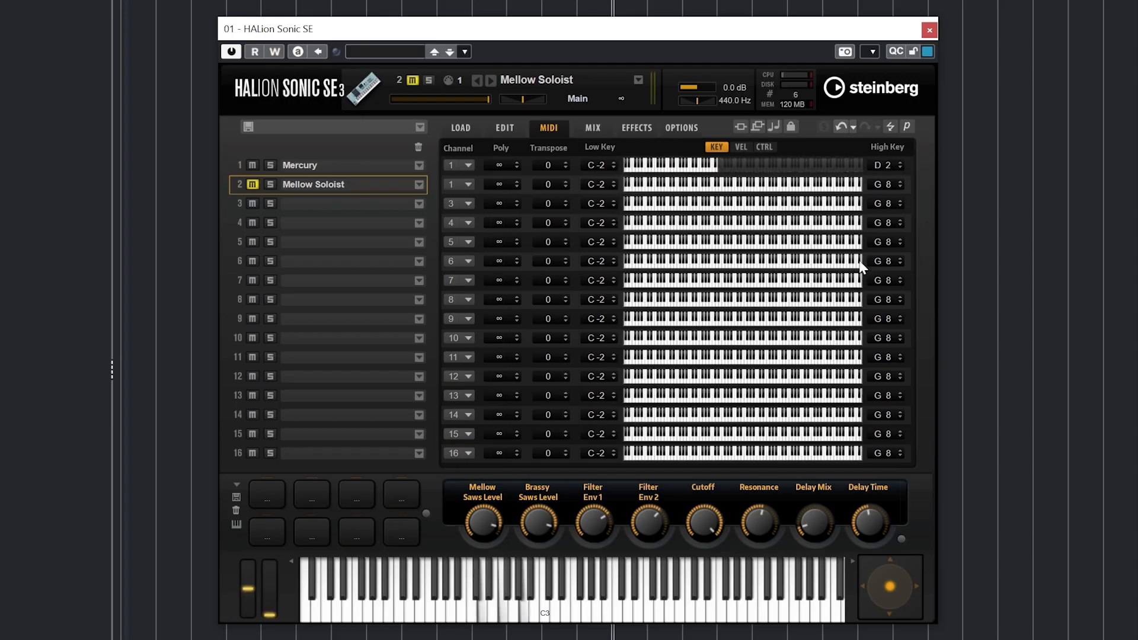
pyautogui.moveTo(893, 164); pyautogui.dragTo(889, 108)
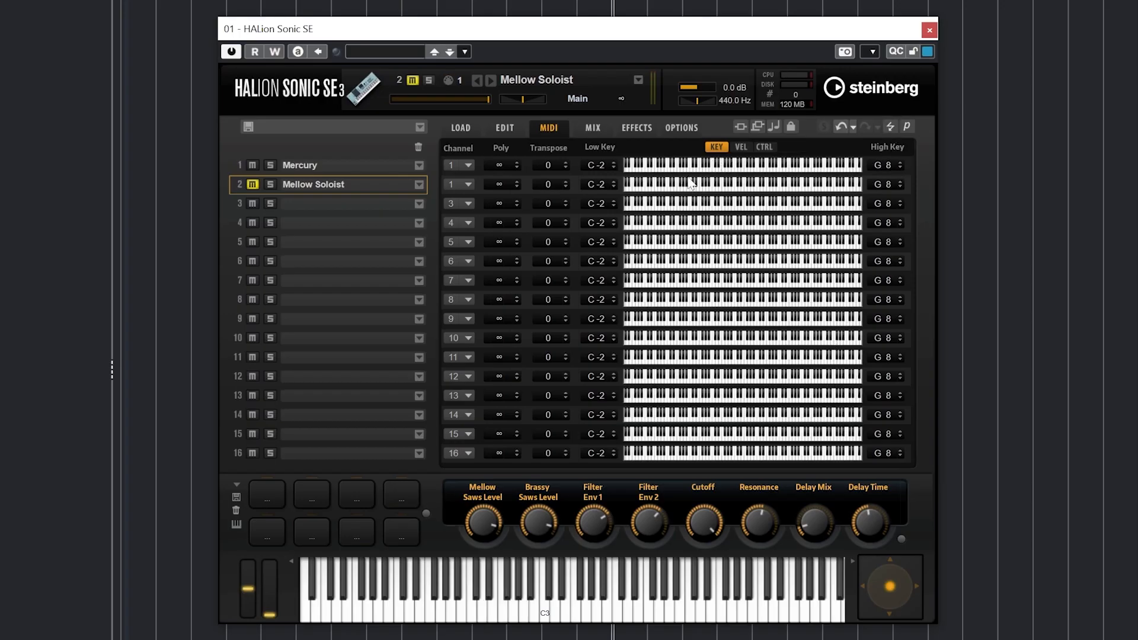
# Step: Set slot 2's low velocity limit to 114 and turn on the modulation wheel controller filter for slot 1
pyautogui.click(741, 147)
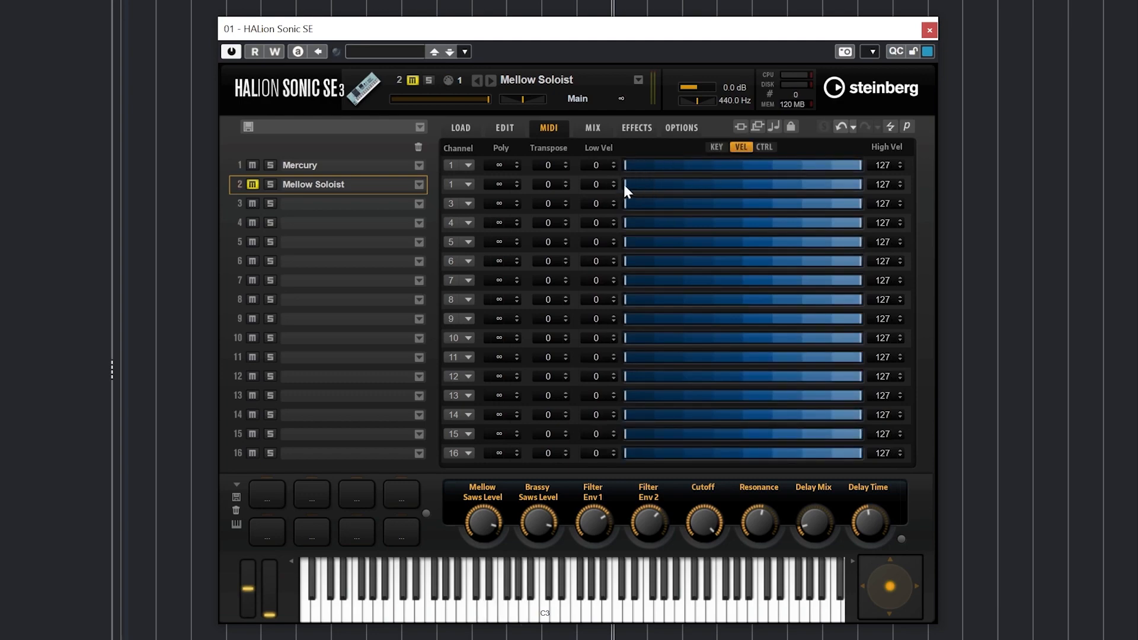
pyautogui.moveTo(628, 183); pyautogui.dragTo(833, 186)
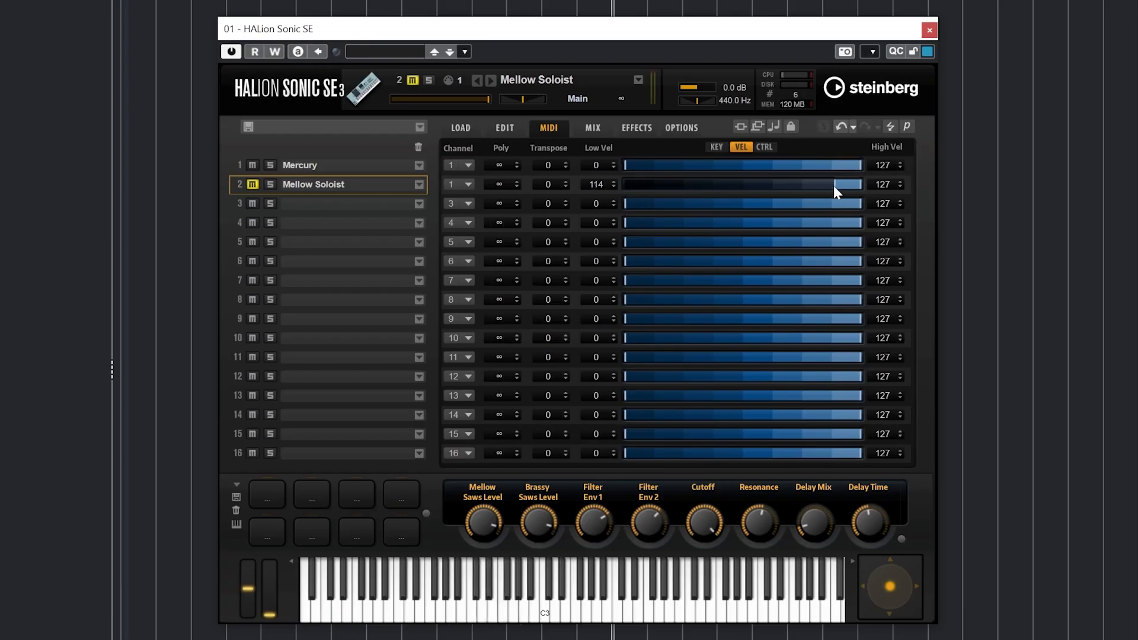
pyautogui.click(763, 147)
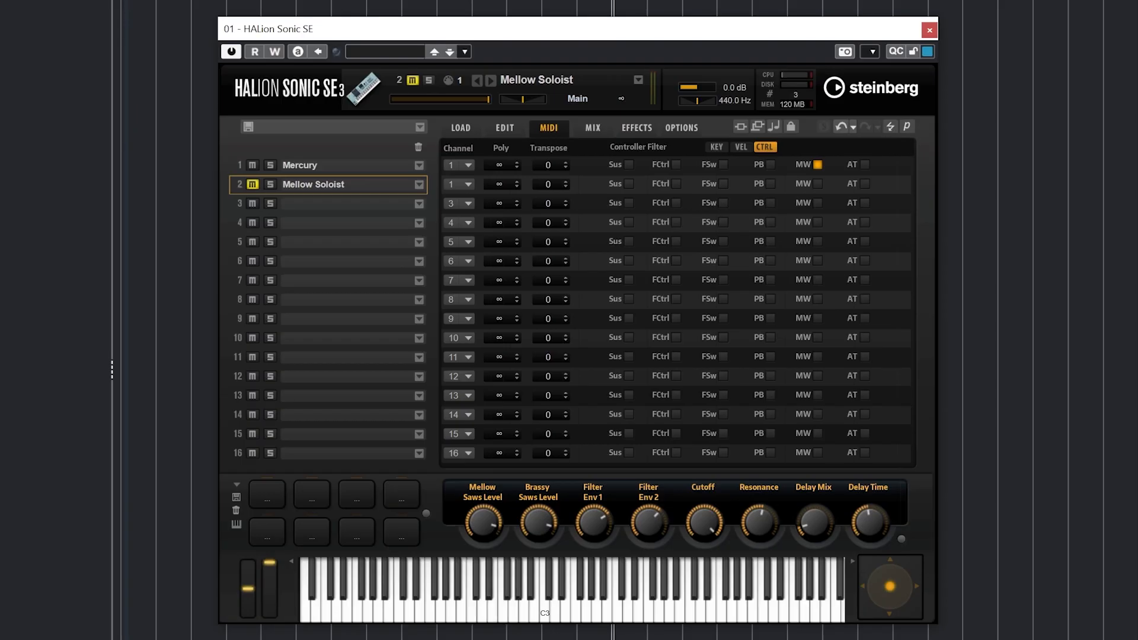
# Step: In the slot mixer, lower the level of slot 1 and raise its FX1 send to maximum
pyautogui.click(593, 128)
pyautogui.click(450, 165)
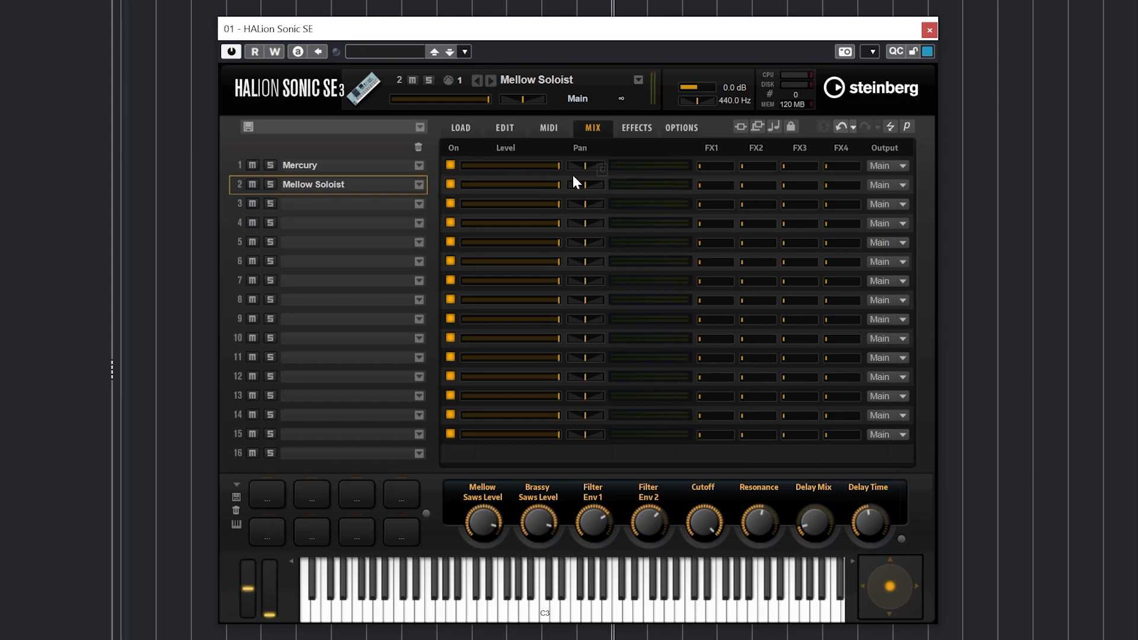
pyautogui.moveTo(559, 167); pyautogui.dragTo(604, 187)
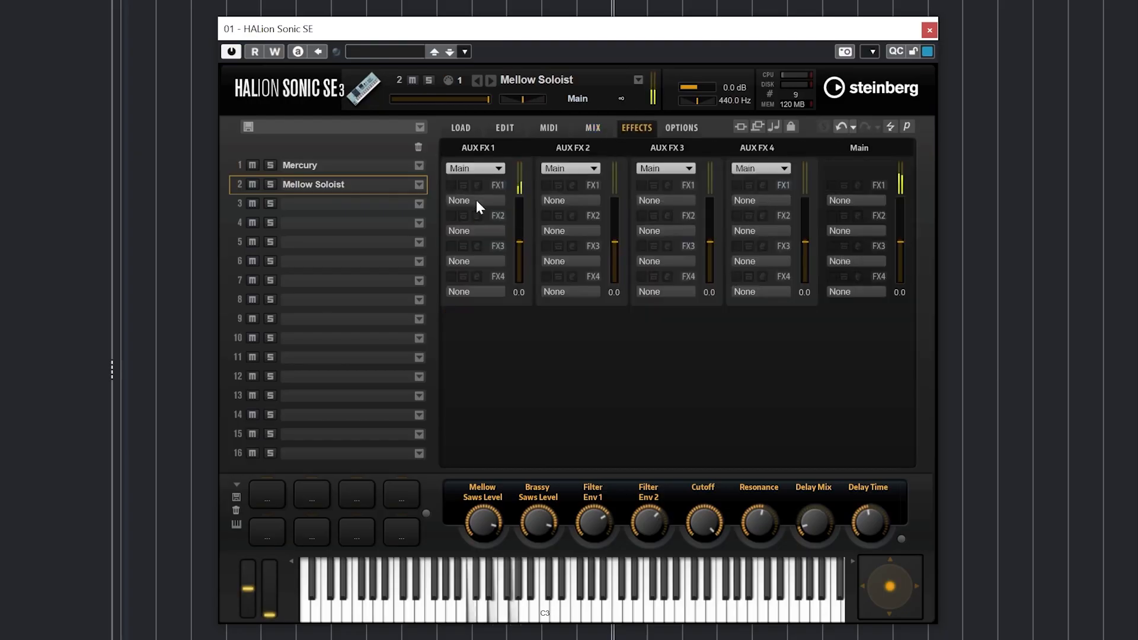
# Step: Load Multi Delay into the first effect slot of AUX FX1 and set its mix to 48 % and time to 1/4D
pyautogui.click(477, 201)
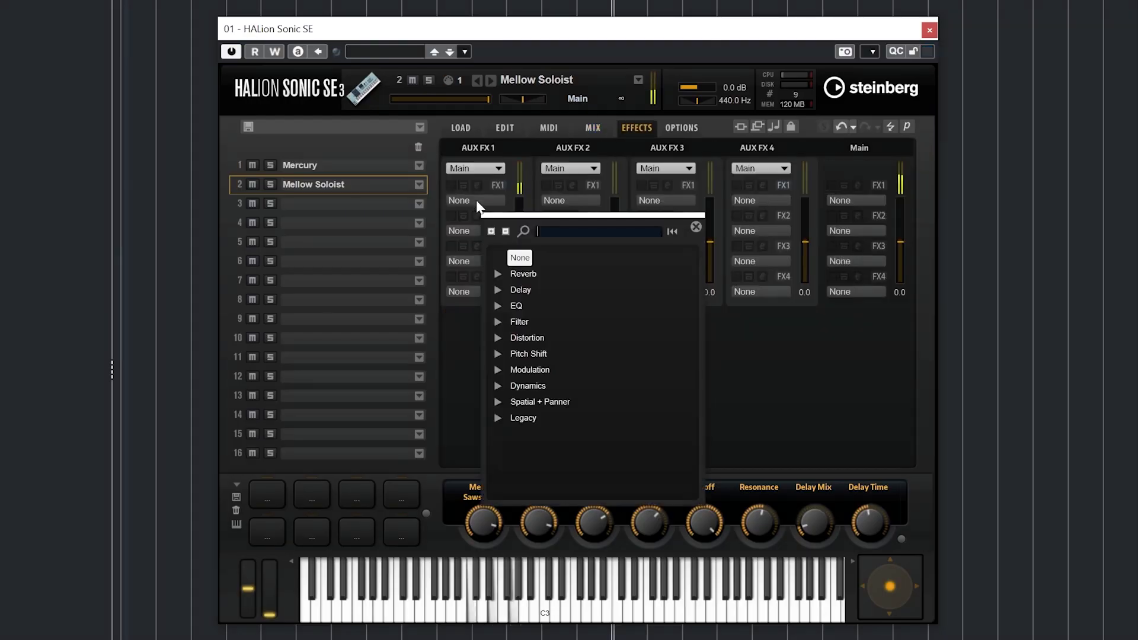
pyautogui.click(497, 290)
pyautogui.click(532, 304)
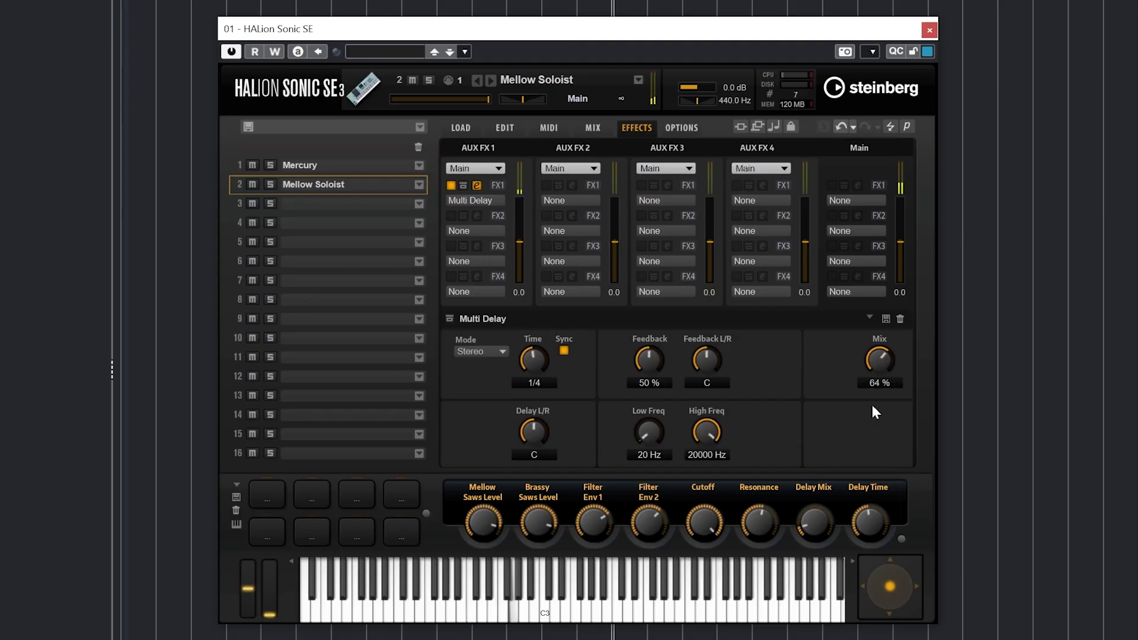
pyautogui.moveTo(873, 406); pyautogui.dragTo(863, 416)
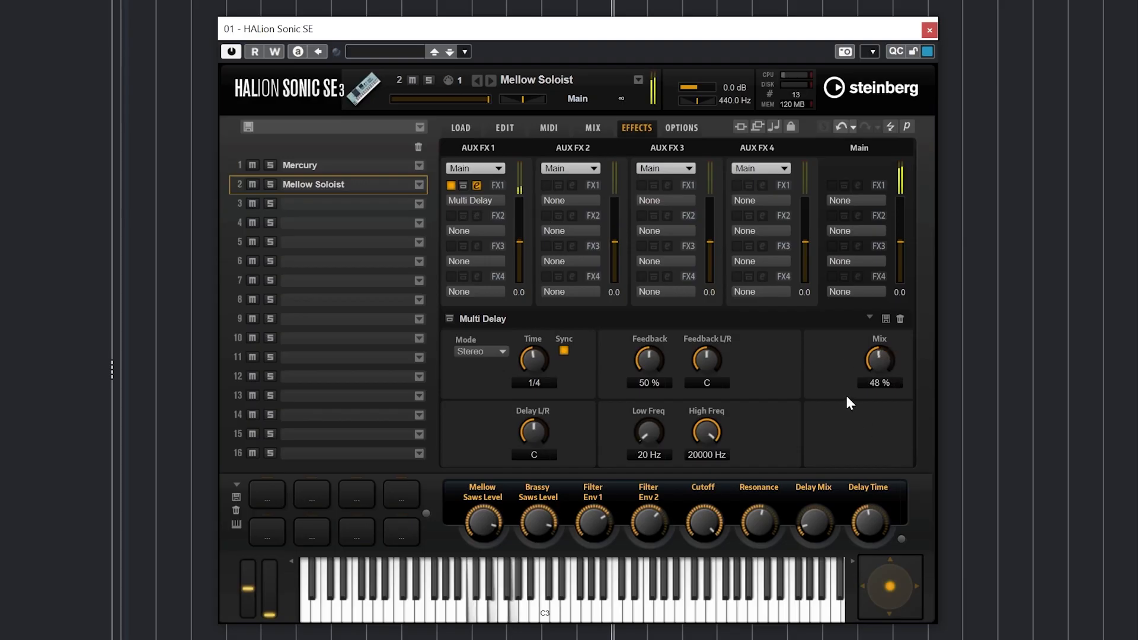
pyautogui.moveTo(533, 356); pyautogui.dragTo(535, 343)
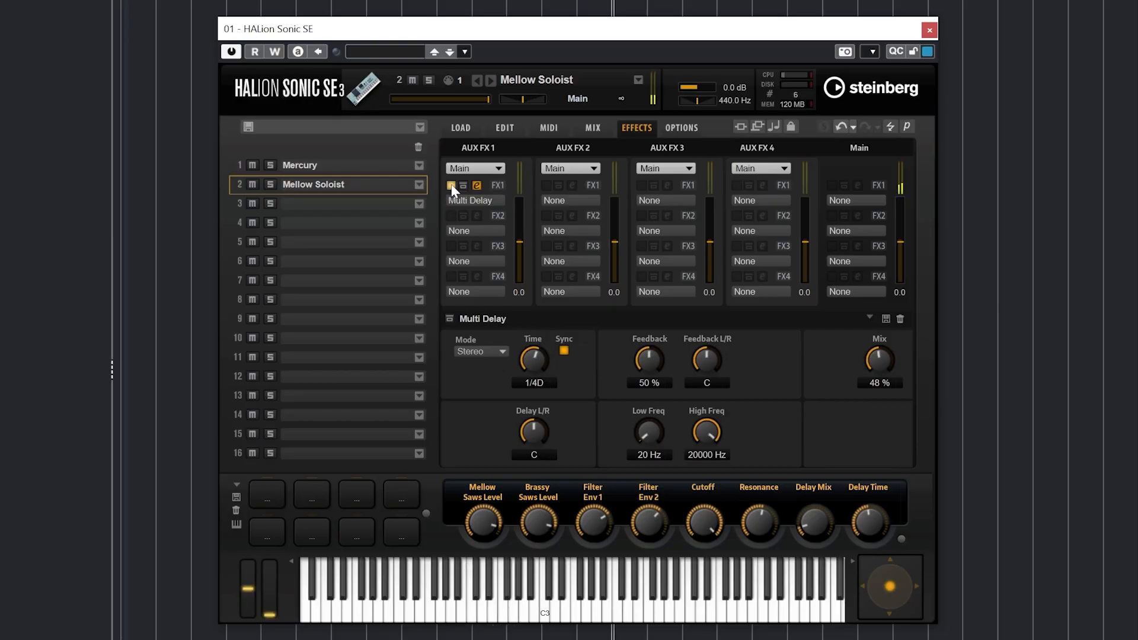
# Step: Check the slot mixer and the effects page, and save the current setup under the existing preset name Test Preset
pyautogui.click(589, 127)
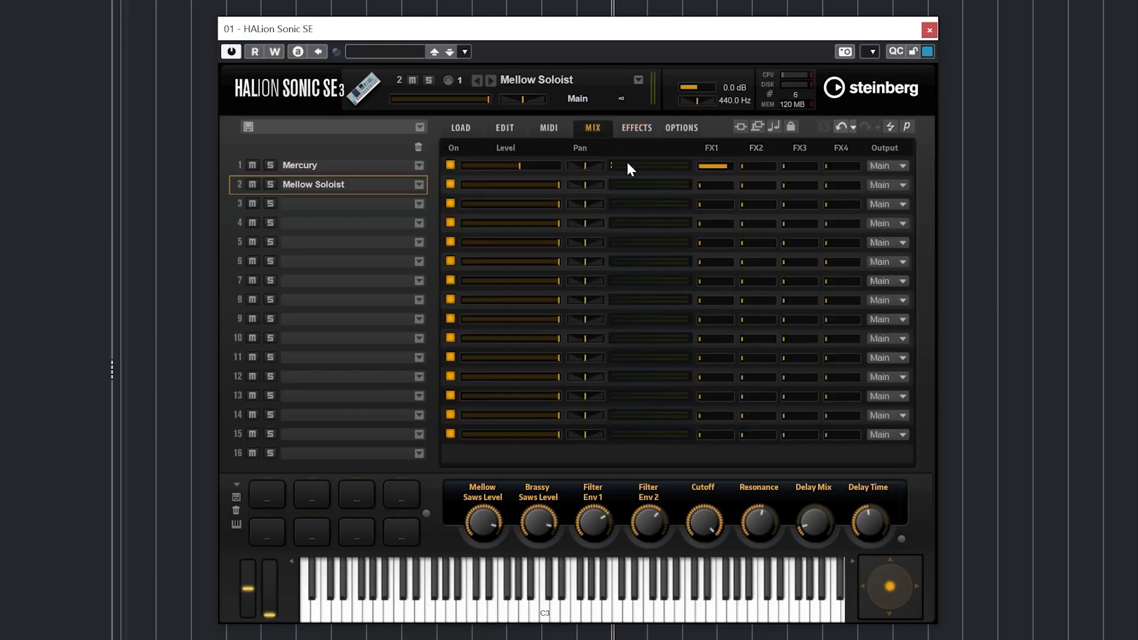
pyautogui.click(637, 127)
pyautogui.click(464, 51)
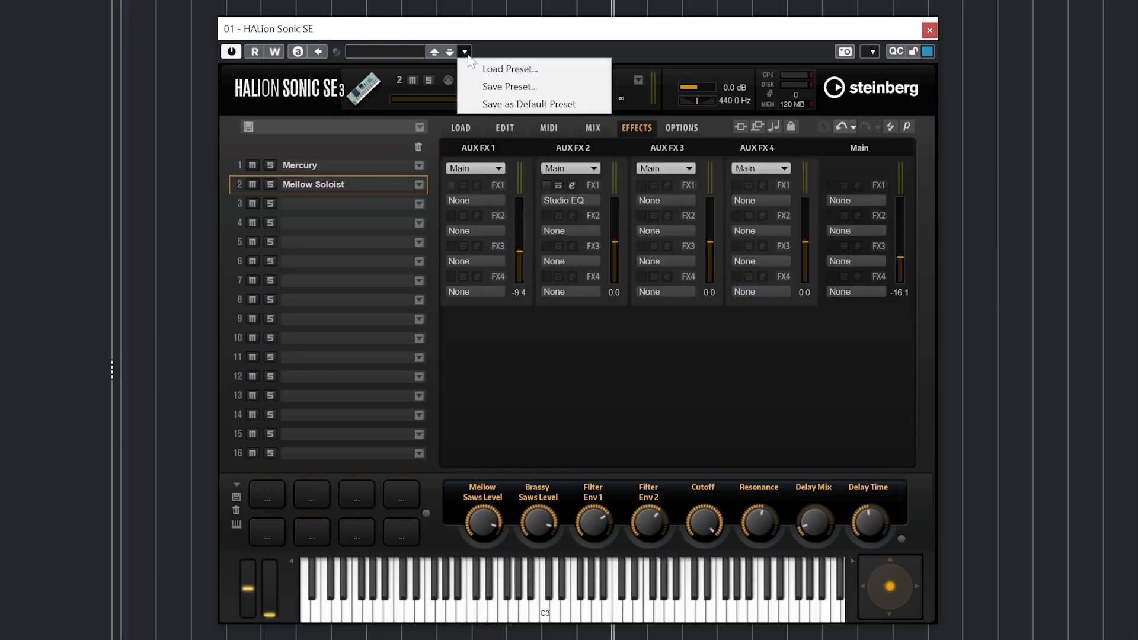
pyautogui.click(492, 86)
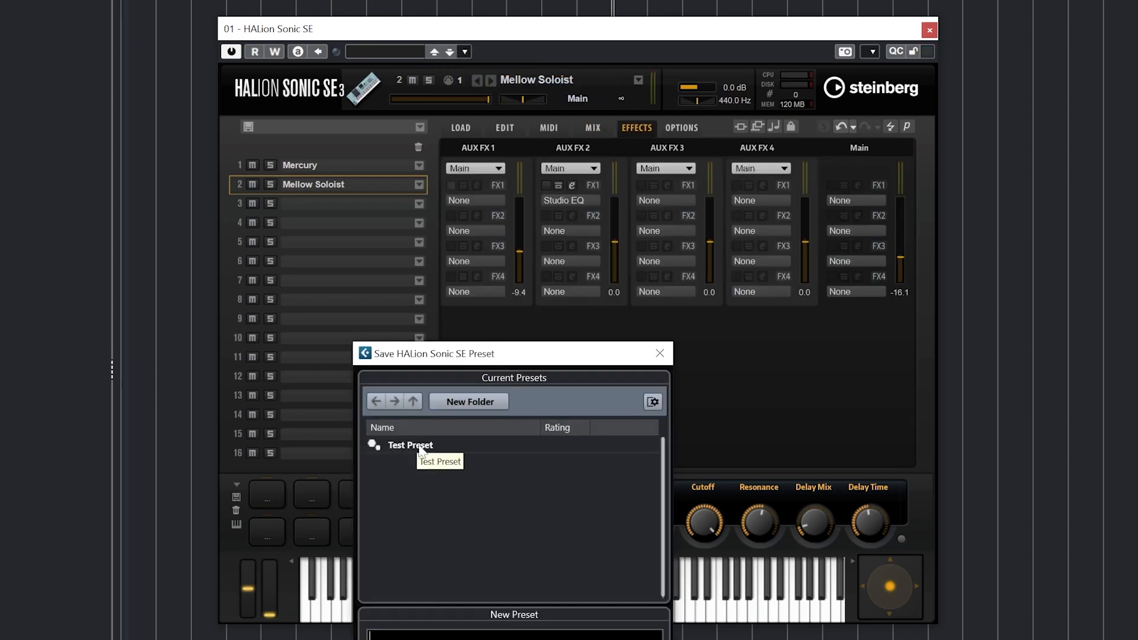
pyautogui.click(419, 449)
pyautogui.press('Return')
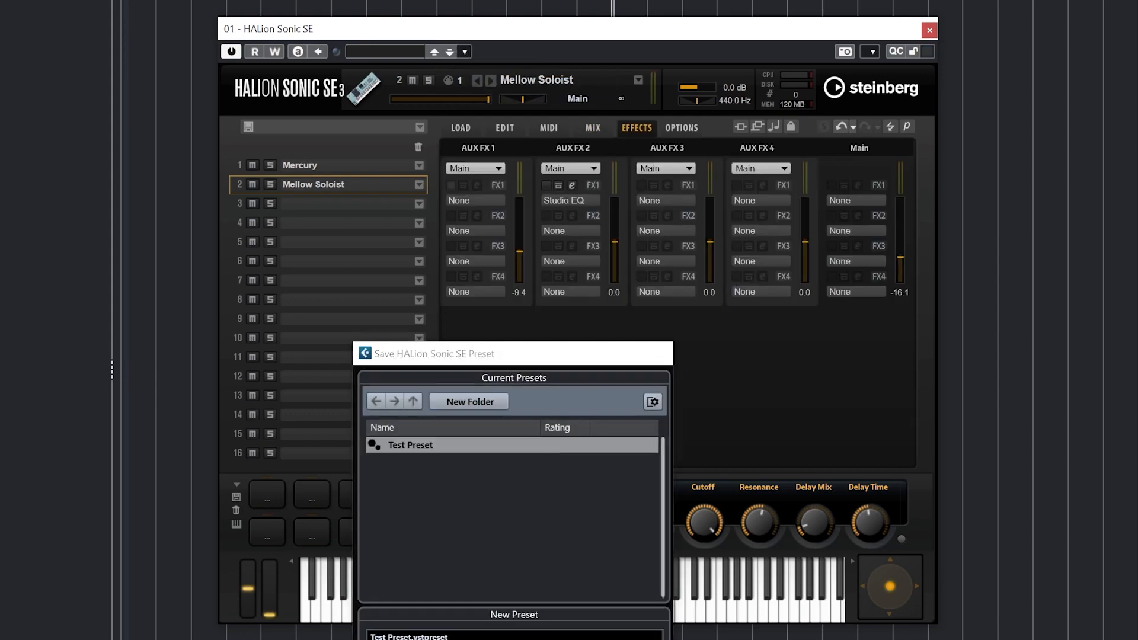